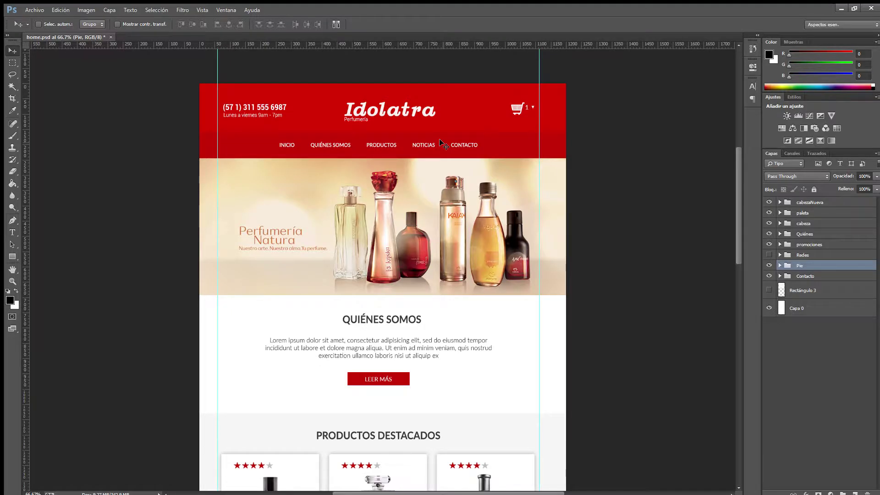
# Compare the new red header with the old design by toggling its visibility and the paleta group's.
pyautogui.hotkey('ctrl', '+')
pyautogui.hotkey('ctrl', '+')
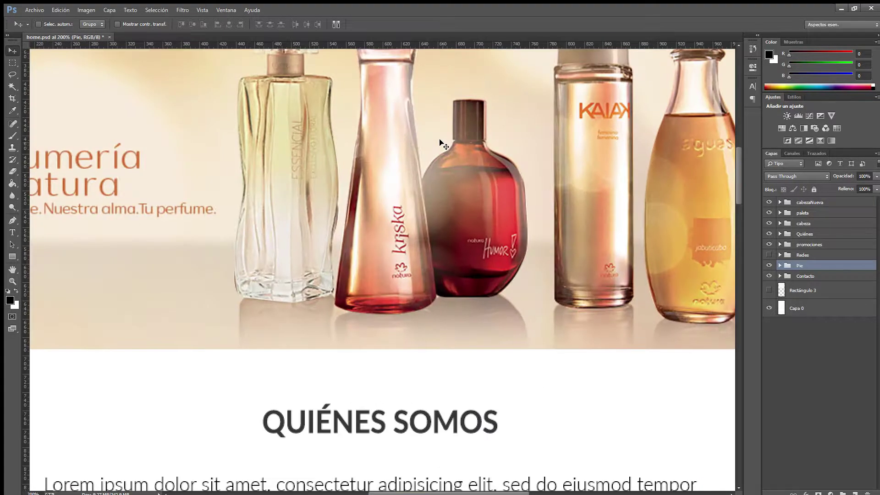
pyautogui.scroll(8, 442, 143)
pyautogui.hotkey('ctrl', '-')
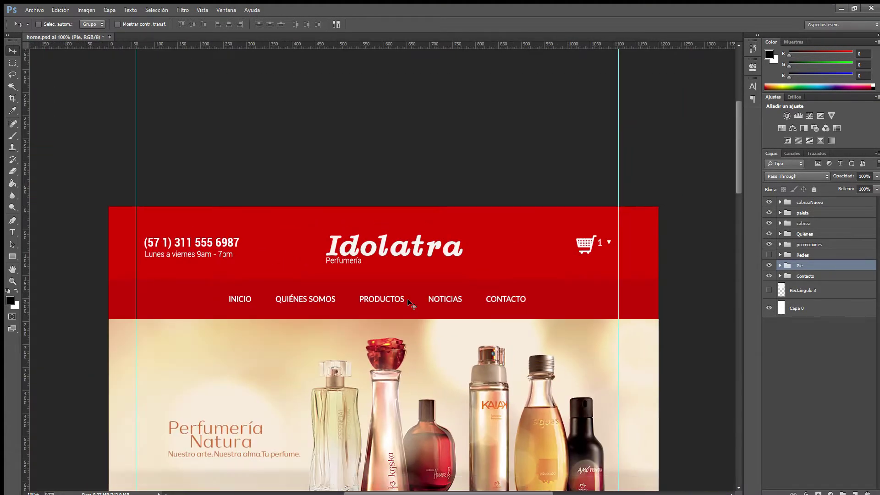
pyautogui.moveTo(375, 258); pyautogui.dragTo(369, 226)
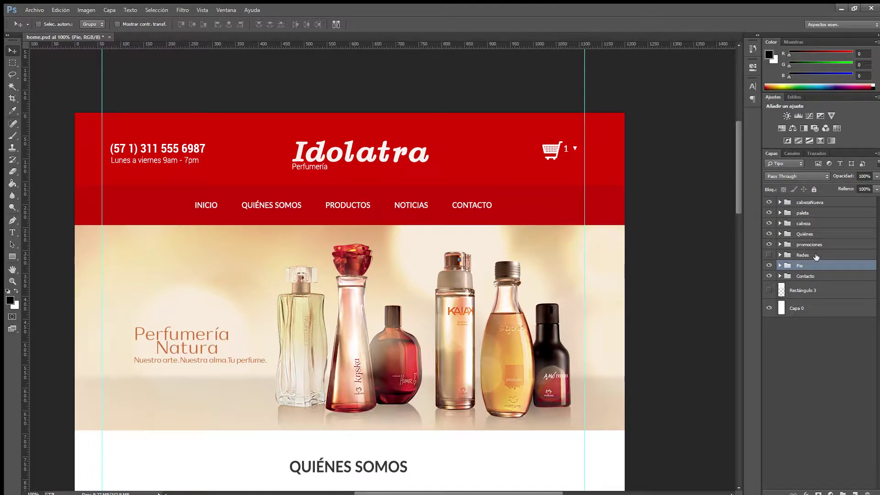
pyautogui.click(769, 203)
pyautogui.click(769, 203)
pyautogui.click(769, 203)
pyautogui.click(769, 203)
pyautogui.click(769, 202)
pyautogui.click(769, 203)
pyautogui.click(770, 202)
pyautogui.click(770, 213)
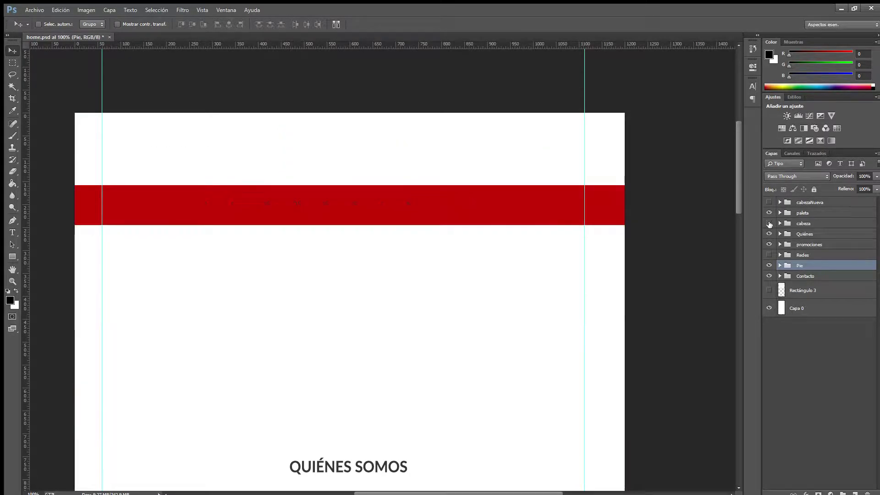
pyautogui.click(770, 213)
pyautogui.click(770, 203)
# Select the groups from cabezaNueva to Contacto and move the page design about 40 px down.
pyautogui.click(809, 202)
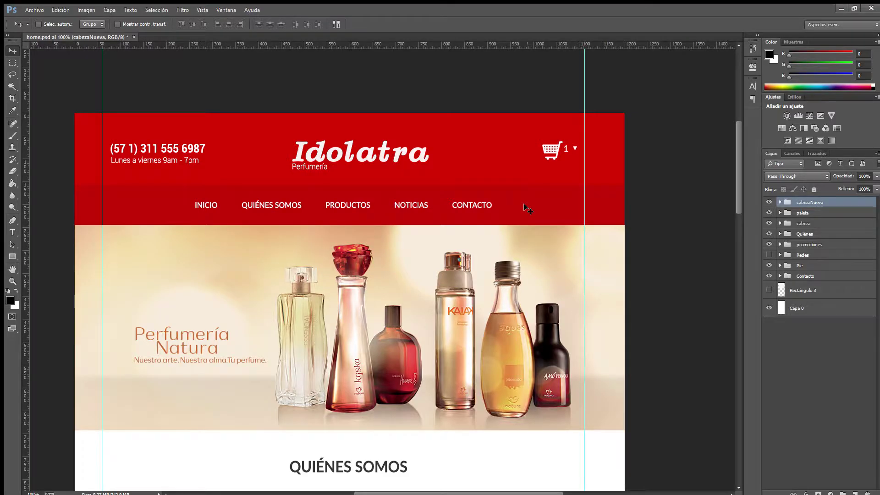
pyautogui.hotkey('ctrl', '+')
pyautogui.hotkey('ctrl', '-')
pyautogui.hotkey('ctrl', '-')
pyautogui.hotkey('ctrl', '-')
pyautogui.hotkey('ctrl', '-')
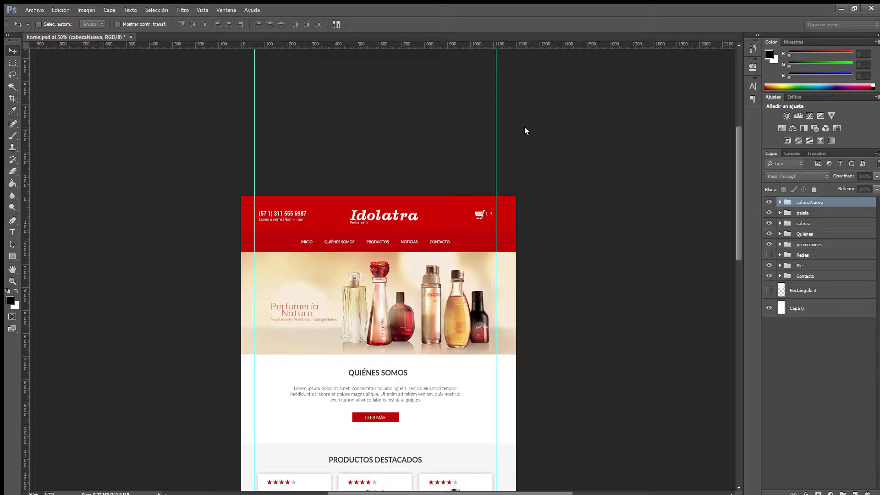
pyautogui.scroll(-5, 552, 229)
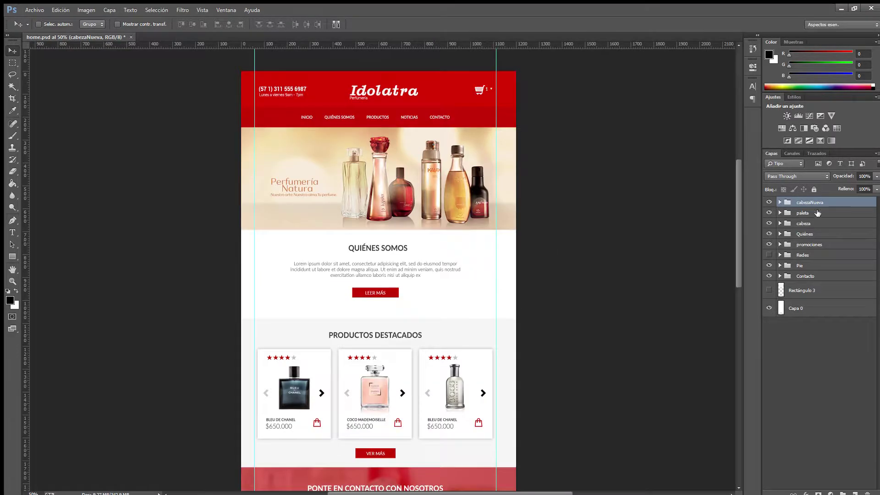
pyautogui.moveTo(737, 225); pyautogui.dragTo(738, 396)
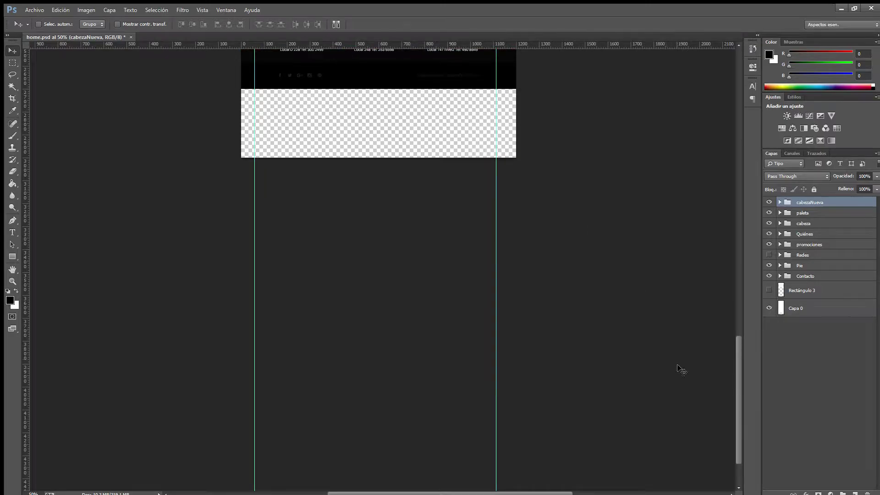
pyautogui.moveTo(734, 353); pyautogui.dragTo(734, 160)
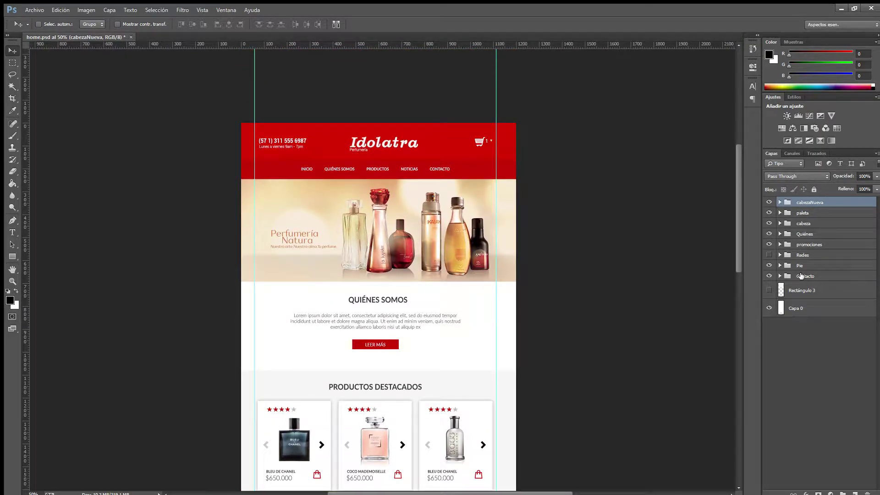
pyautogui.keyDown('shift'); pyautogui.click(801, 276); pyautogui.keyUp('shift')
pyautogui.moveTo(458, 155); pyautogui.dragTo(436, 297)
pyautogui.hotkey('ctrl', '+')
pyautogui.hotkey('ctrl', '+')
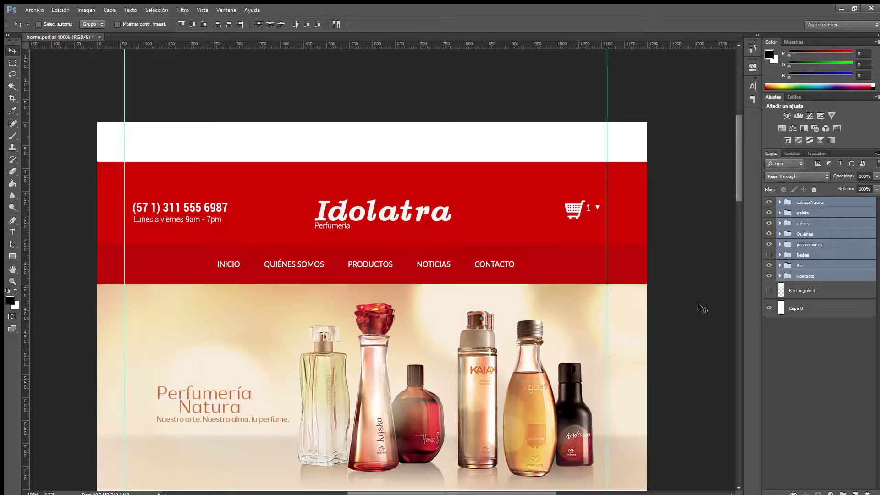
# In the old cabeza header, delete the carrito, phone text and Rectángulo 4 layers.
pyautogui.click(794, 204)
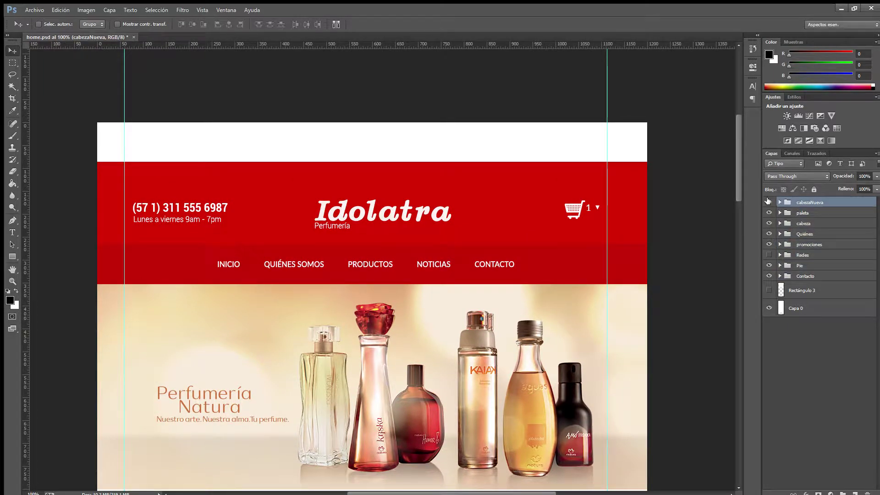
pyautogui.click(769, 202)
pyautogui.click(769, 202)
pyautogui.click(801, 223)
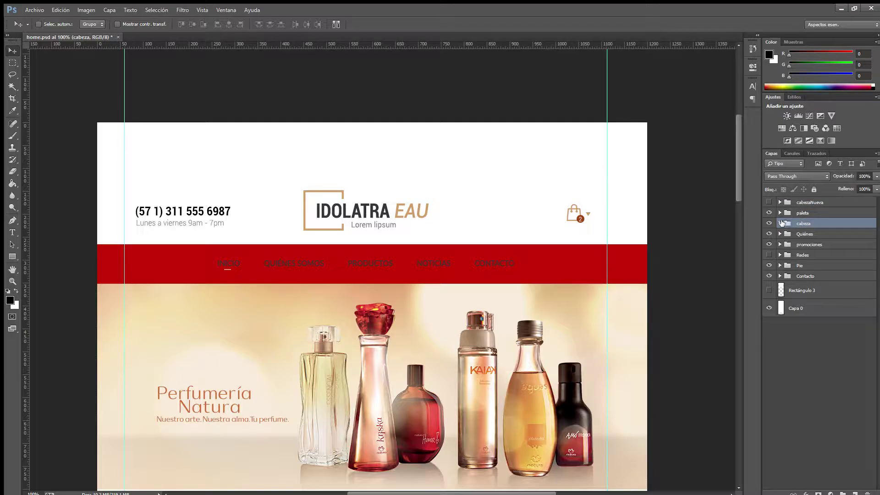
pyautogui.click(780, 223)
pyautogui.click(769, 233)
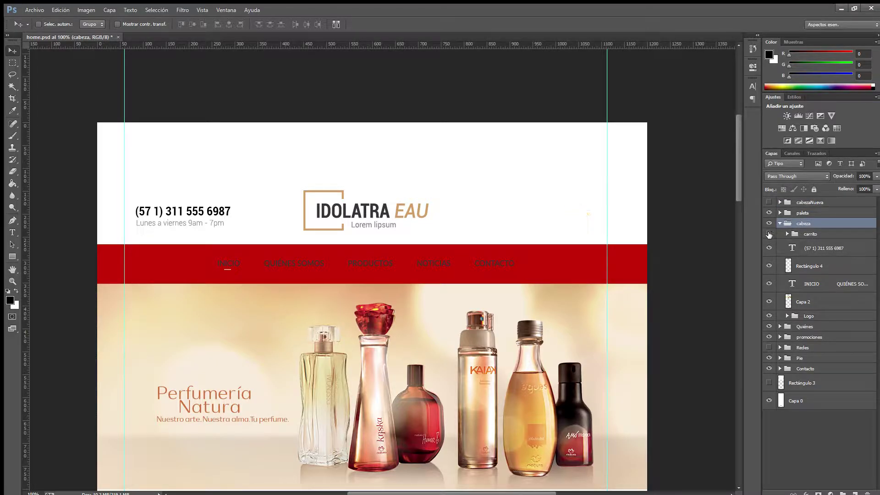
pyautogui.click(806, 235)
pyautogui.click(769, 248)
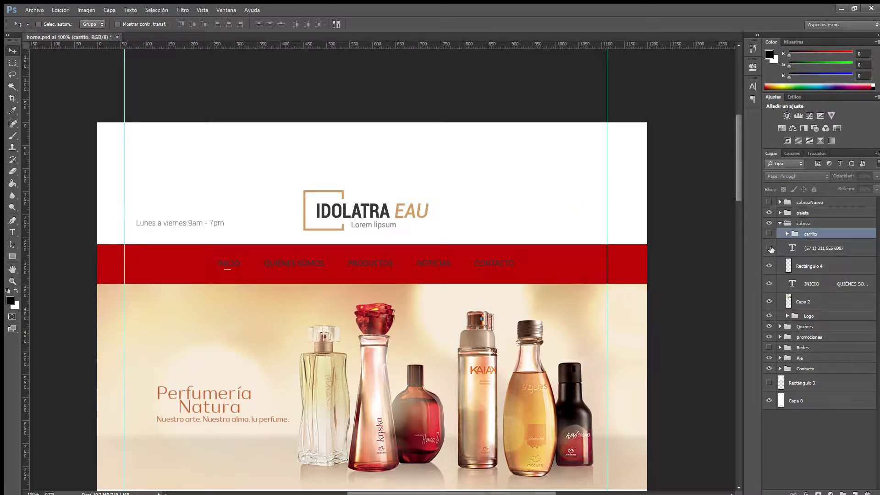
pyautogui.keyDown('shift'); pyautogui.click(810, 262); pyautogui.keyUp('shift')
pyautogui.press('Delete')
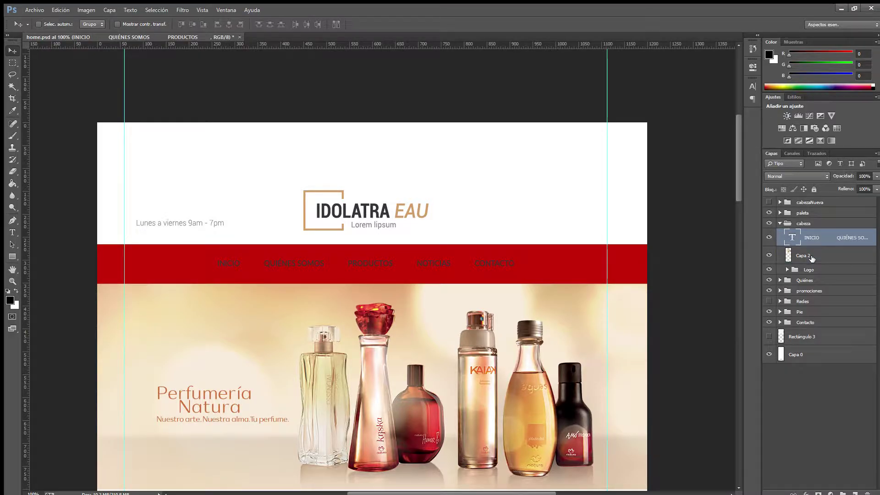
# Delete the Capa 2 perfume banner and the rest of the cabeza group, showing cabezaNueva.
pyautogui.click(812, 258)
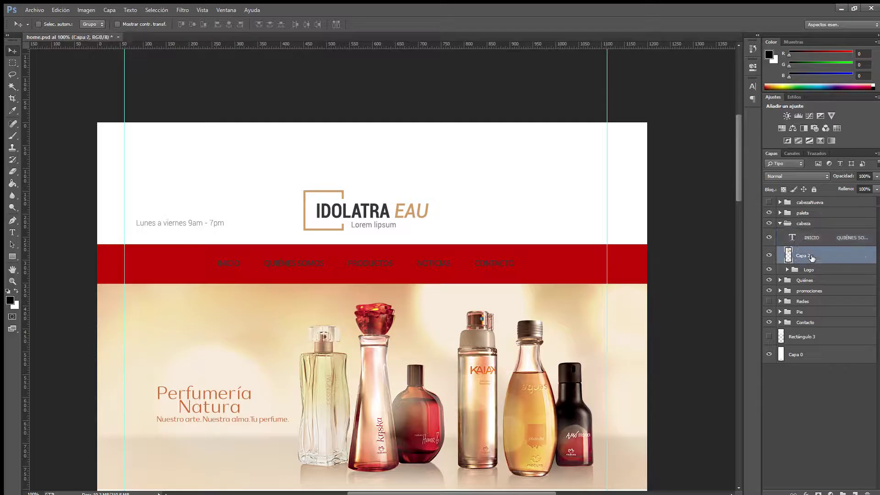
pyautogui.press('Delete')
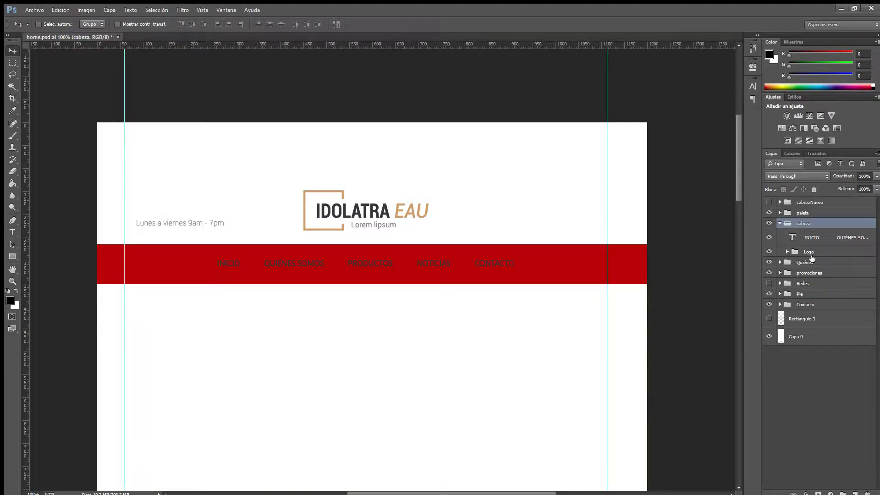
pyautogui.click(769, 202)
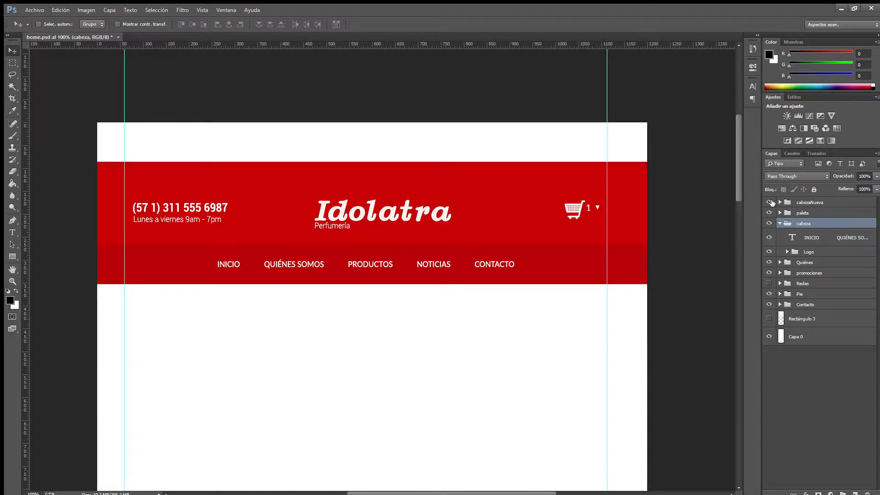
pyautogui.click(769, 202)
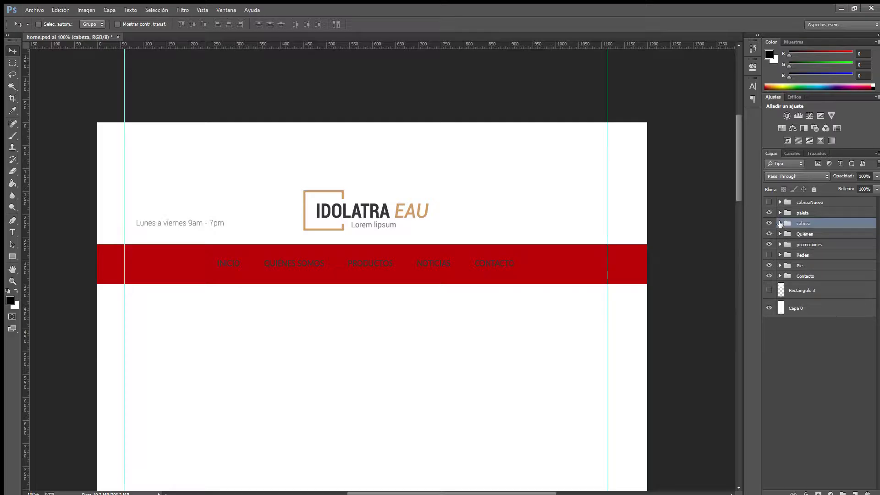
pyautogui.click(770, 252)
pyautogui.click(769, 251)
pyautogui.click(822, 252)
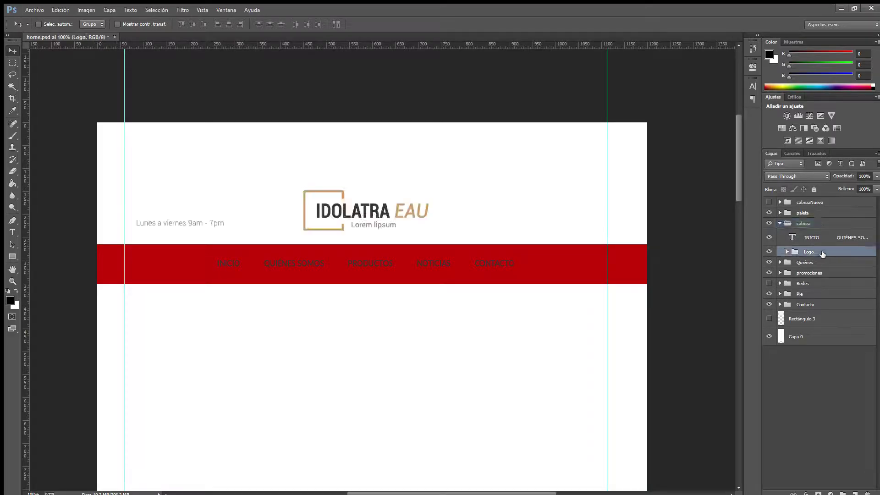
pyautogui.hotkey('alt', ']')
pyautogui.hotkey('alt', ']')
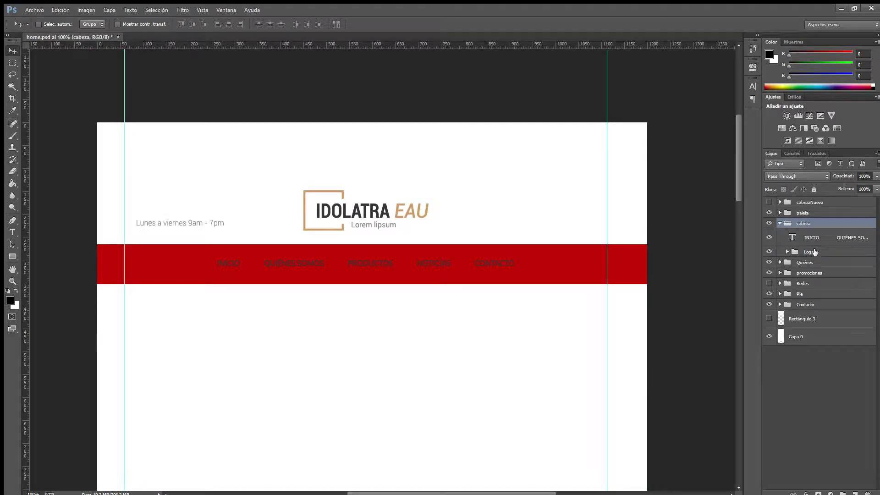
pyautogui.press('Delete')
pyautogui.click(769, 202)
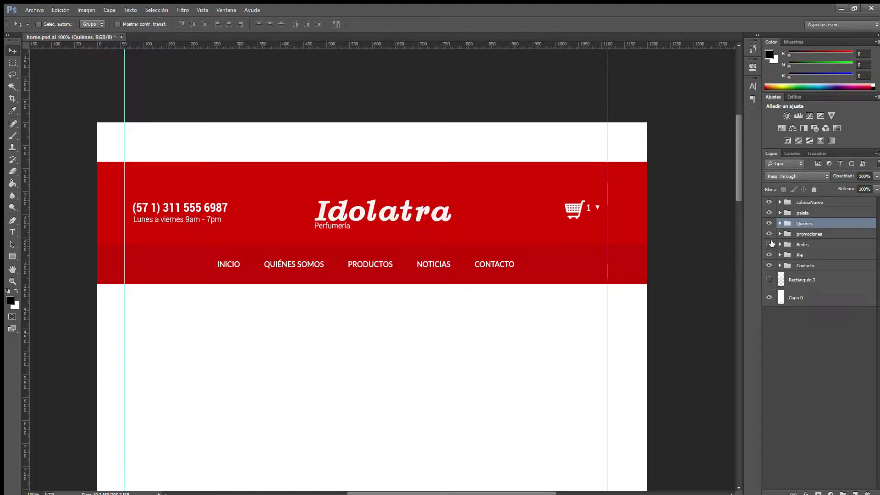
# Undo to restore the cabeza group and perfume banner, removing the INICIO menu text.
pyautogui.scroll(-4, 683, 253)
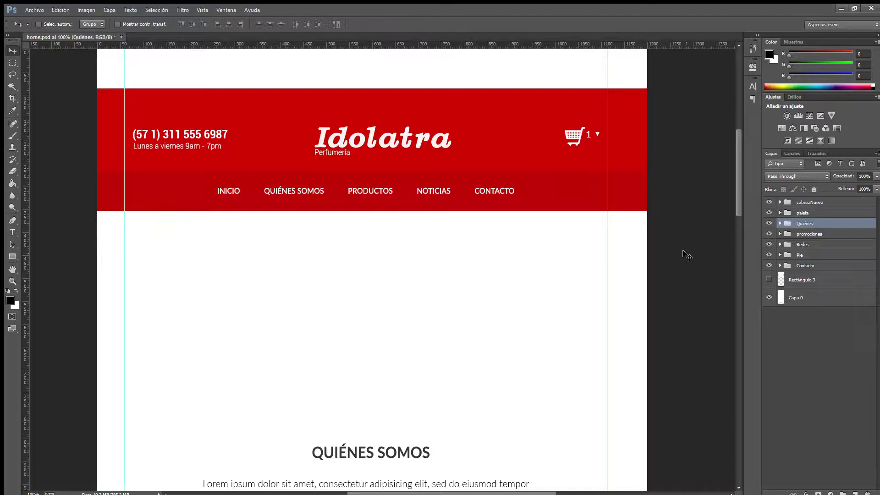
pyautogui.scroll(1, 690, 251)
pyautogui.hotkey('ctrl', 'z')
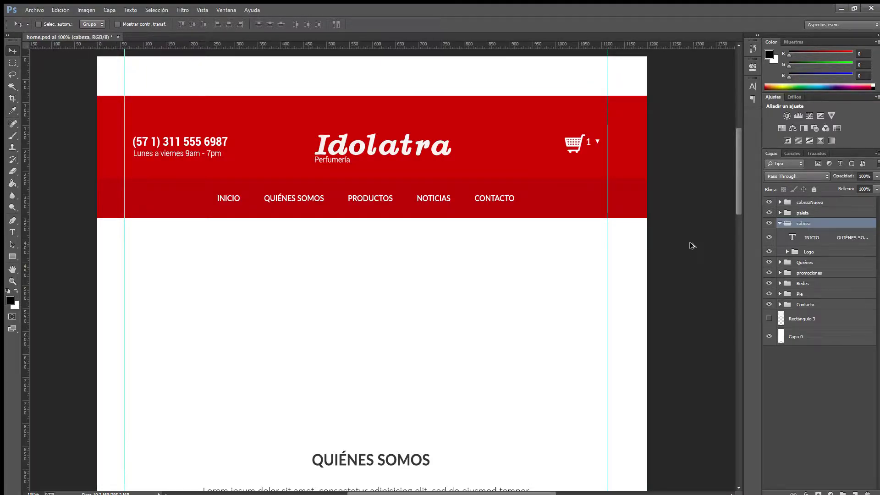
pyautogui.hotkey('ctrl', 'z')
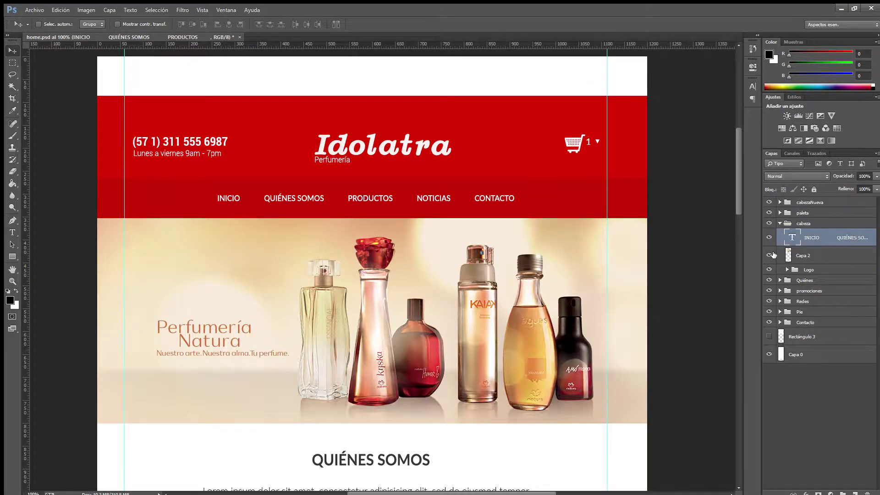
pyautogui.click(770, 256)
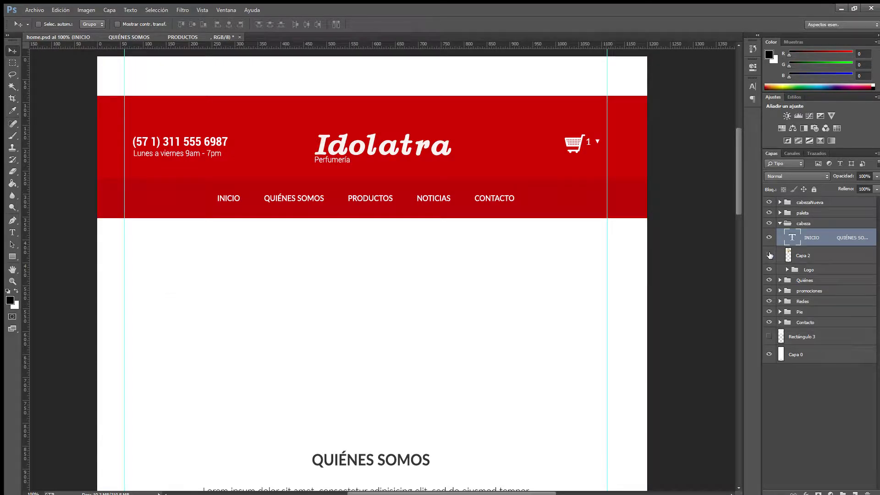
pyautogui.click(769, 255)
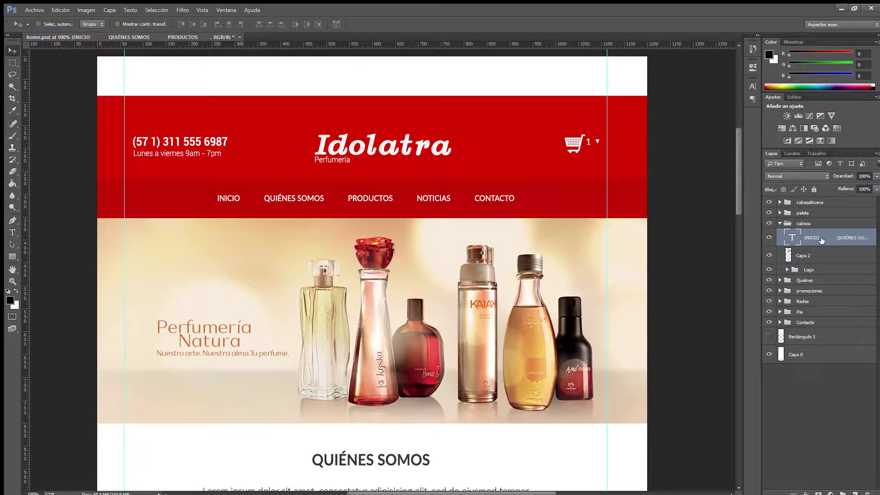
pyautogui.hotkey('ctrl', 'z')
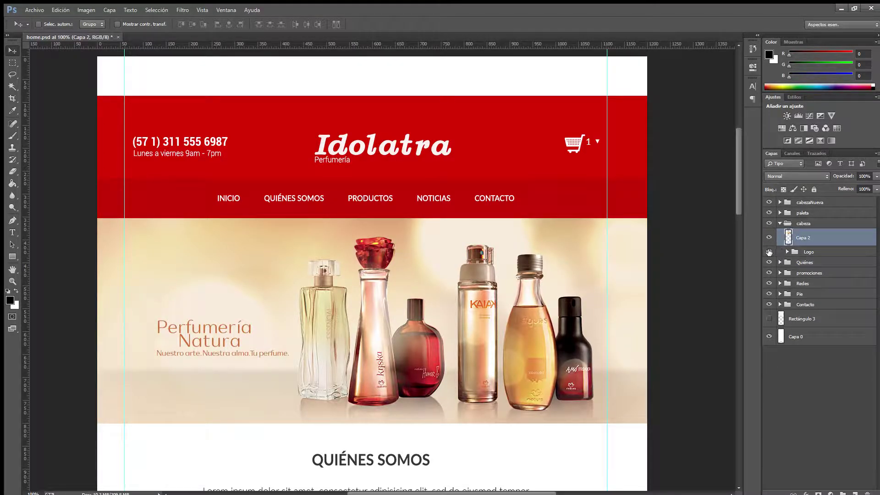
# Delete the old Logo group, rename cabeza to 'banner', and select the cabezaNueva group.
pyautogui.click(808, 251)
pyautogui.press('Delete')
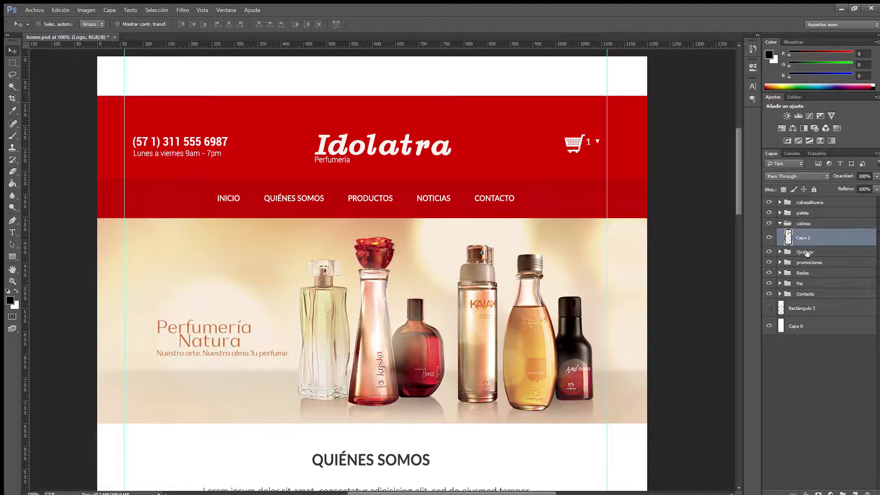
pyautogui.doubleClick(806, 224)
pyautogui.write('banner')
pyautogui.press('Return')
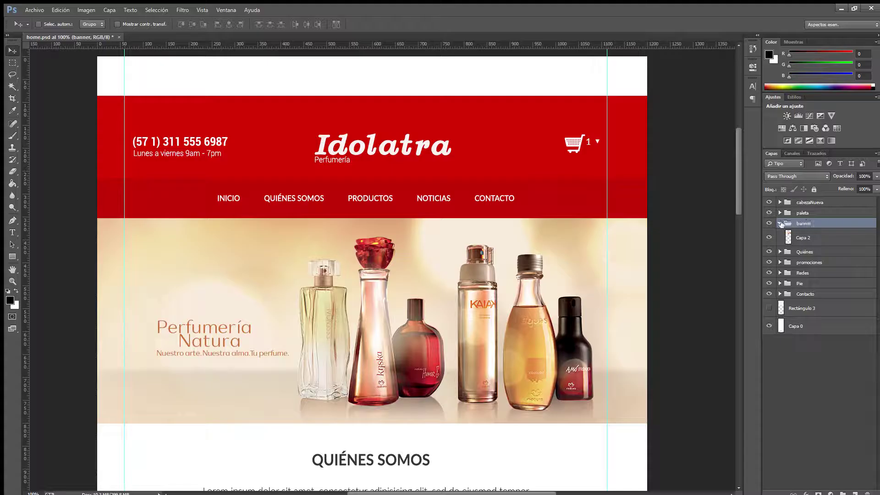
pyautogui.click(780, 223)
pyautogui.scroll(-15, 732, 182)
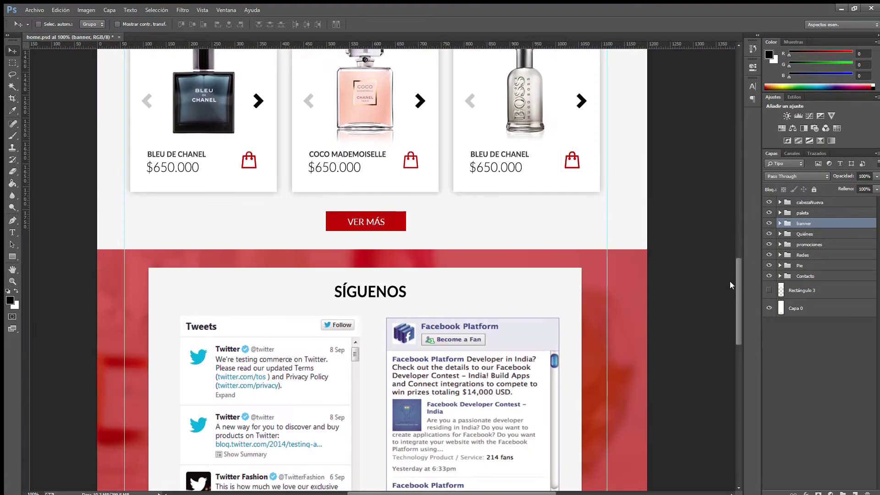
pyautogui.scroll(15, 721, 139)
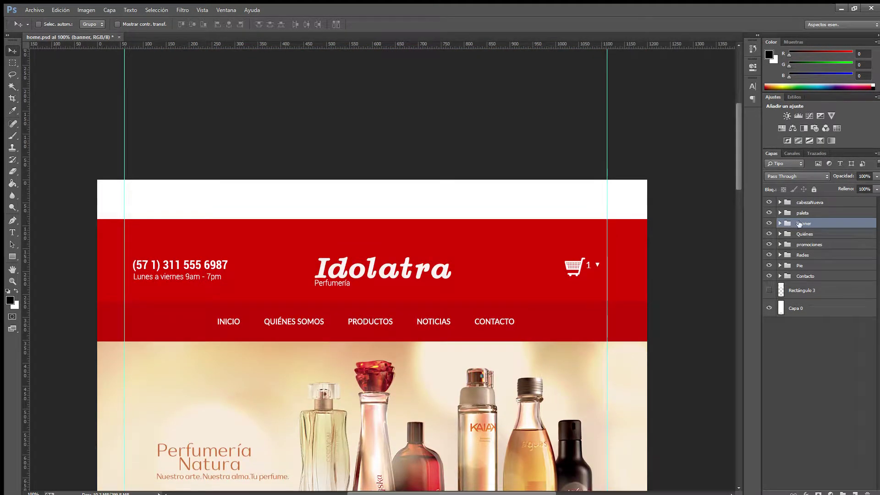
pyautogui.click(807, 202)
# Draw a black rectangle inside cabezaNueva over the white strip, flush with the page top.
pyautogui.click(780, 202)
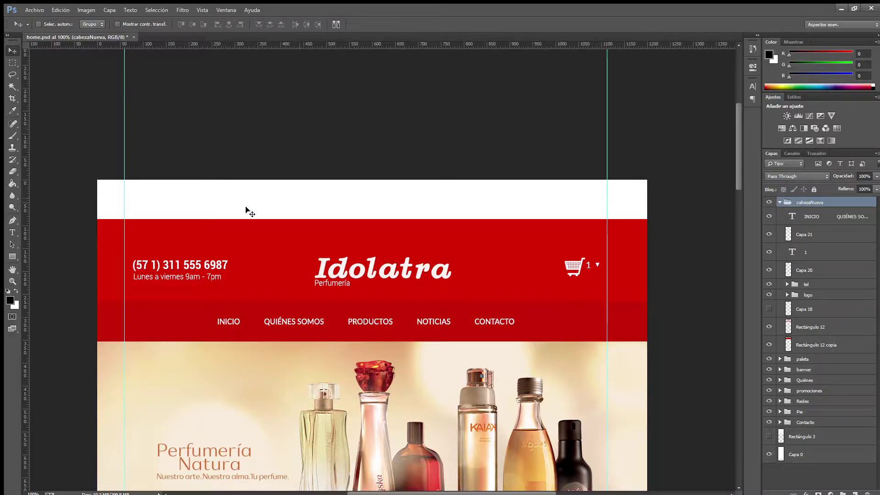
pyautogui.click(12, 256)
pyautogui.moveTo(86, 181); pyautogui.dragTo(670, 206)
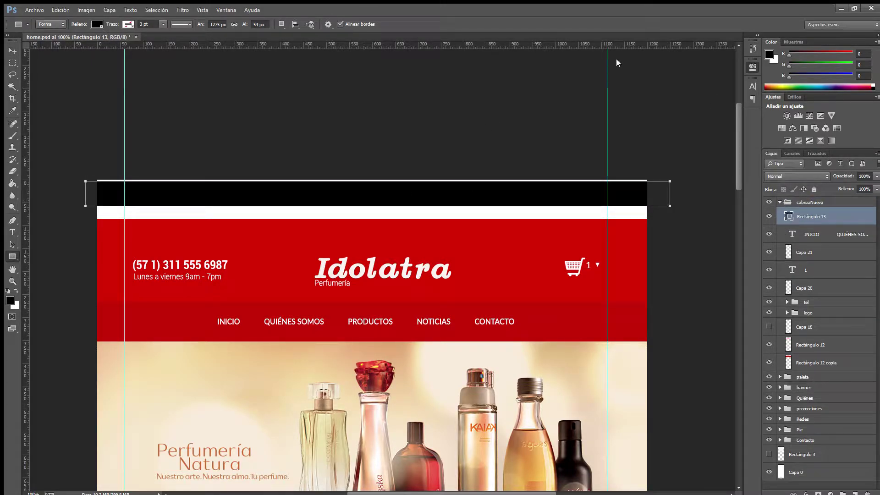
pyautogui.click(12, 50)
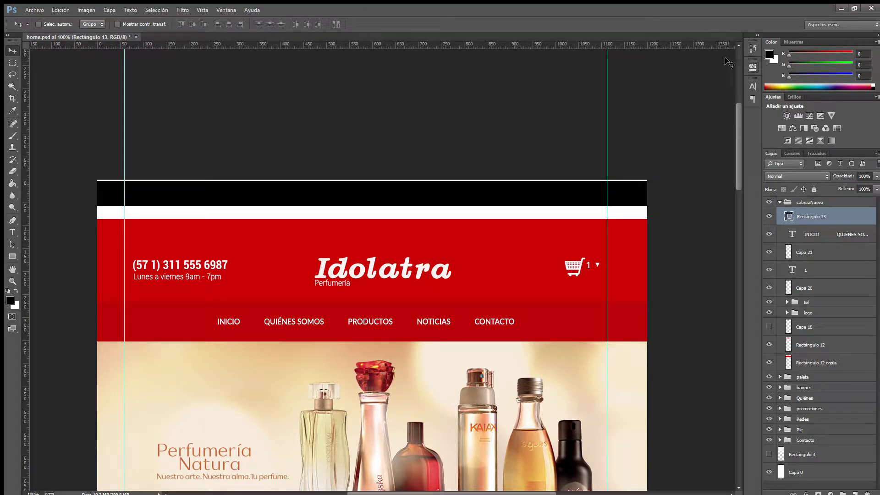
pyautogui.moveTo(463, 202); pyautogui.dragTo(464, 201)
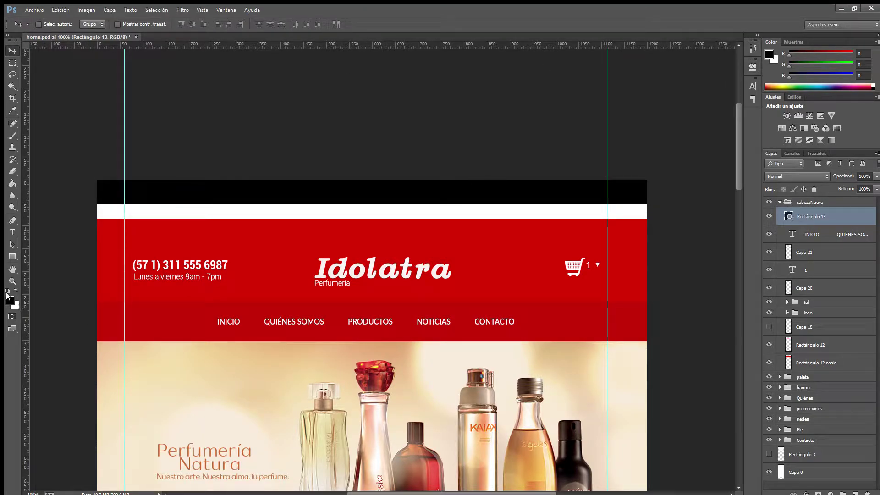
pyautogui.click(12, 257)
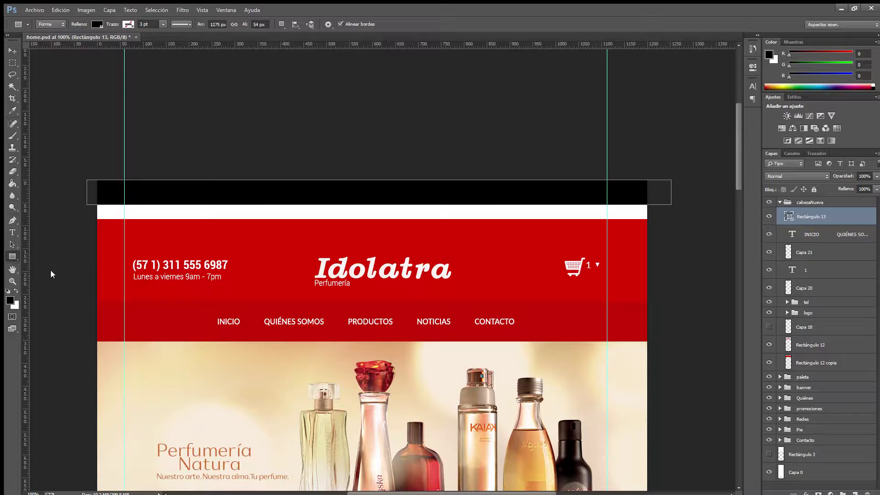
# Free-transform the black bar so its ends meet the page edges, 600 × 27 px.
pyautogui.press('m')
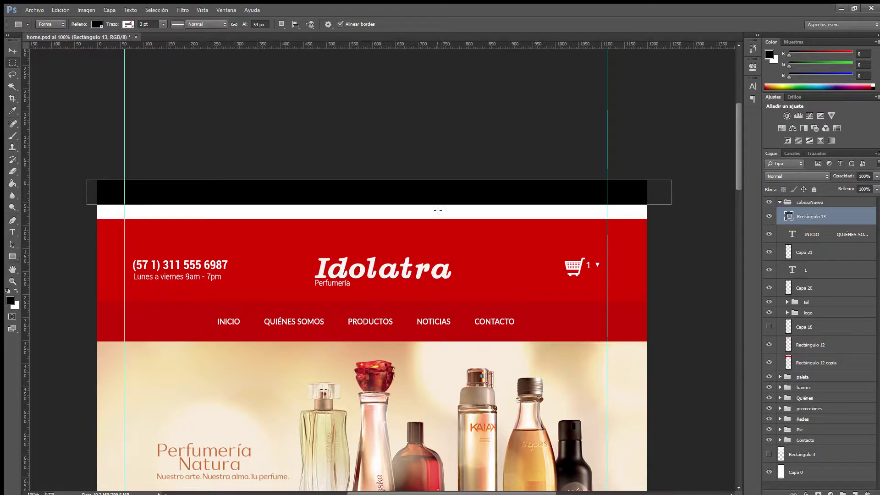
pyautogui.hotkey('ctrl', 't')
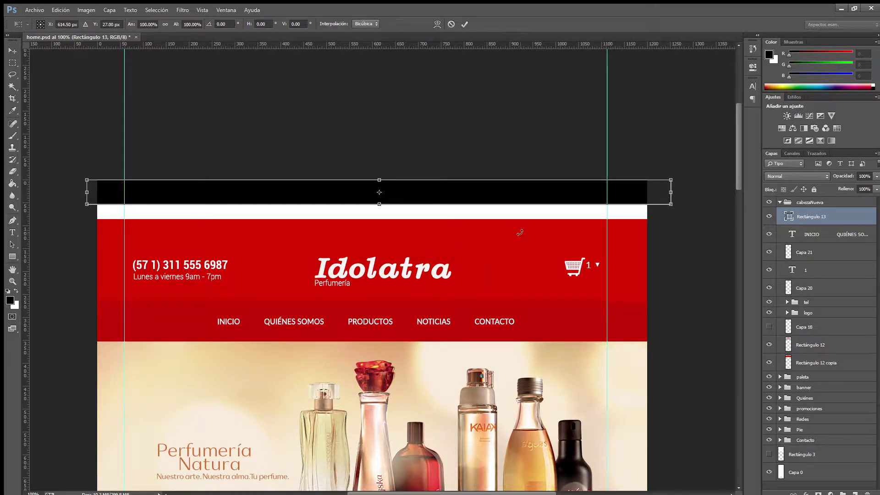
pyautogui.moveTo(667, 192); pyautogui.dragTo(646, 193)
pyautogui.moveTo(87, 194); pyautogui.dragTo(95, 192)
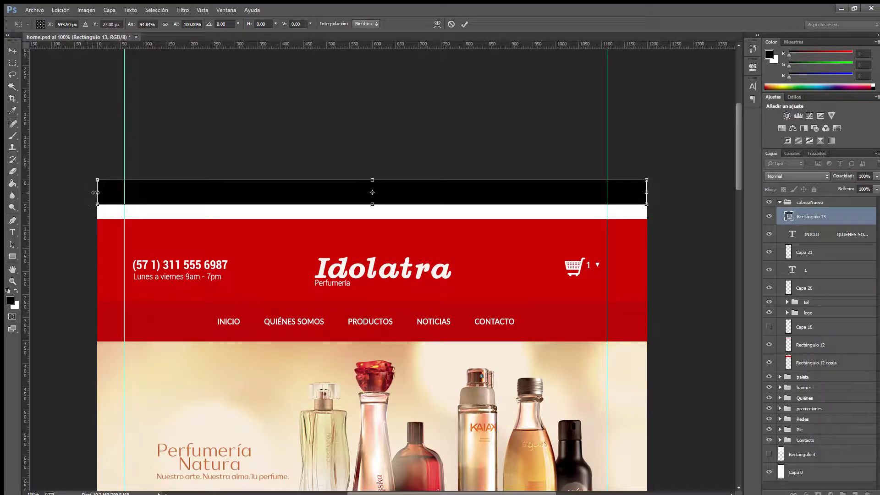
pyautogui.press('Return')
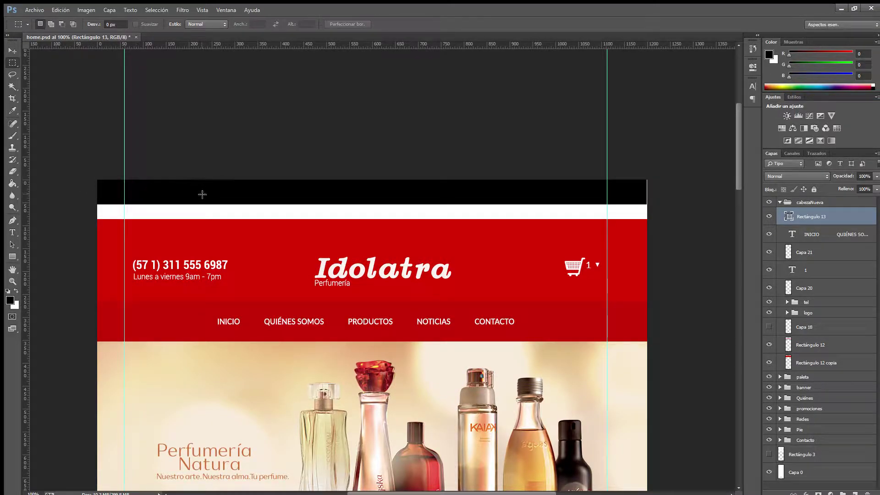
pyautogui.hotkey('ctrl', '+')
pyautogui.moveTo(381, 173); pyautogui.dragTo(222, 212)
pyautogui.moveTo(486, 216); pyautogui.dragTo(375, 226)
pyautogui.hotkey('ctrl', 't')
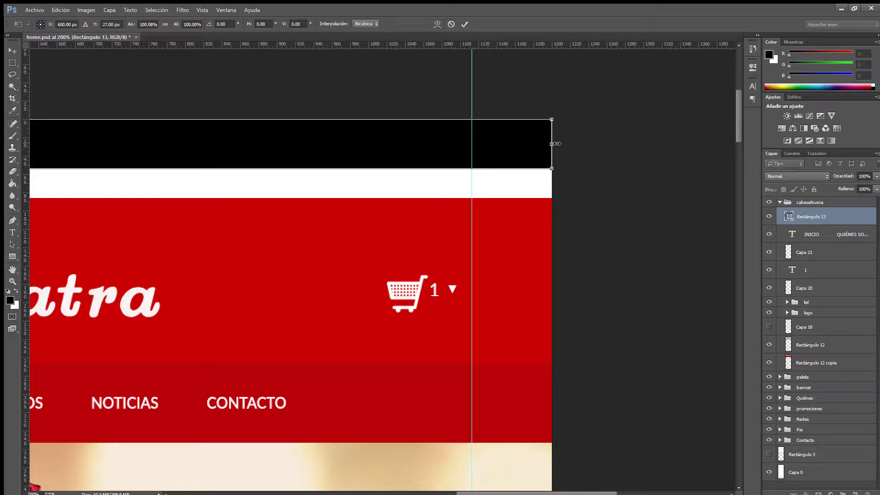
pyautogui.press('Return')
# Zoom back out to 100% to view the whole header with its new black bar.
pyautogui.hotkey('ctrl', '-')
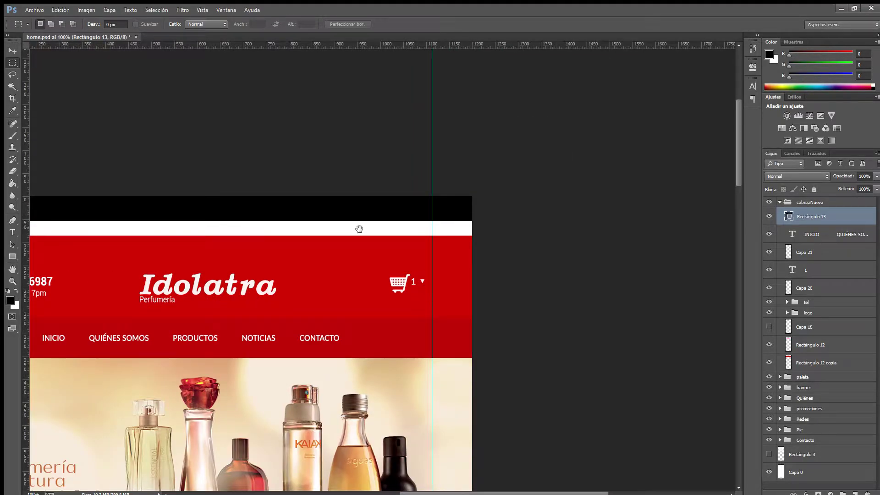
pyautogui.moveTo(358, 230); pyautogui.dragTo(524, 259)
pyautogui.hotkey('ctrl', '+')
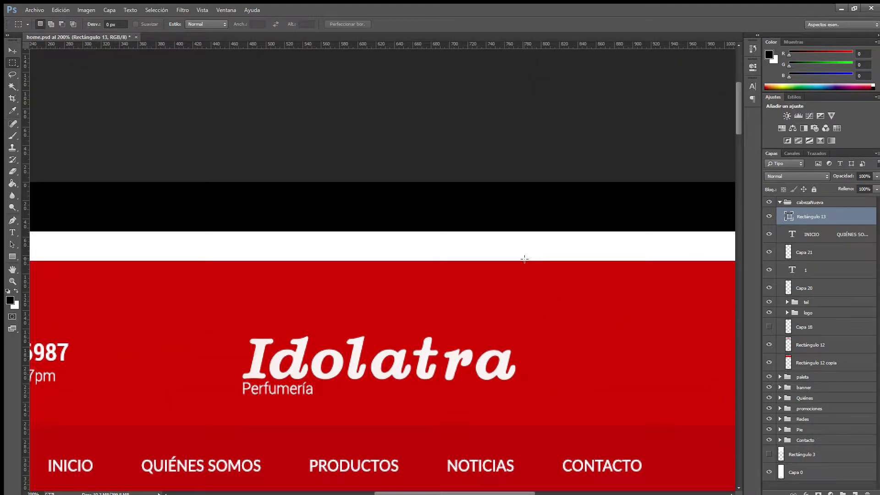
pyautogui.hotkey('ctrl', '-')
pyautogui.scroll(-1, 281, 294)
pyautogui.scroll(-1, 282, 295)
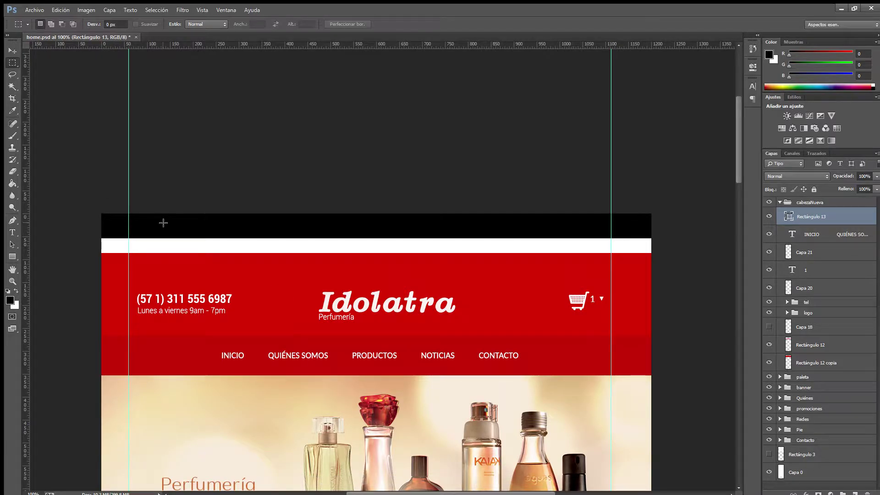
pyautogui.press('v')
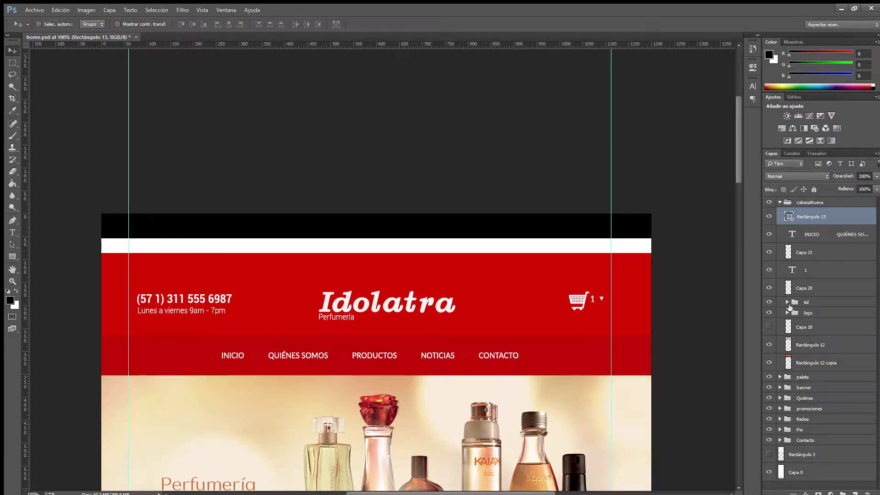
# Move the tel group to the top of cabezaNueva and up into the black bar.
pyautogui.click(823, 302)
pyautogui.moveTo(315, 301)
pyautogui.mouseDown()
pyautogui.moveTo(168, 232)
pyautogui.moveTo(306, 314)
pyautogui.mouseUp()
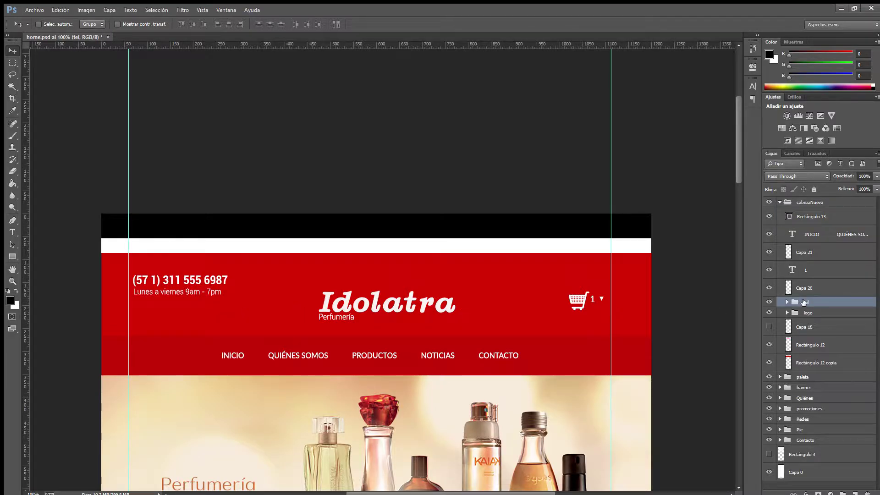
pyautogui.moveTo(807, 303); pyautogui.dragTo(818, 213)
pyautogui.moveTo(209, 276); pyautogui.dragTo(437, 245)
# Scale the phone number and hours text to about 63% and fit it inside the bar.
pyautogui.hotkey('ctrl', '+')
pyautogui.press('t')
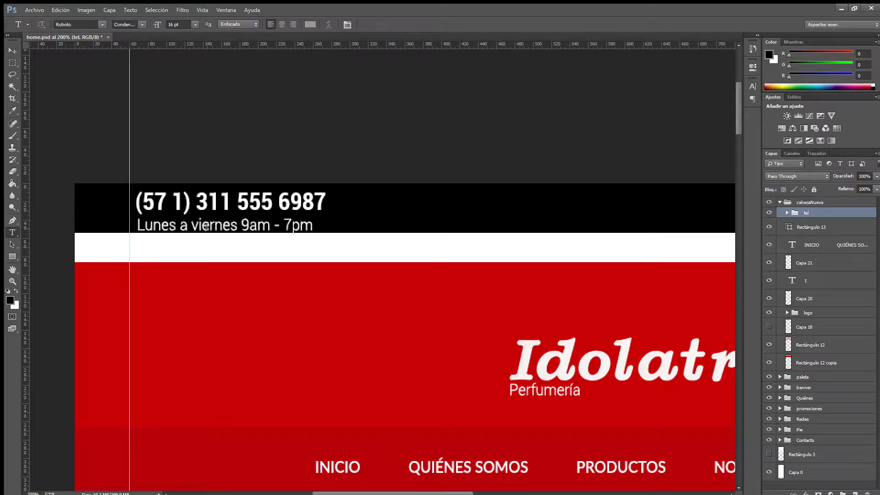
pyautogui.press('m')
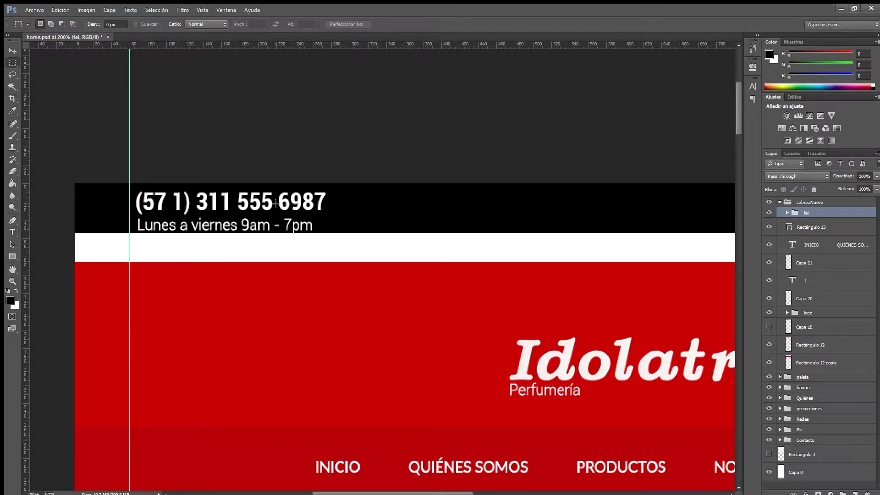
pyautogui.hotkey('ctrl', 't')
pyautogui.moveTo(327, 235); pyautogui.dragTo(292, 218)
pyautogui.hotkey('ctrl', 'z')
pyautogui.moveTo(331, 238); pyautogui.dragTo(266, 173)
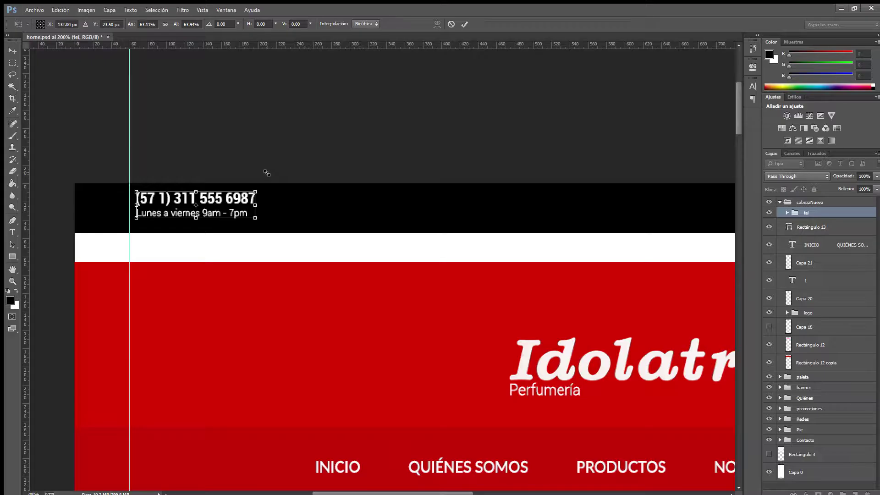
pyautogui.moveTo(230, 200); pyautogui.dragTo(233, 204)
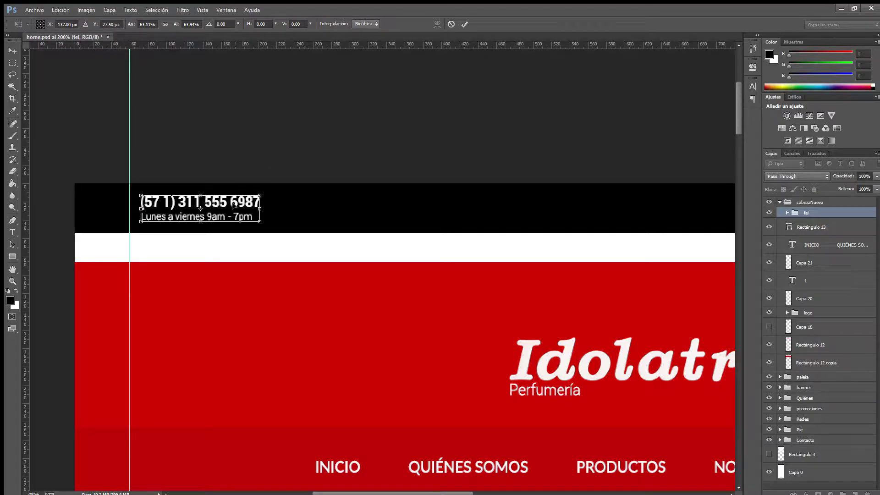
pyautogui.press('Return')
pyautogui.click(15, 51)
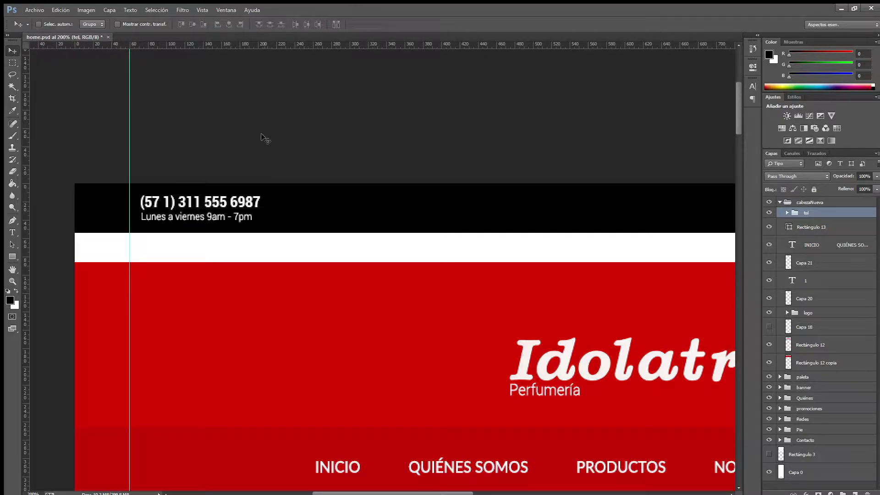
pyautogui.hotkey('ctrl', '-')
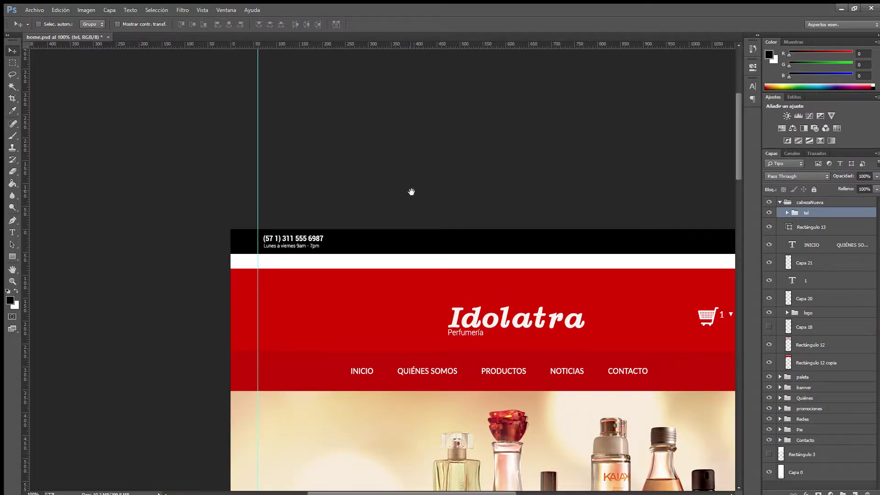
# Identify the logo and cart layers, then select Capa 21 through Capa 20.
pyautogui.moveTo(411, 191); pyautogui.dragTo(298, 150)
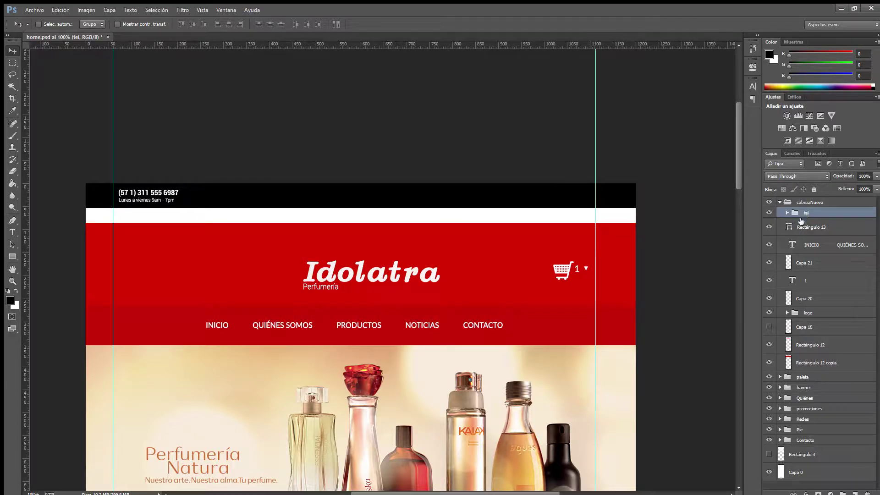
pyautogui.click(770, 312)
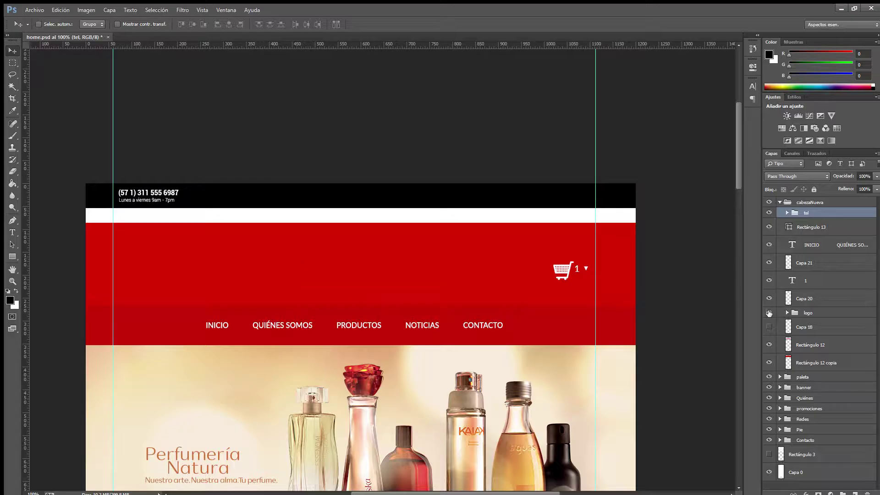
pyautogui.click(770, 313)
pyautogui.click(769, 298)
pyautogui.click(769, 299)
pyautogui.click(769, 299)
pyautogui.click(769, 299)
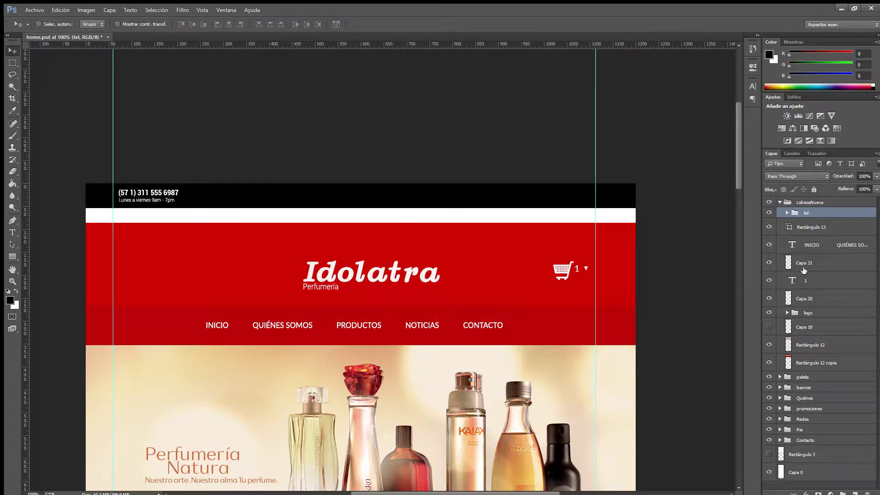
pyautogui.click(816, 268)
pyautogui.keyDown('shift'); pyautogui.click(810, 299); pyautogui.keyUp('shift')
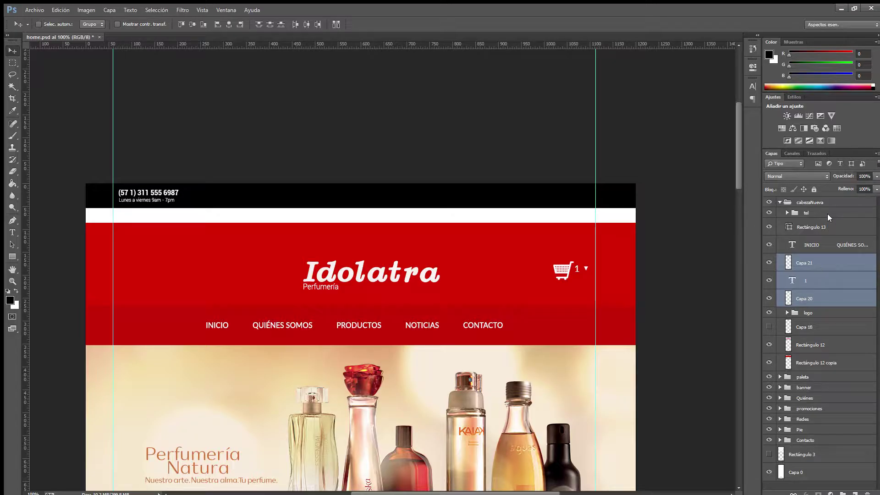
pyautogui.moveTo(826, 213); pyautogui.dragTo(832, 217)
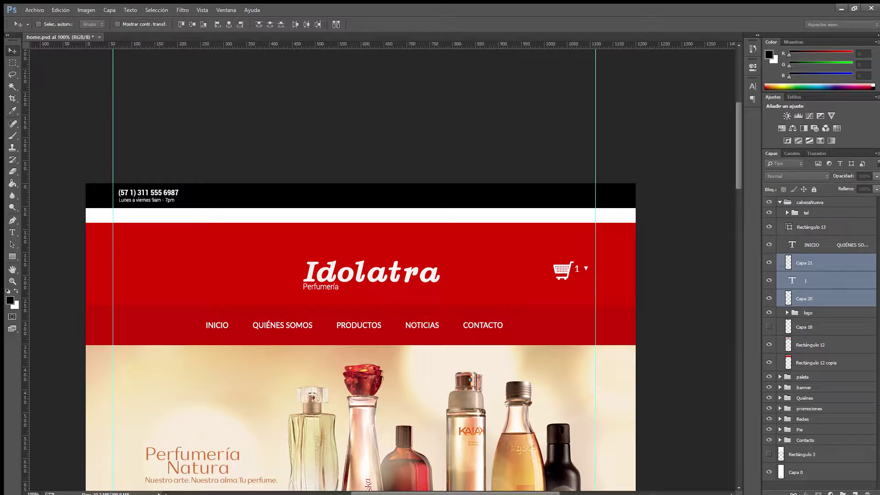
# Group the cart layers as carritoIcono below tel, move it into the black bar and shrink it.
pyautogui.press('Return')
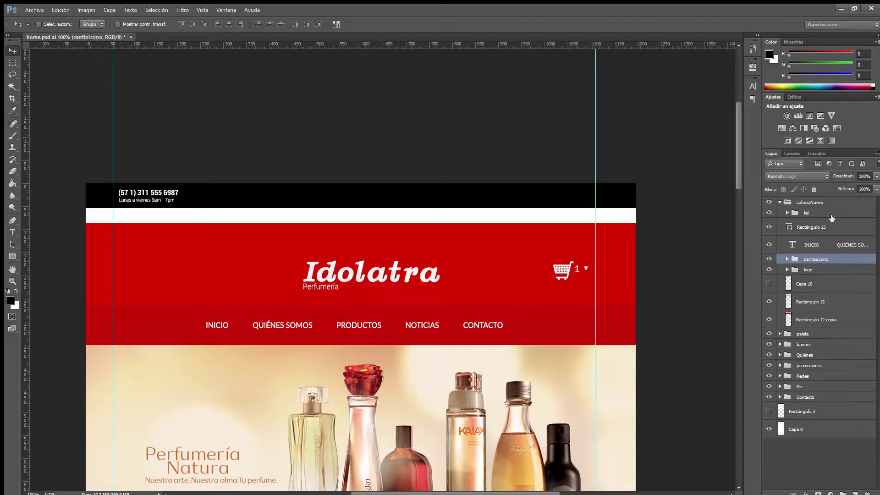
pyautogui.click(769, 259)
pyautogui.moveTo(808, 261); pyautogui.dragTo(805, 221)
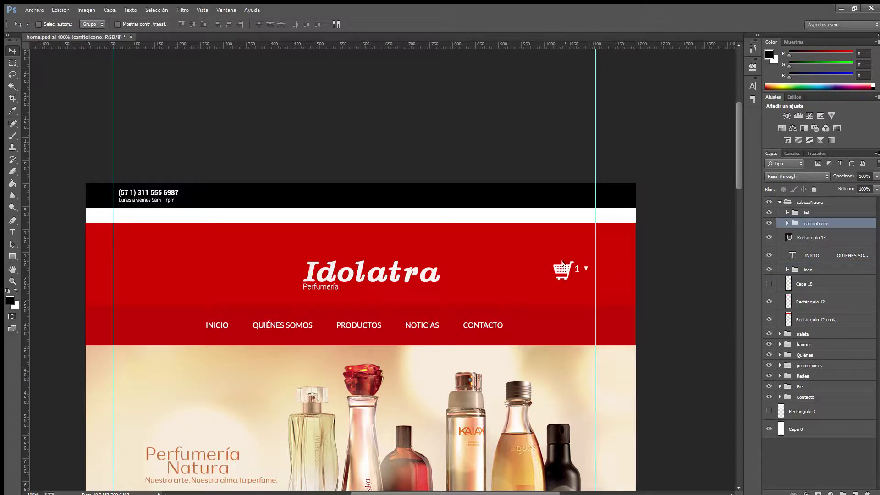
pyautogui.moveTo(566, 269); pyautogui.dragTo(573, 194)
pyautogui.press('m')
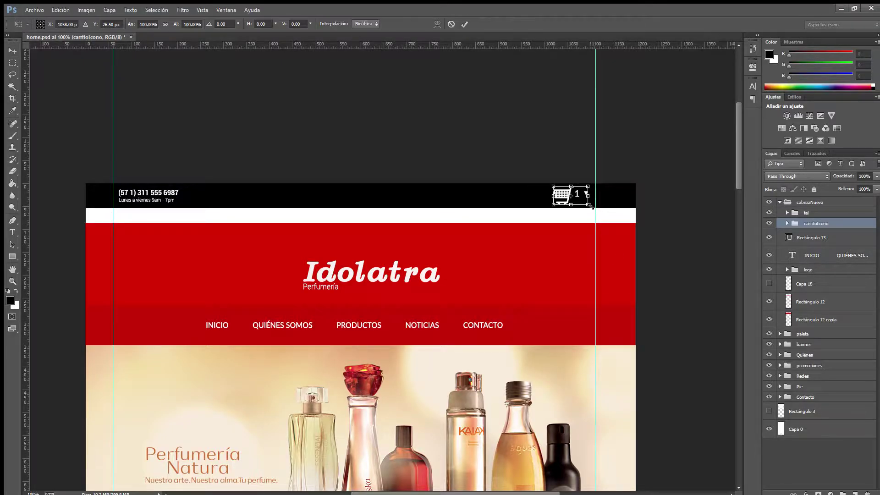
pyautogui.moveTo(591, 206); pyautogui.dragTo(581, 203)
pyautogui.press('Return')
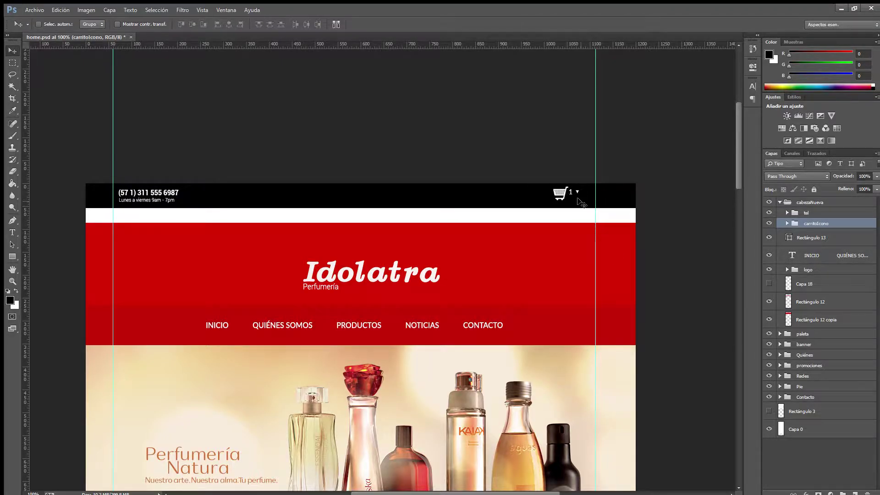
# Nudge the cart icon down and to the right end of the black bar.
pyautogui.press('Down')
pyautogui.press('Down')
pyautogui.press('Down')
pyautogui.press('Down')
pyautogui.press('Right')
pyautogui.press('Right')
pyautogui.press('Right')
pyautogui.press('Right')
pyautogui.press('Right')
pyautogui.press('Right')
pyautogui.press('Right')
pyautogui.press('Right')
pyautogui.press('Right')
pyautogui.press('Right')
pyautogui.press('Right')
pyautogui.press('Right')
pyautogui.press('Right')
pyautogui.press('Right')
pyautogui.press('Right')
pyautogui.press('Right')
pyautogui.press('Right')
pyautogui.press('Right')
pyautogui.press('Right')
pyautogui.press('Right')
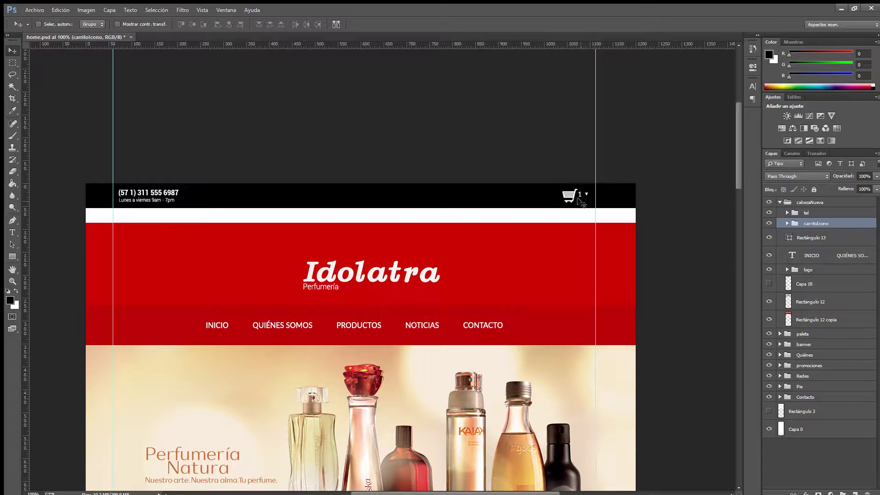
pyautogui.press('m')
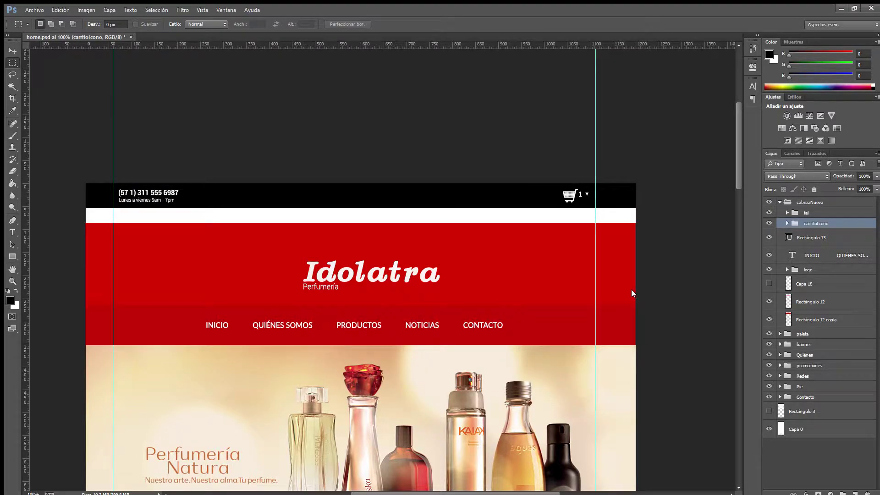
pyautogui.hotkey('ctrl', 't')
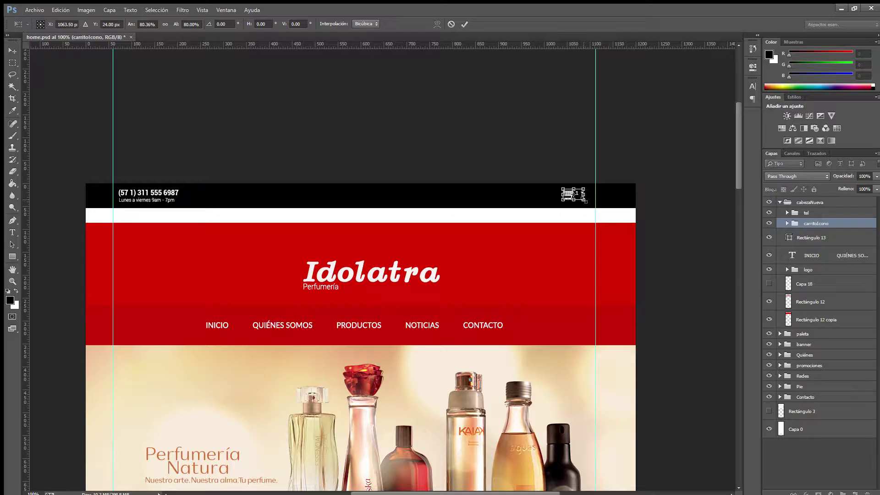
pyautogui.press('Return')
pyautogui.press('Right')
pyautogui.press('Right')
pyautogui.press('Right')
pyautogui.press('Right')
pyautogui.press('Right')
pyautogui.press('Right')
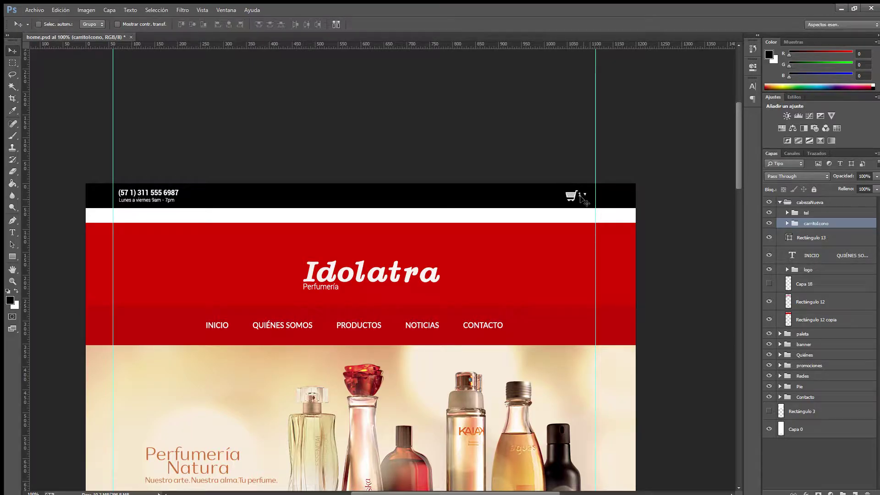
pyautogui.hotkey('ctrl', 's')
pyautogui.press('t')
pyautogui.click(144, 200)
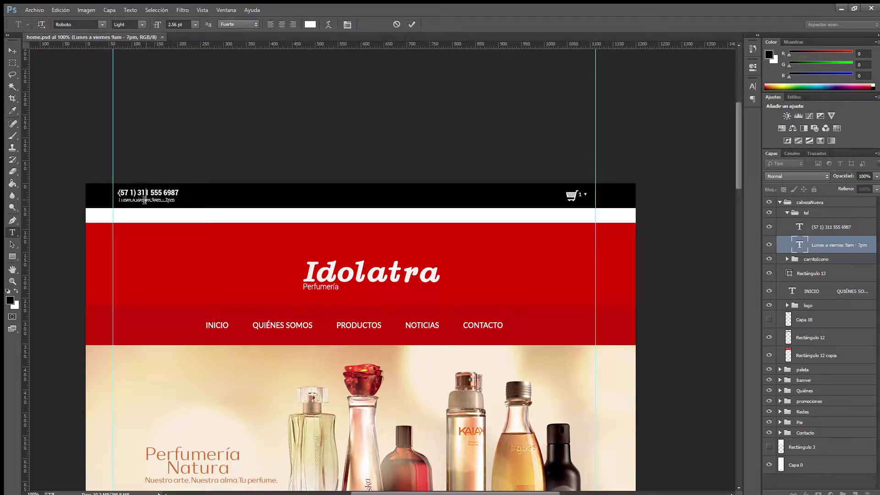
pyautogui.click(12, 50)
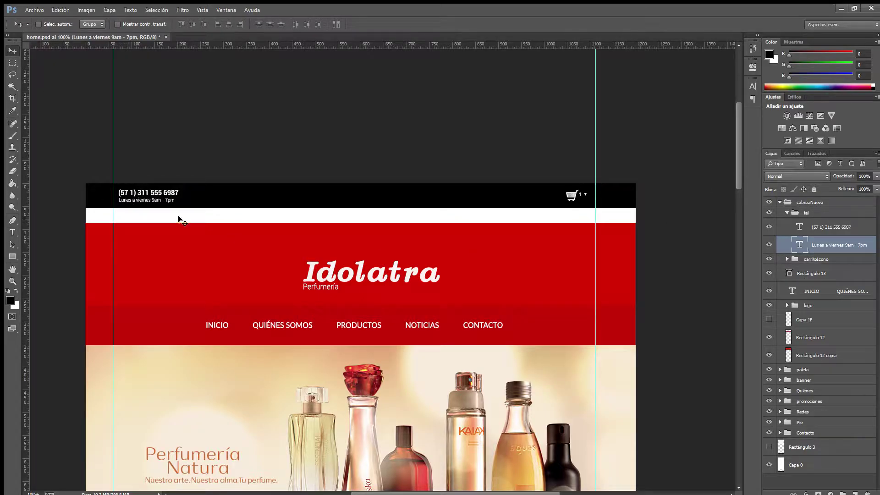
pyautogui.moveTo(165, 200); pyautogui.dragTo(231, 194)
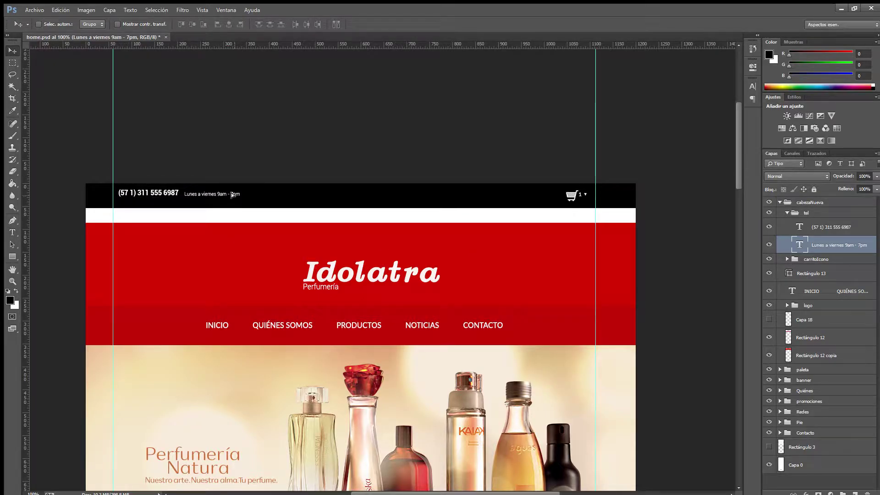
pyautogui.hotkey('ctrl', 'z')
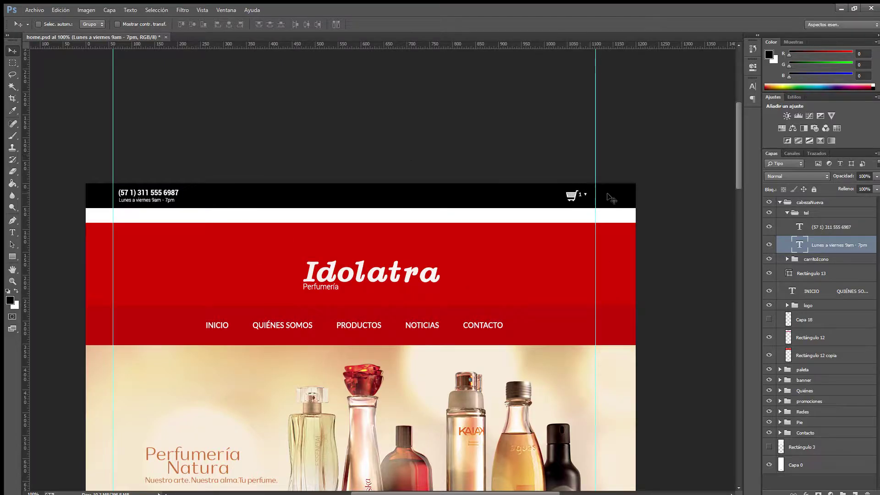
pyautogui.hotkey('ctrl', 's')
# Select INICIO through Rectángulo 12 copia and move the red header flush under the black bar.
pyautogui.click(817, 356)
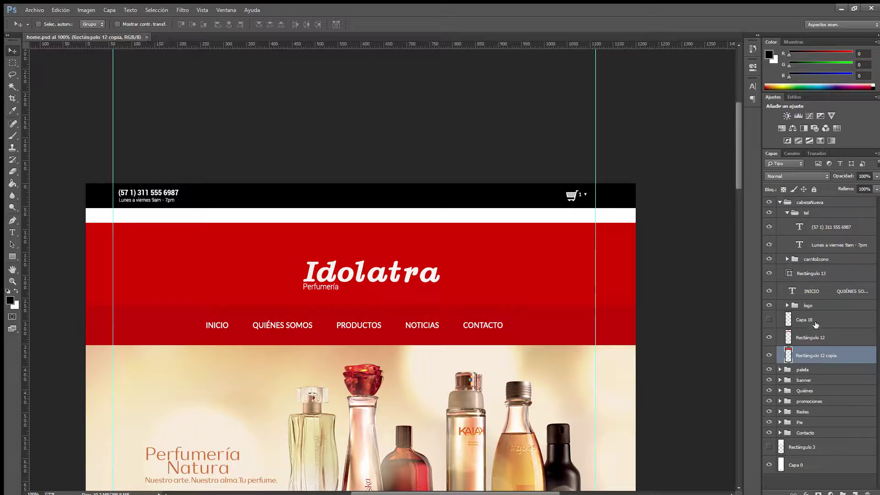
pyautogui.keyDown('shift'); pyautogui.click(815, 291); pyautogui.keyUp('shift')
pyautogui.moveTo(471, 291); pyautogui.dragTo(470, 274)
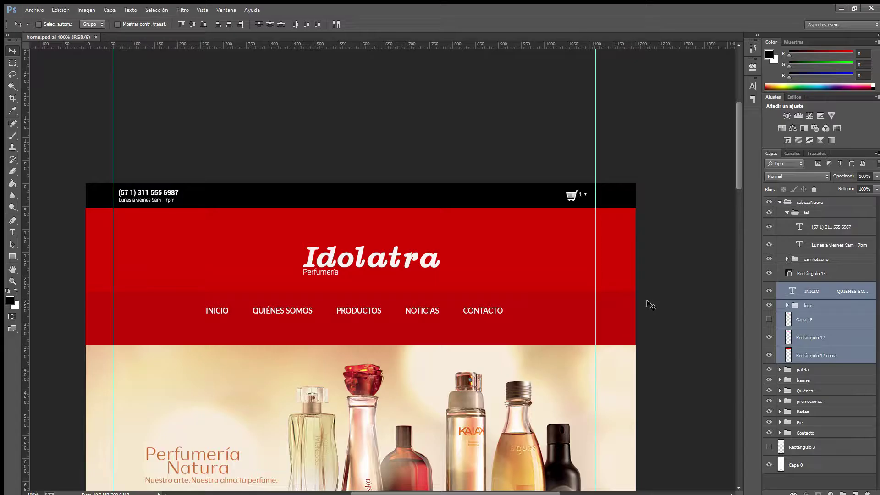
pyautogui.hotkey('ctrl', 'z')
pyautogui.hotkey('ctrl', 'z')
pyautogui.scroll(-1, 651, 312)
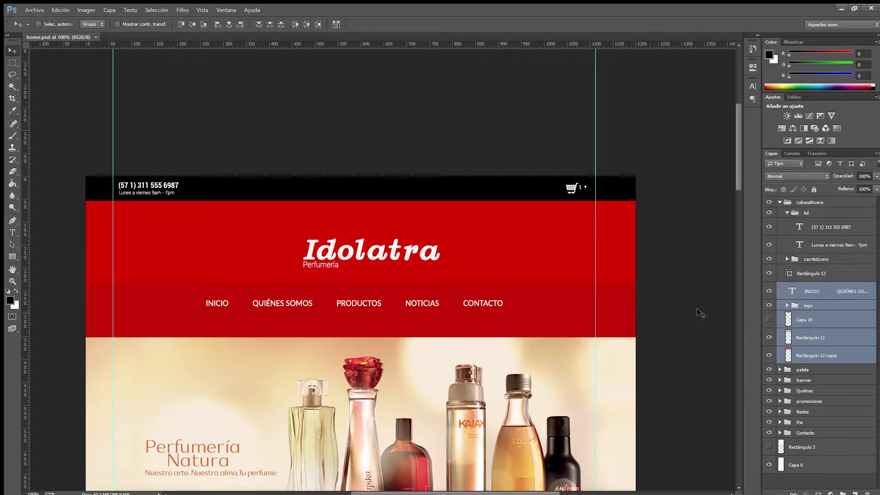
pyautogui.click(819, 306)
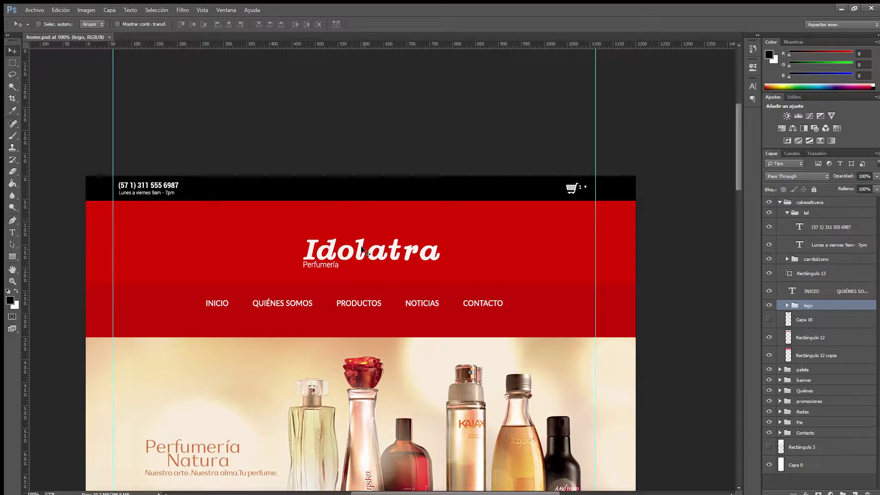
# Scale the Idolatra logo to about 69% and centre it above the menu links.
pyautogui.moveTo(351, 250); pyautogui.dragTo(180, 221)
pyautogui.hotkey('ctrl', 't')
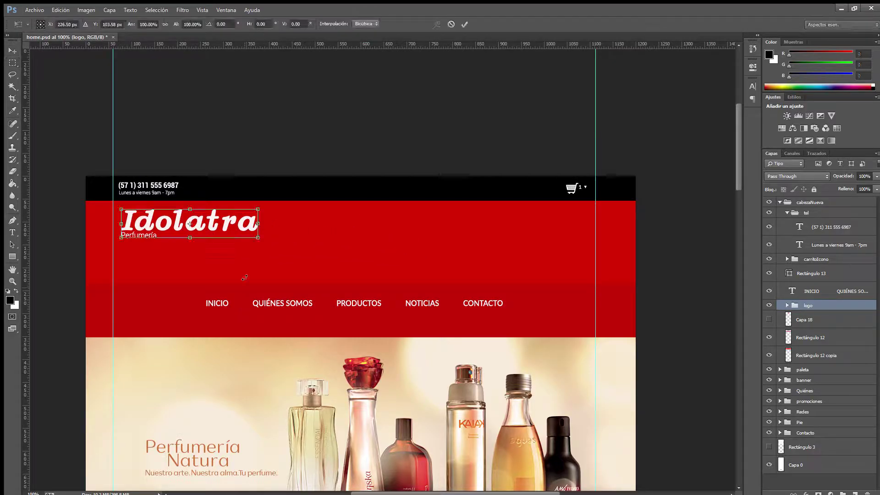
pyautogui.moveTo(259, 238); pyautogui.dragTo(218, 228)
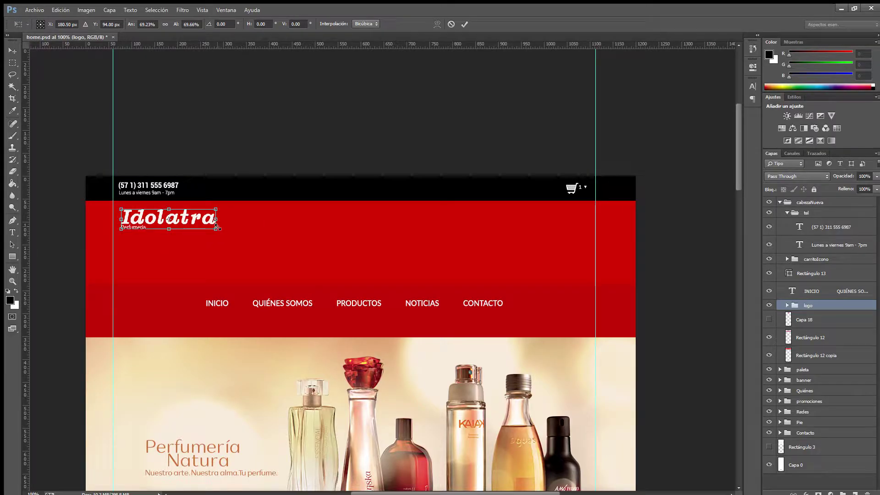
pyautogui.press('Return')
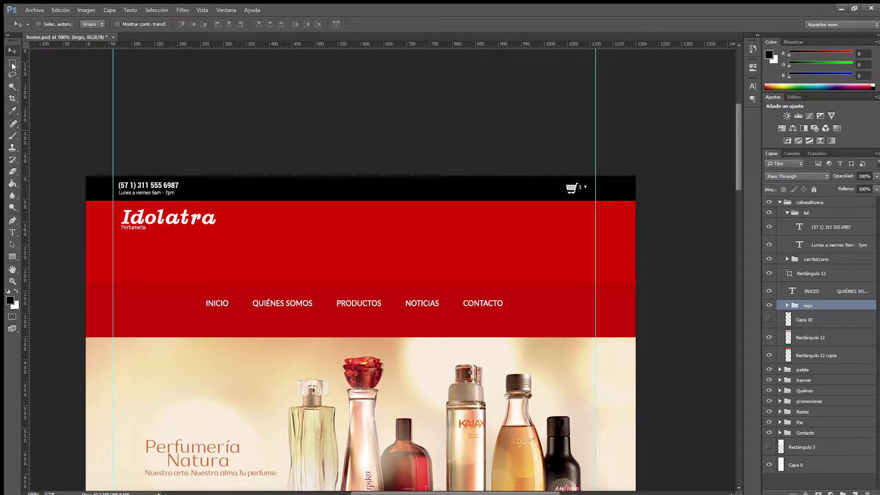
pyautogui.moveTo(78, 168); pyautogui.dragTo(299, 222)
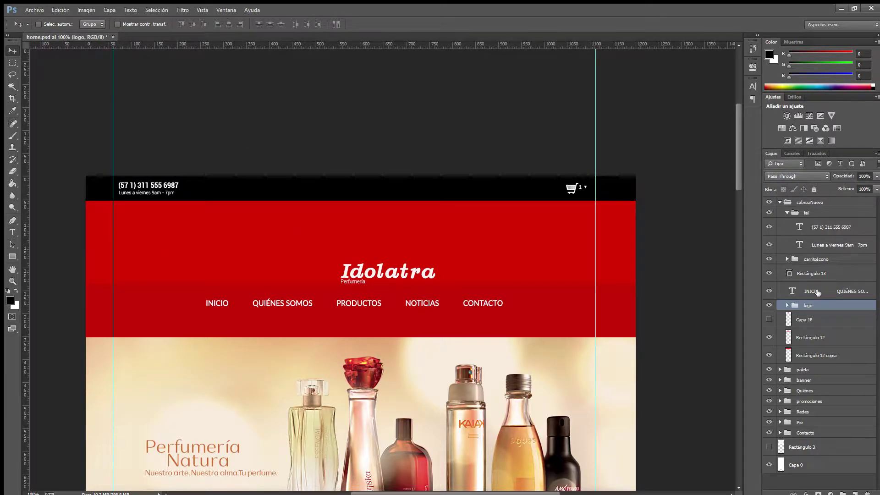
pyautogui.click(815, 336)
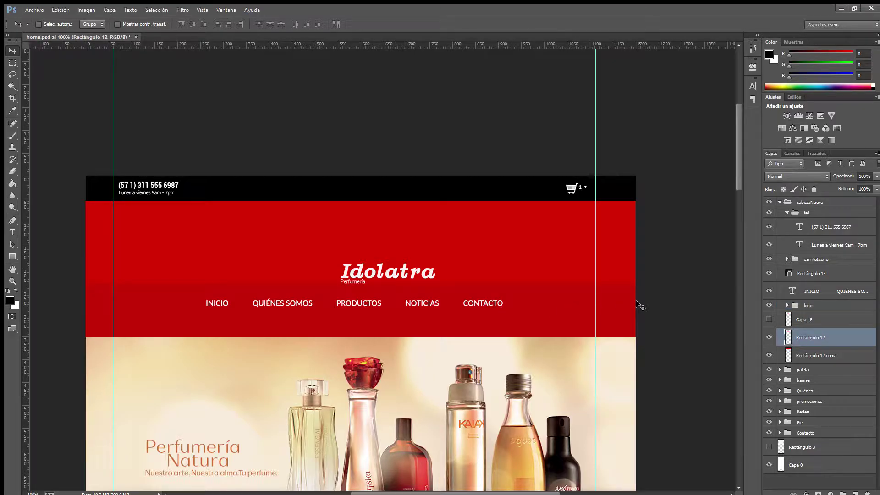
# Return the logo to the header's top-left and drag Rectángulo 12 up behind it.
pyautogui.hotkey('ctrl', 'z')
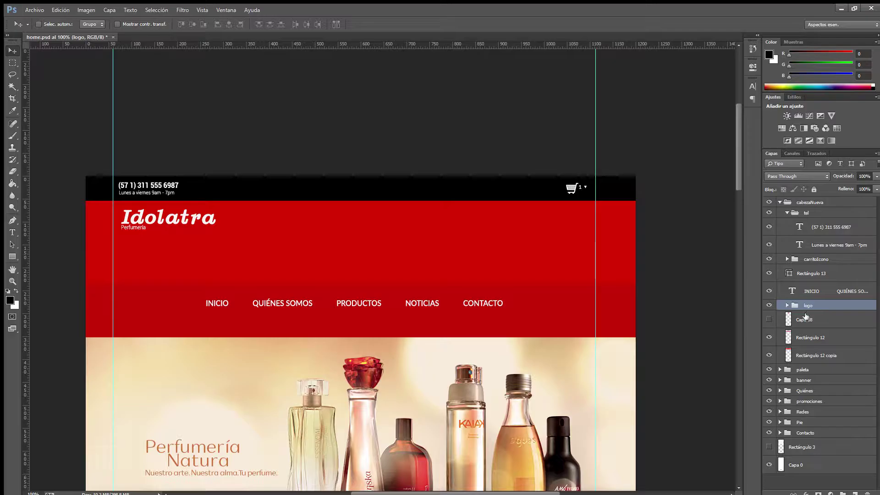
pyautogui.hotkey('alt', '[')
pyautogui.hotkey('alt', '[')
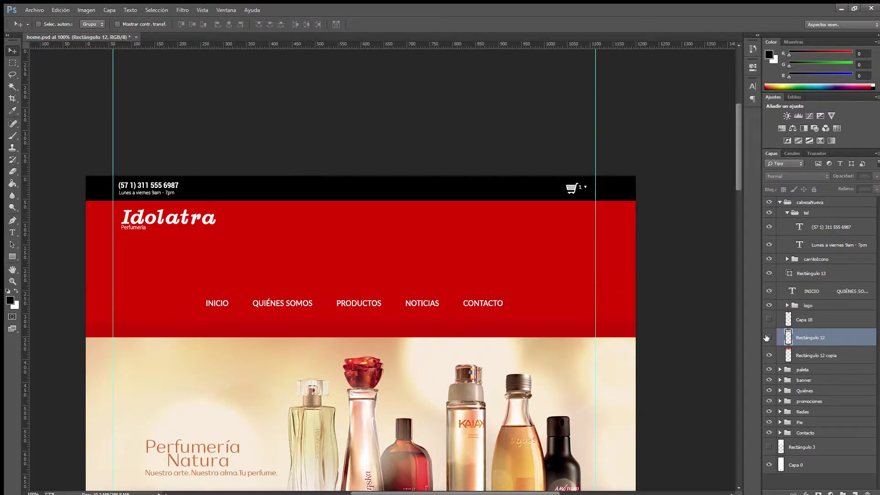
pyautogui.moveTo(571, 322); pyautogui.dragTo(555, 290)
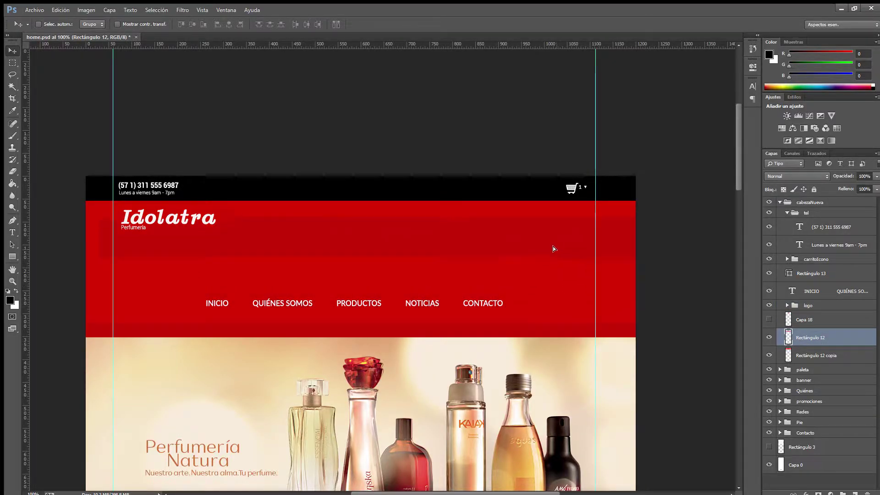
pyautogui.moveTo(553, 246); pyautogui.dragTo(540, 227)
# Stretch the Rectángulo 12 shading band slightly wider and its bottom edge slightly lower.
pyautogui.press('m')
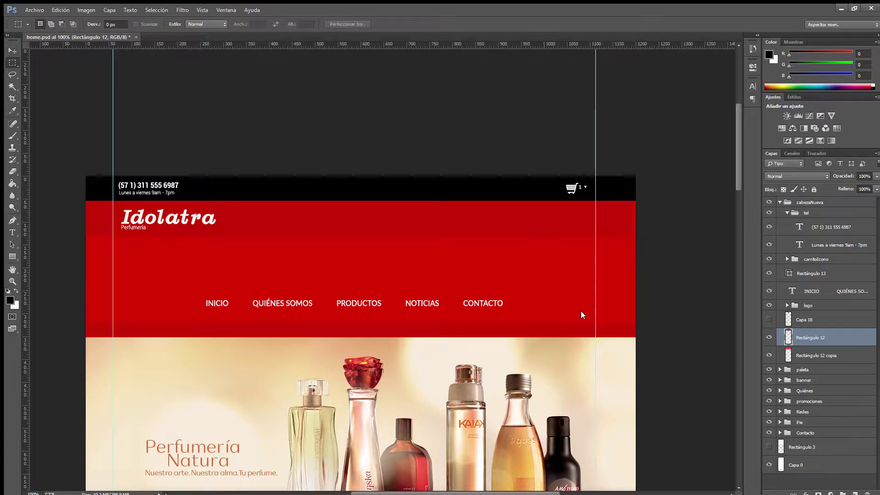
pyautogui.hotkey('ctrl', 't')
pyautogui.moveTo(632, 218); pyautogui.dragTo(639, 218)
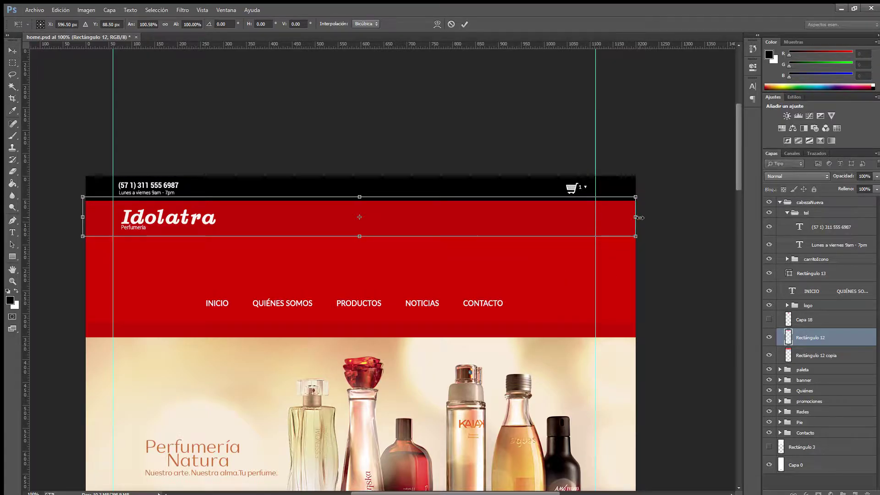
pyautogui.press('Return')
pyautogui.press('v')
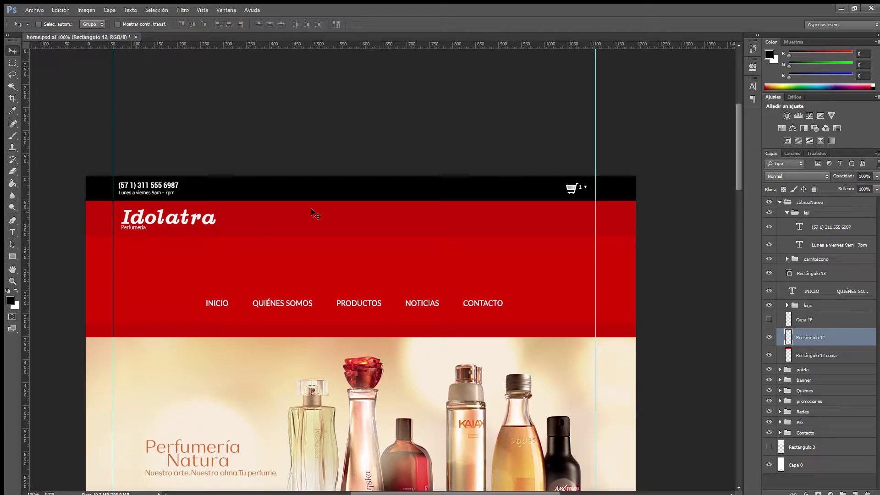
pyautogui.hotkey('ctrl', 't')
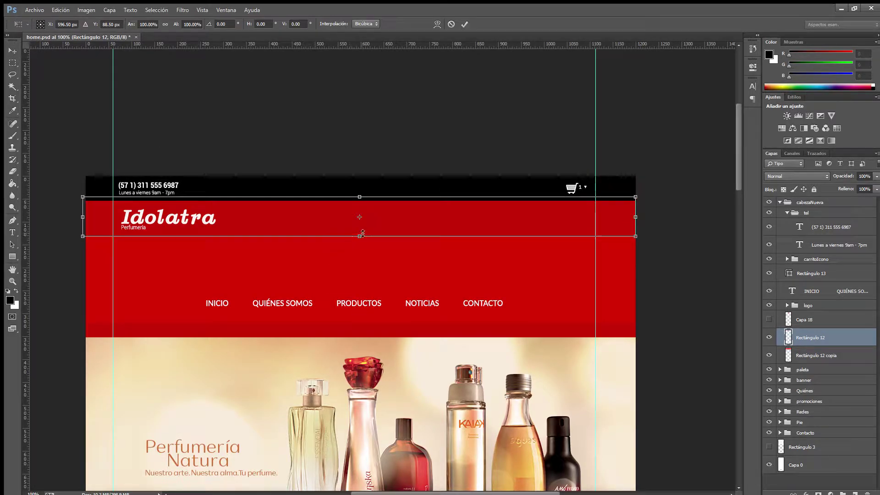
pyautogui.moveTo(359, 236); pyautogui.dragTo(358, 238)
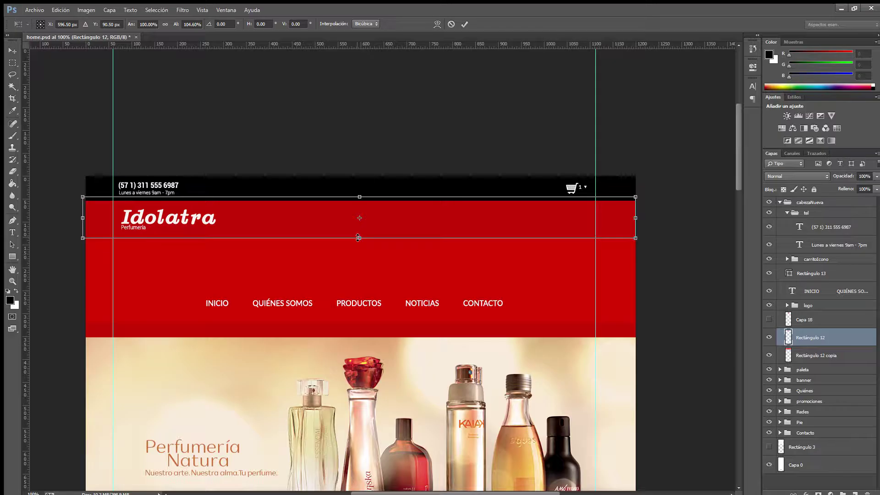
pyautogui.press('Return')
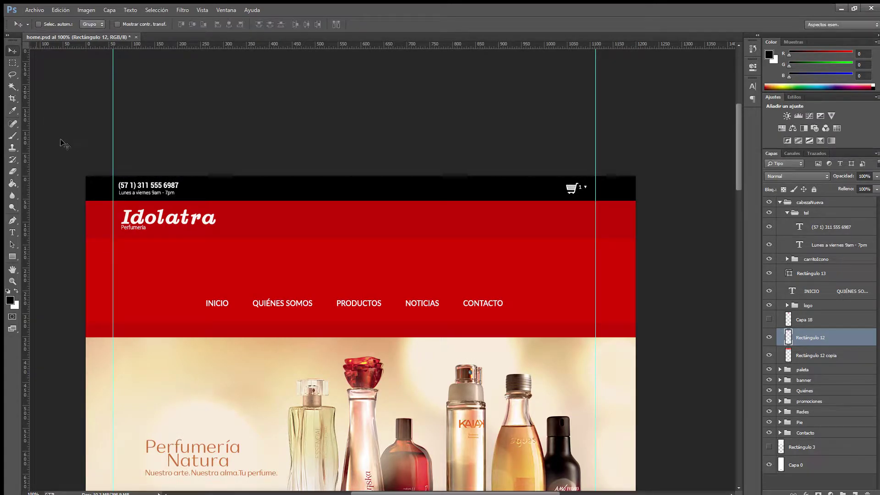
# At 200% zoom, select the phone number and opening-hours layers and add a vertical guide.
pyautogui.hotkey('ctrl', '+')
pyautogui.moveTo(103, 218); pyautogui.dragTo(383, 253)
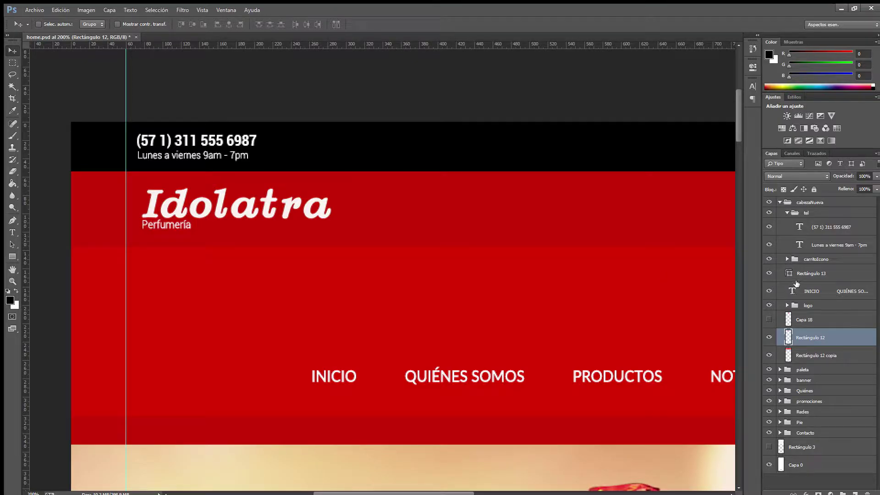
pyautogui.click(809, 226)
pyautogui.keyDown('shift'); pyautogui.click(821, 248); pyautogui.keyUp('shift')
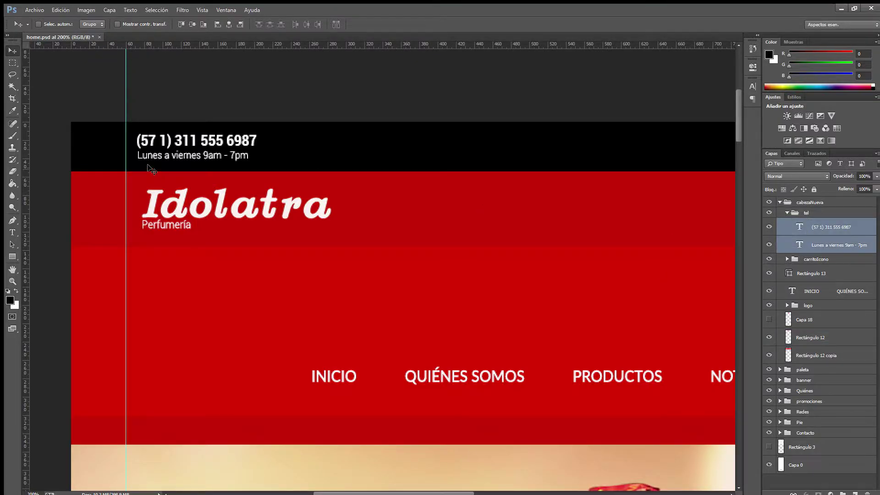
pyautogui.moveTo(156, 157); pyautogui.dragTo(165, 156)
pyautogui.moveTo(25, 186); pyautogui.dragTo(141, 206)
# Nudge the phone and hours texts onto the guide, remove extra guides, and return to 100%.
pyautogui.press('Left')
pyautogui.press('Left')
pyautogui.press('Left')
pyautogui.press('Left')
pyautogui.press('Left')
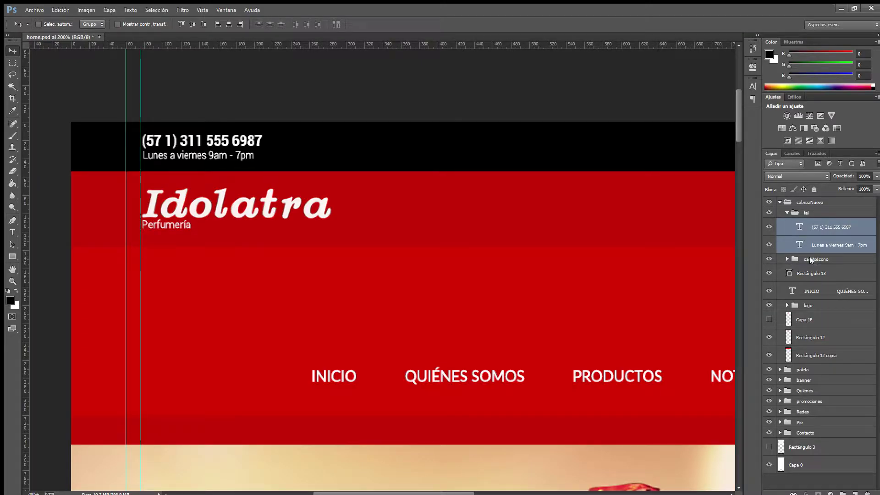
pyautogui.press('Left')
pyautogui.press('Right')
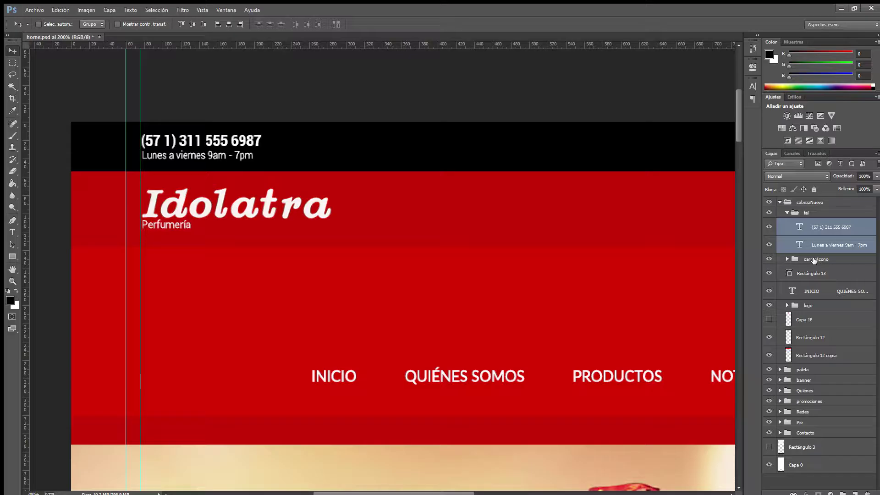
pyautogui.press('Left')
pyautogui.press('Right')
pyautogui.moveTo(25, 98); pyautogui.dragTo(135, 97)
pyautogui.hotkey('ctrl', 'alt', 'z')
pyautogui.hotkey('ctrl', 'alt', 'z')
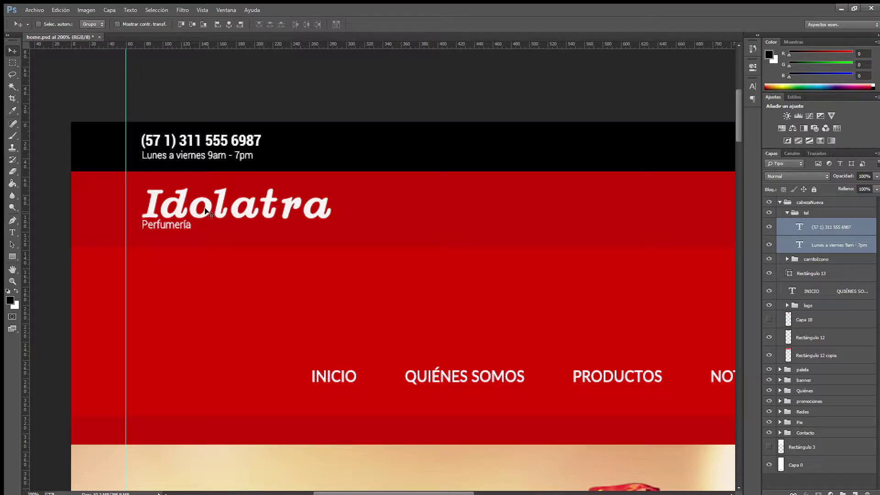
pyautogui.hotkey('ctrl', '-')
pyautogui.moveTo(550, 277); pyautogui.dragTo(390, 260)
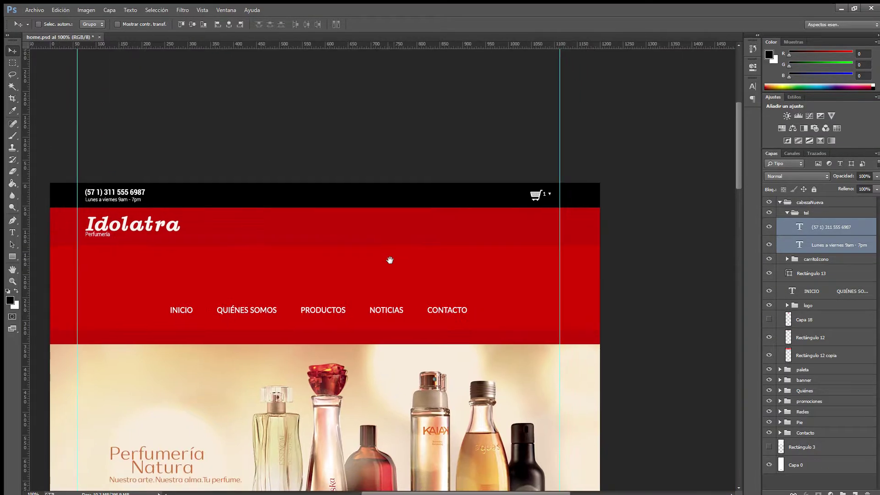
# Move the navigation menu text up into the red bar beside the logo.
pyautogui.click(838, 297)
pyautogui.moveTo(431, 310); pyautogui.dragTo(512, 225)
pyautogui.press('t')
pyautogui.click(507, 228)
pyautogui.hotkey('ctrl', 'a')
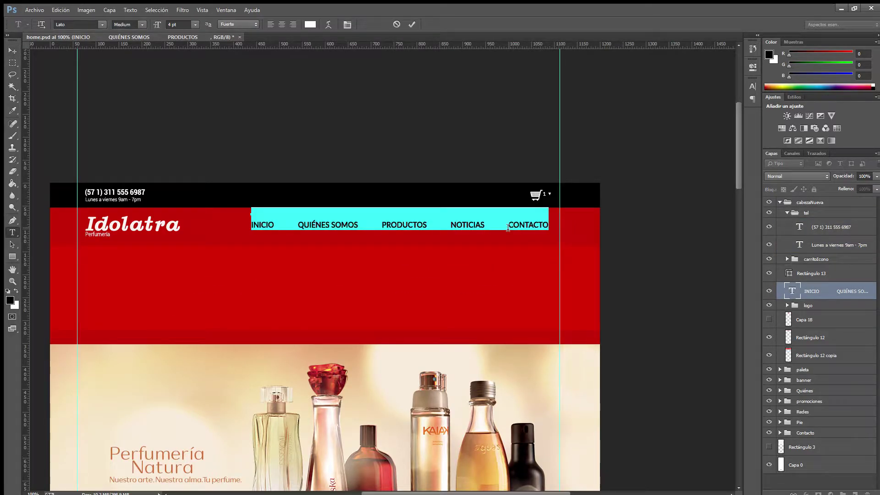
pyautogui.hotkey('ctrl', 'Return')
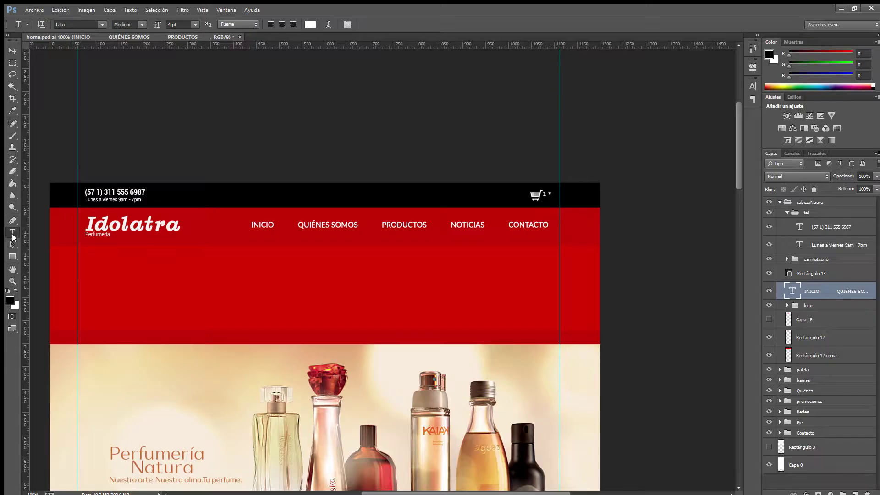
# Select the whole INICIO–CONTACTO menu line and set its font size to 3.5 pt.
pyautogui.click(340, 229)
pyautogui.hotkey('ctrl', 'a')
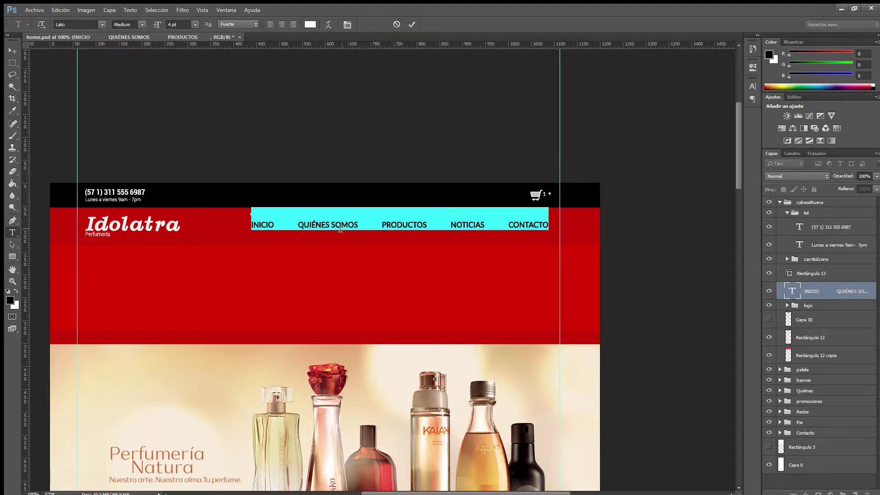
pyautogui.click(340, 229)
pyautogui.doubleClick(334, 226)
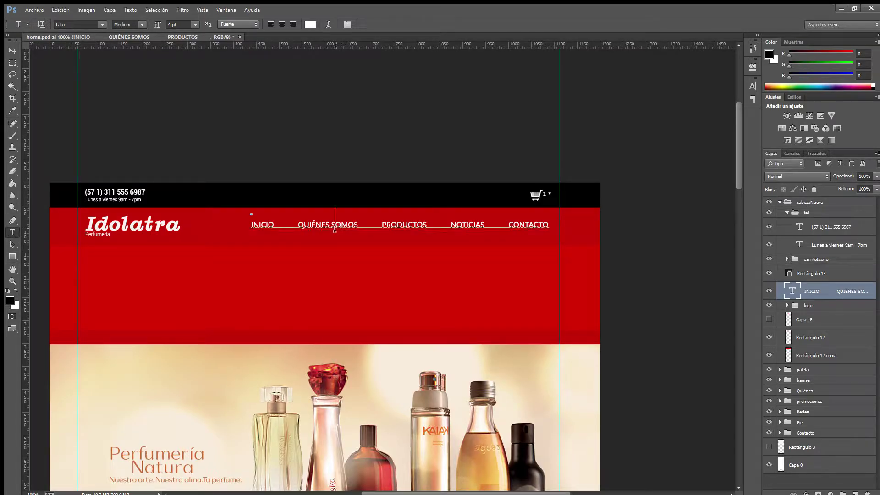
pyautogui.tripleClick(323, 227)
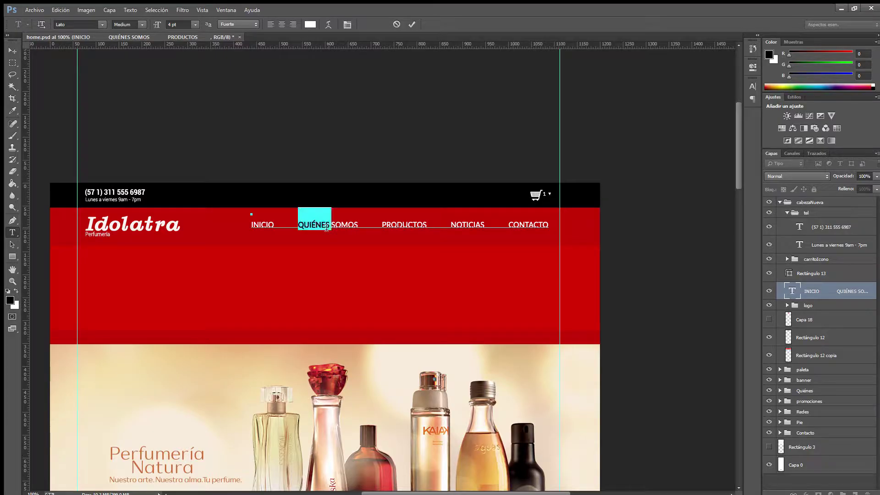
pyautogui.click(175, 24)
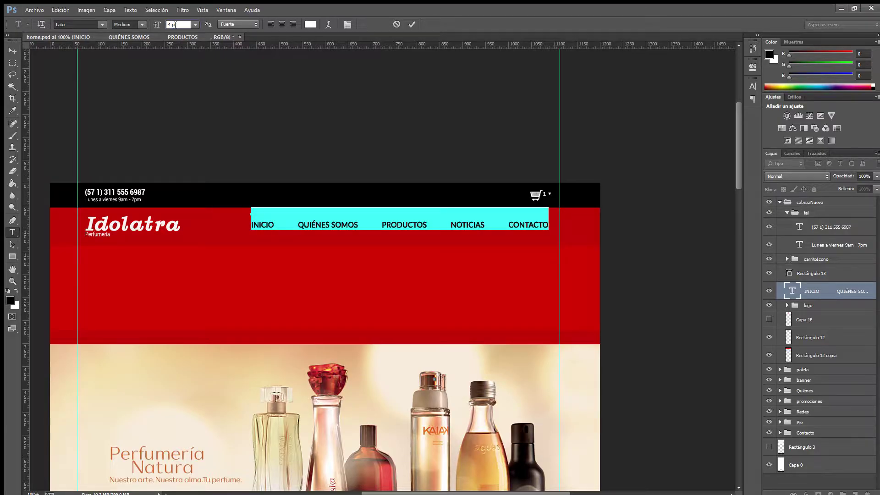
pyautogui.hotkey('shift', 'Down')
pyautogui.hotkey('shift', 'Up')
pyautogui.write('3')
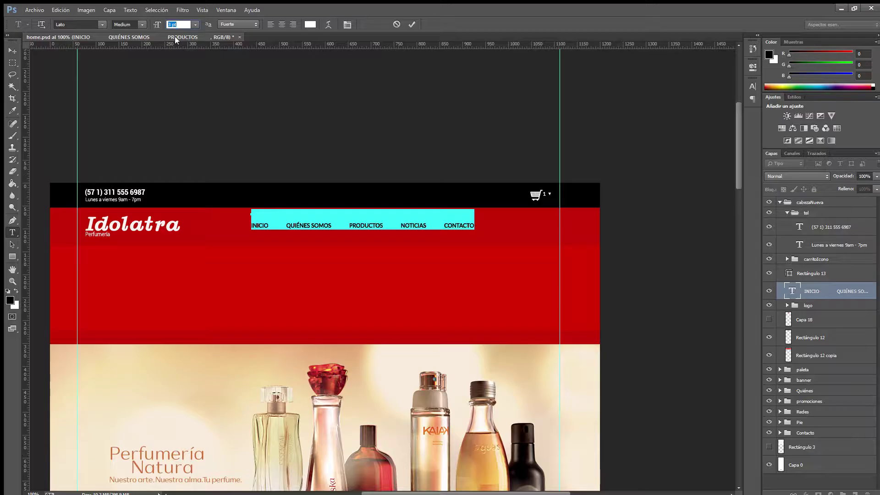
pyautogui.write('.5')
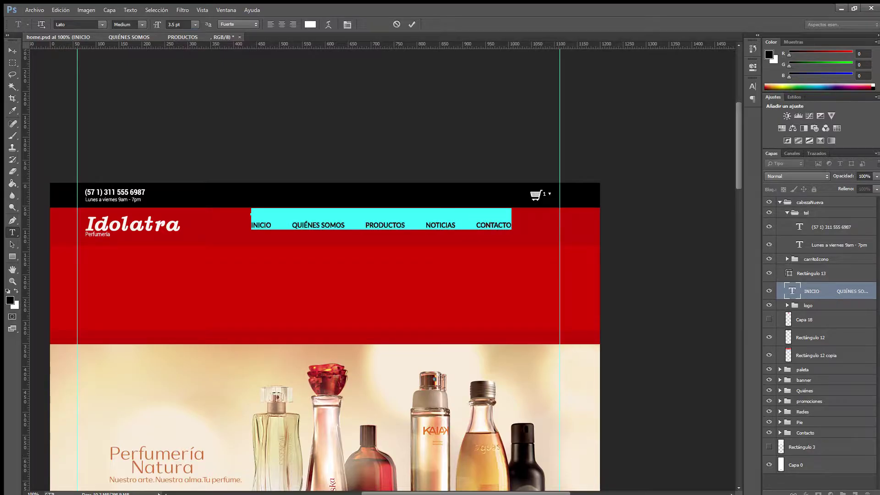
pyautogui.click(12, 50)
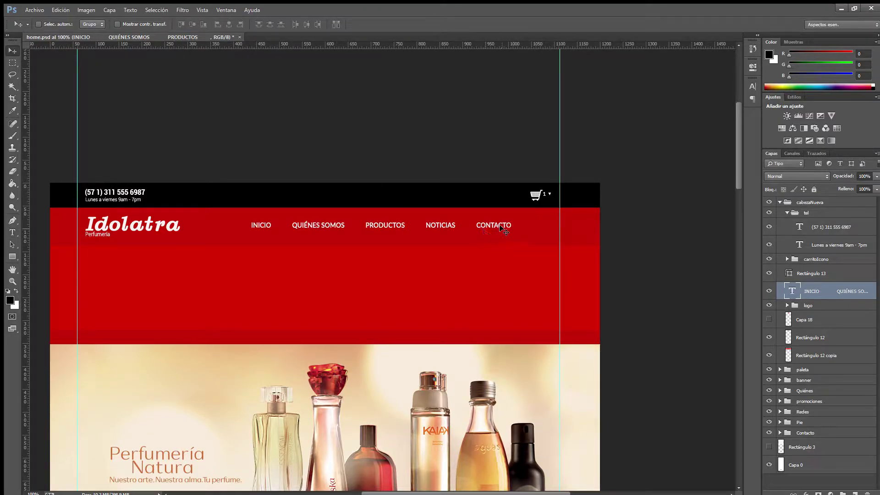
# At 200% zoom, line up the navigation menu's right end with a new vertical guide.
pyautogui.moveTo(504, 223); pyautogui.dragTo(230, 242)
pyautogui.hotkey('ctrl', '+')
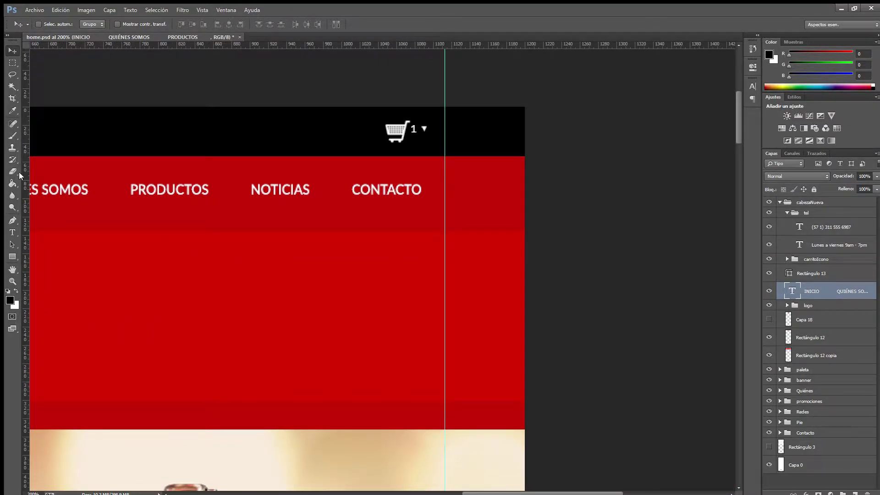
pyautogui.moveTo(20, 177); pyautogui.dragTo(428, 176)
pyautogui.press('Right')
pyautogui.press('Right')
pyautogui.press('Right')
pyautogui.press('Right')
pyautogui.press('Right')
pyautogui.press('Right')
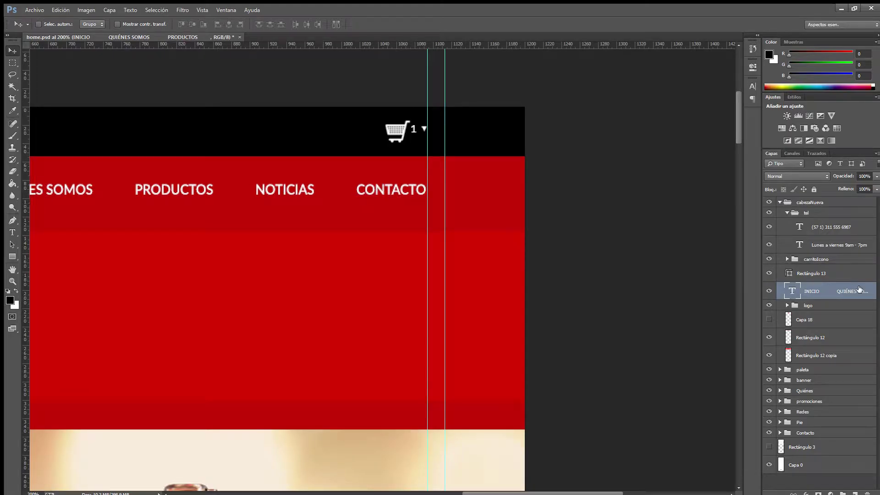
pyautogui.moveTo(426, 102); pyautogui.dragTo(275, 117)
pyautogui.hotkey('ctrl', 'z')
pyautogui.hotkey('ctrl', 'z')
pyautogui.press('Right')
pyautogui.press('Right')
pyautogui.press('Right')
pyautogui.press('Right')
pyautogui.press('Right')
pyautogui.press('Right')
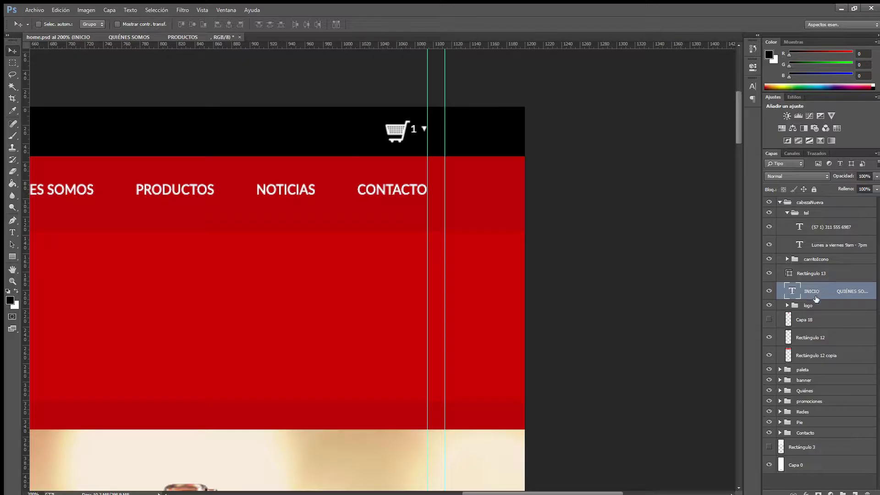
# Centre the menu text vertically on Rectángulo 12, then delete the Rectángulo 12 copia layer.
pyautogui.click(769, 356)
pyautogui.click(769, 356)
pyautogui.click(822, 338)
pyautogui.keyDown('ctrl'); pyautogui.click(832, 292); pyautogui.keyUp('ctrl')
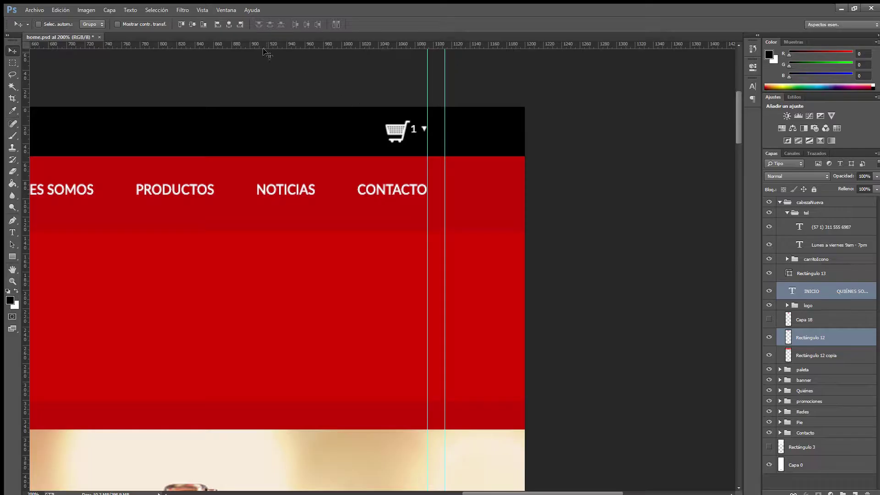
pyautogui.click(188, 23)
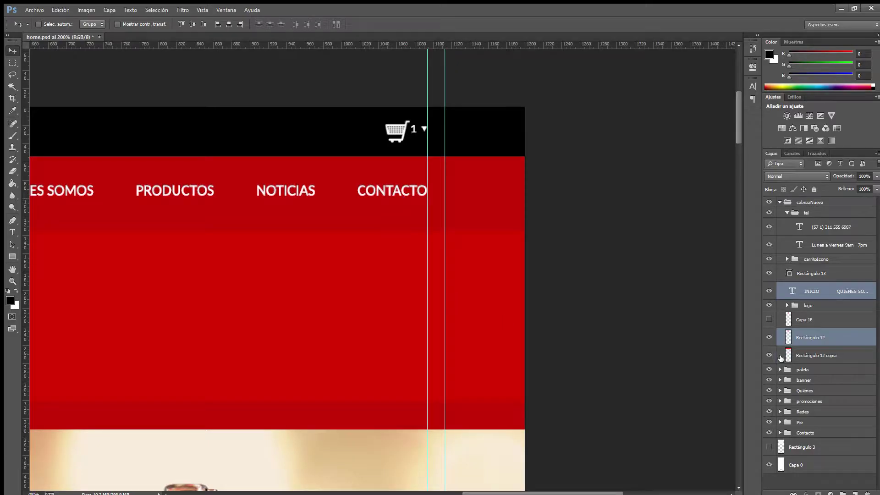
pyautogui.click(807, 357)
pyautogui.press('Delete')
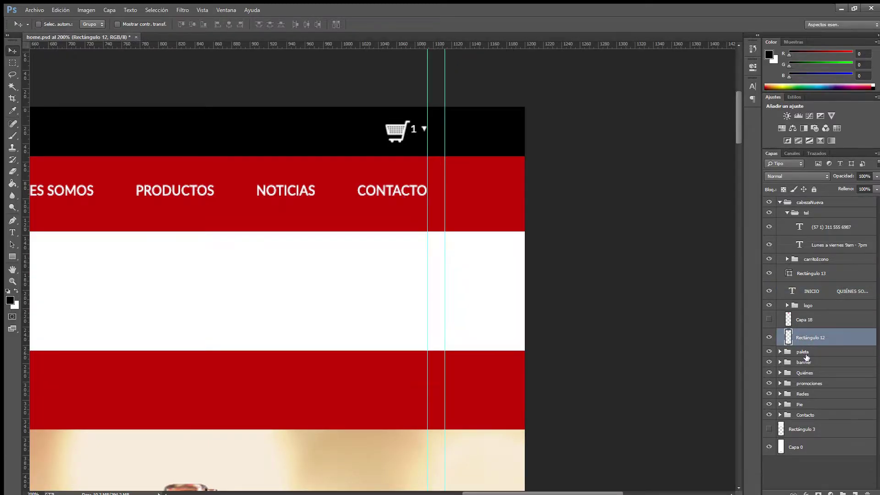
# Check the banner and header groups by briefly hiding and showing each.
pyautogui.hotkey('ctrl', '-')
pyautogui.hotkey('ctrl', '-')
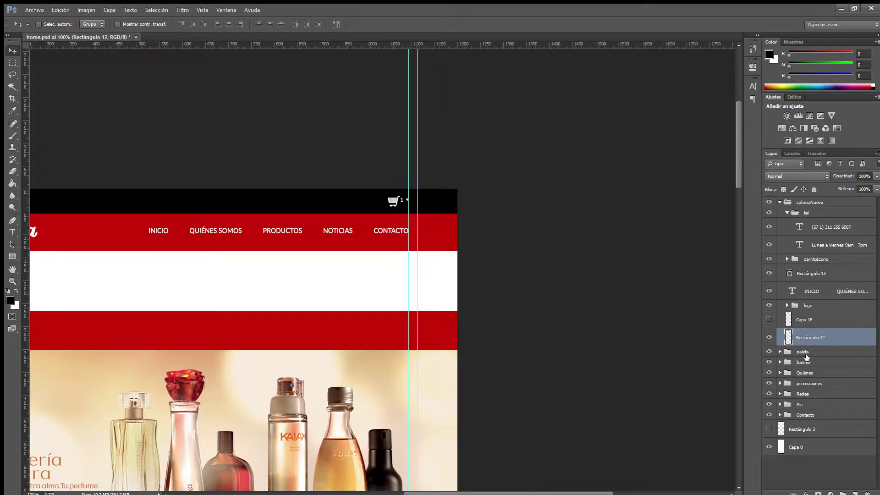
pyautogui.moveTo(289, 265); pyautogui.dragTo(376, 265)
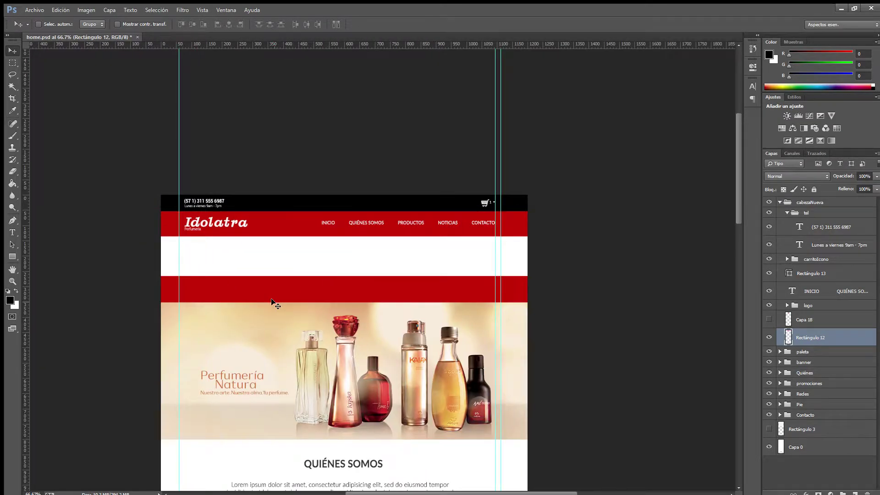
pyautogui.hotkey('ctrl', '+')
pyautogui.click(769, 362)
pyautogui.click(769, 362)
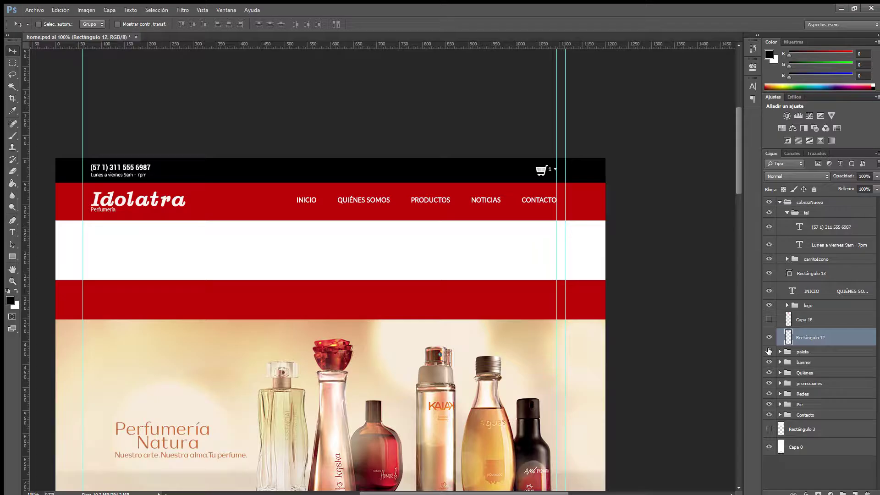
pyautogui.click(769, 202)
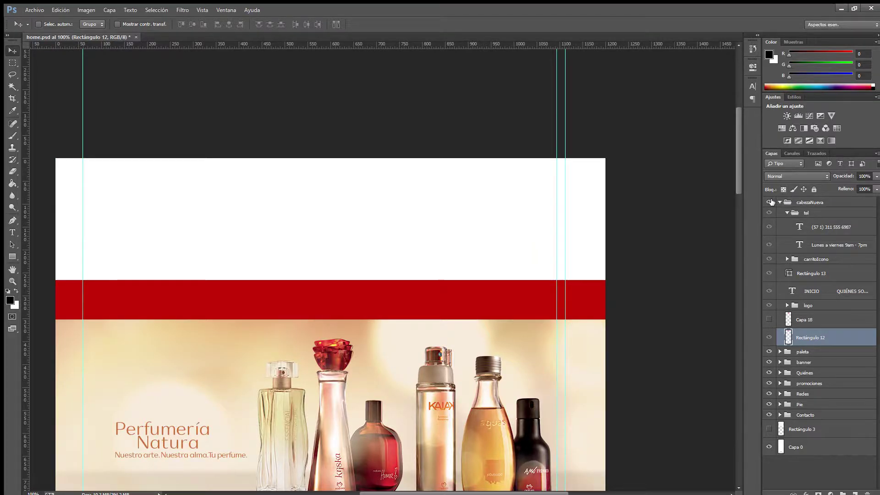
pyautogui.click(769, 203)
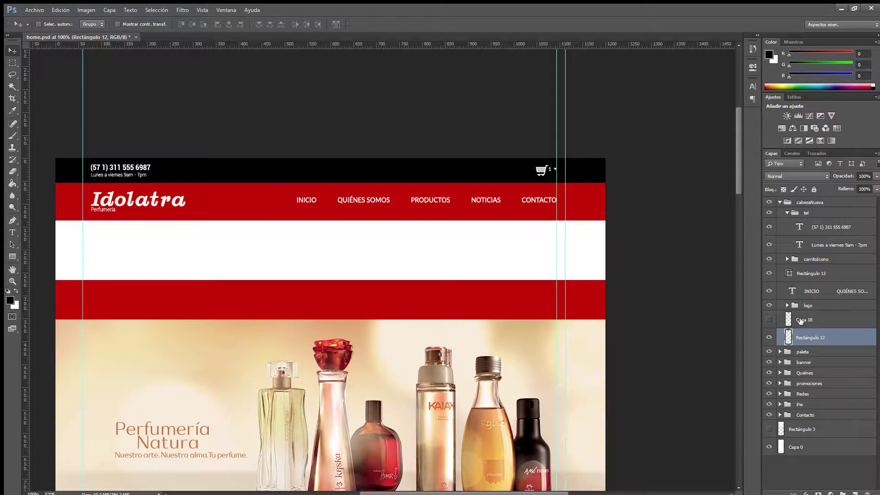
# Drag the banner group up until it sits directly beneath the red nav bar.
pyautogui.click(804, 363)
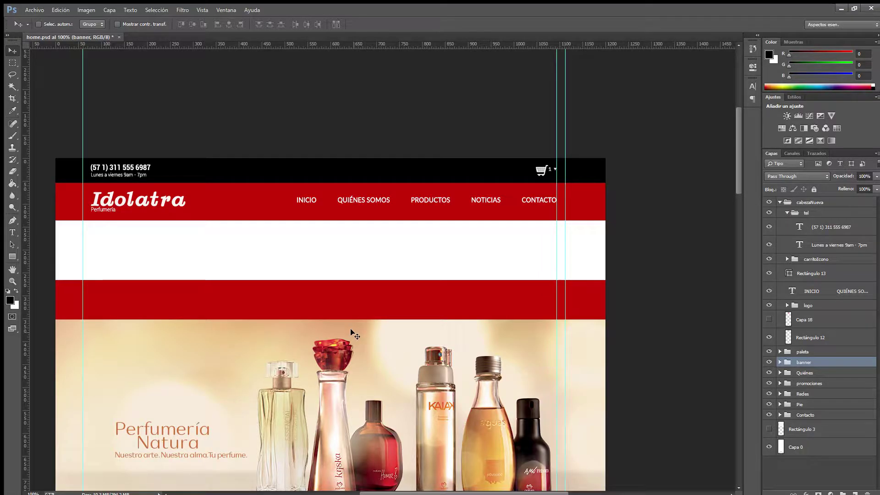
pyautogui.moveTo(351, 327); pyautogui.dragTo(359, 230)
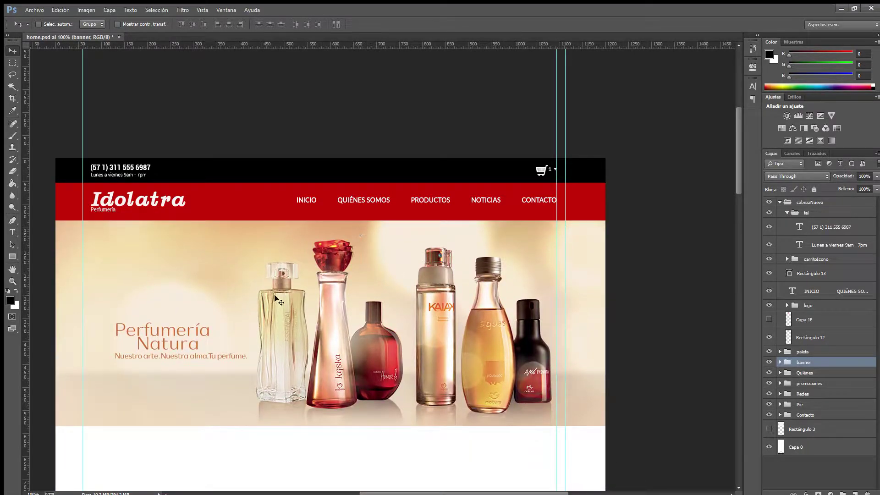
pyautogui.hotkey('ctrl', '+')
pyautogui.hotkey('ctrl', '+')
pyautogui.hotkey('ctrl', '-')
pyautogui.hotkey('ctrl', '-')
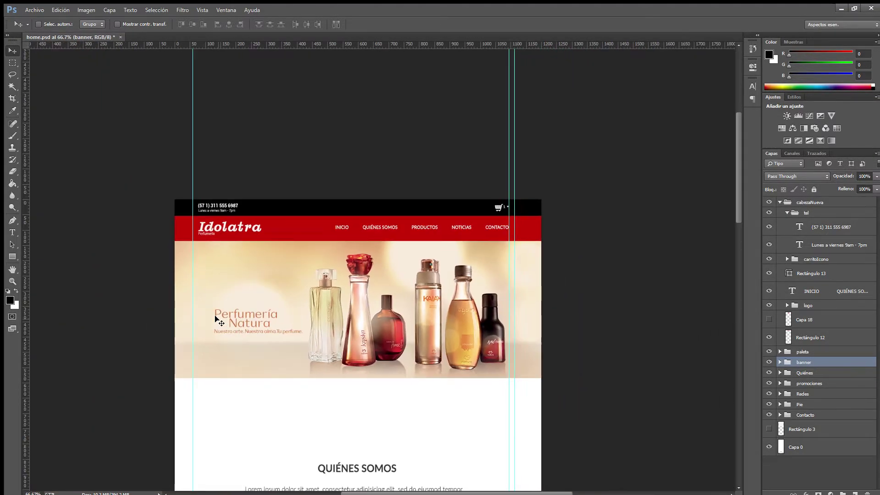
pyautogui.hotkey('ctrl', '+')
pyautogui.hotkey('ctrl', '+')
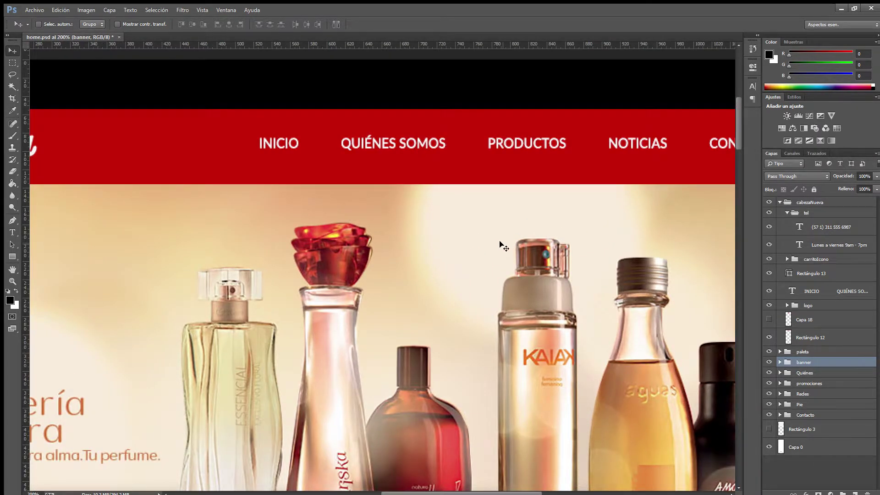
pyautogui.hotkey('ctrl', '-')
# Pull Rectángulo 12's top edge down to Y 95 px, meeting the black phone bar.
pyautogui.click(800, 339)
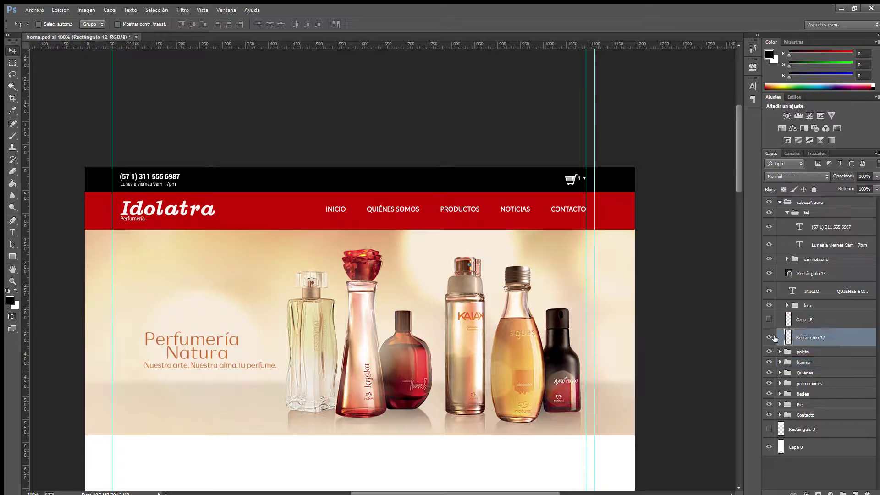
pyautogui.keyDown('ctrl'); pyautogui.click(787, 338); pyautogui.keyUp('ctrl')
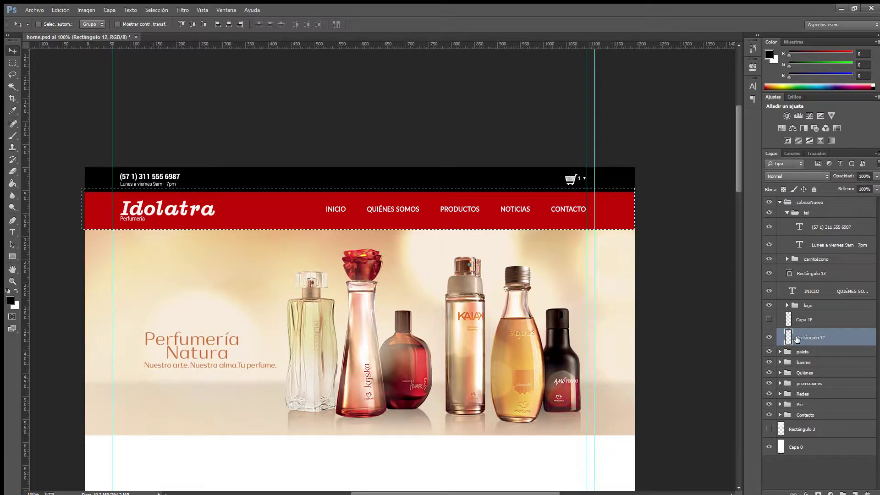
pyautogui.hotkey('ctrl', 'd')
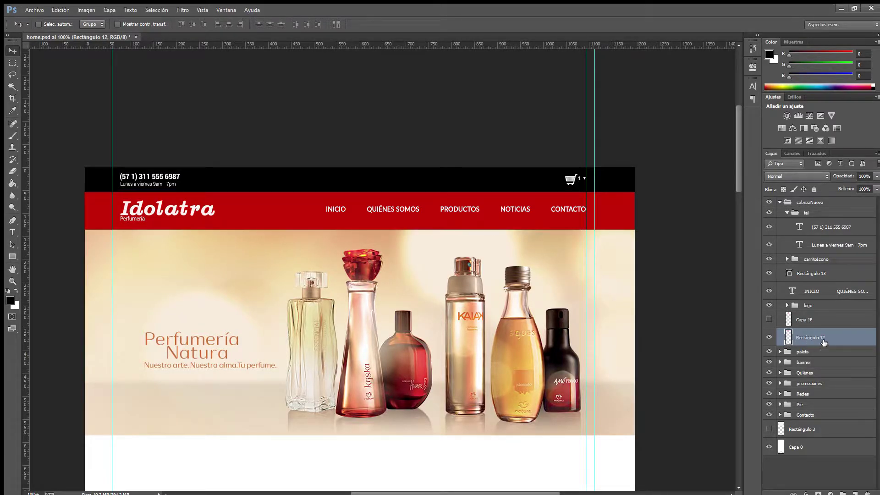
pyautogui.press('m')
pyautogui.hotkey('ctrl', 't')
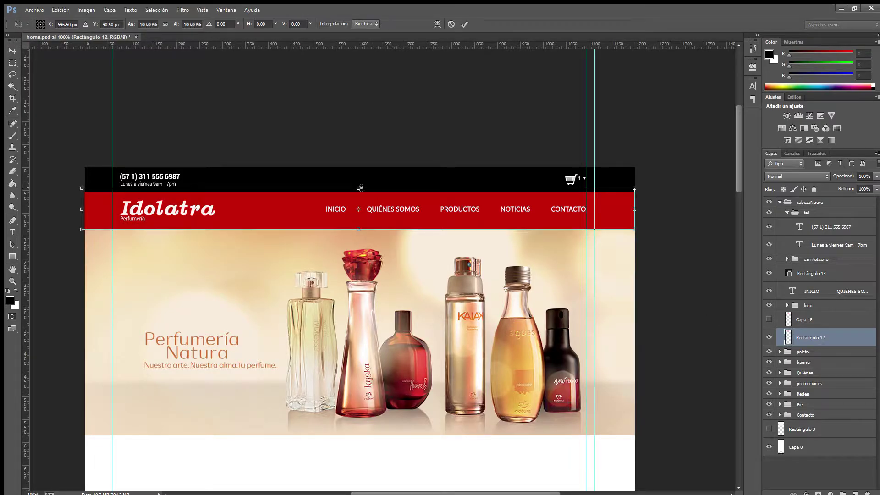
pyautogui.moveTo(358, 188); pyautogui.dragTo(359, 193)
pyautogui.press('Return')
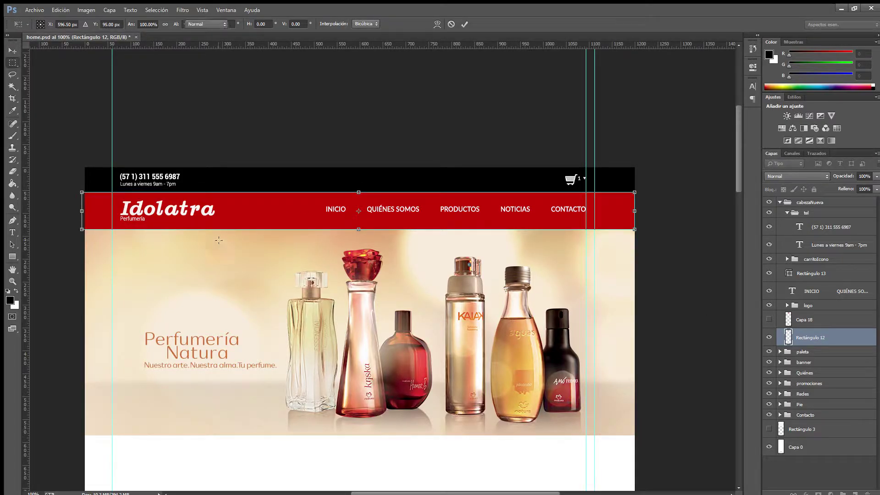
pyautogui.click(12, 51)
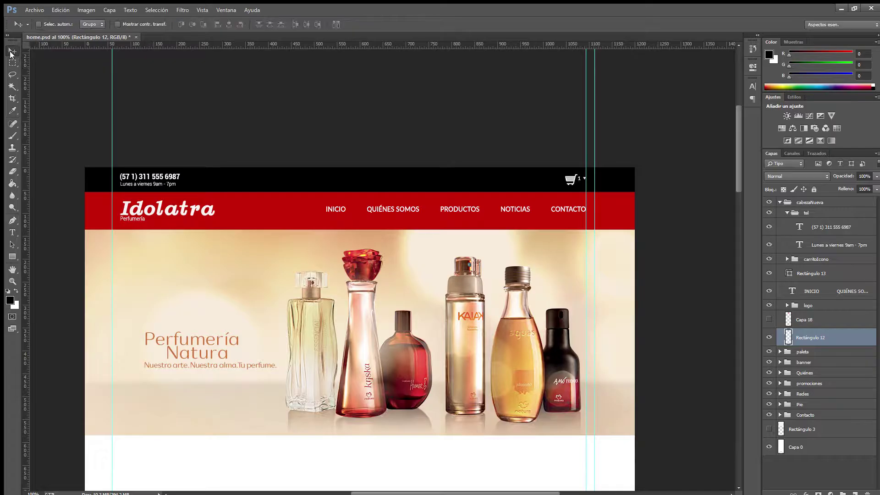
pyautogui.keyDown('ctrl'); pyautogui.click(815, 291); pyautogui.keyUp('ctrl')
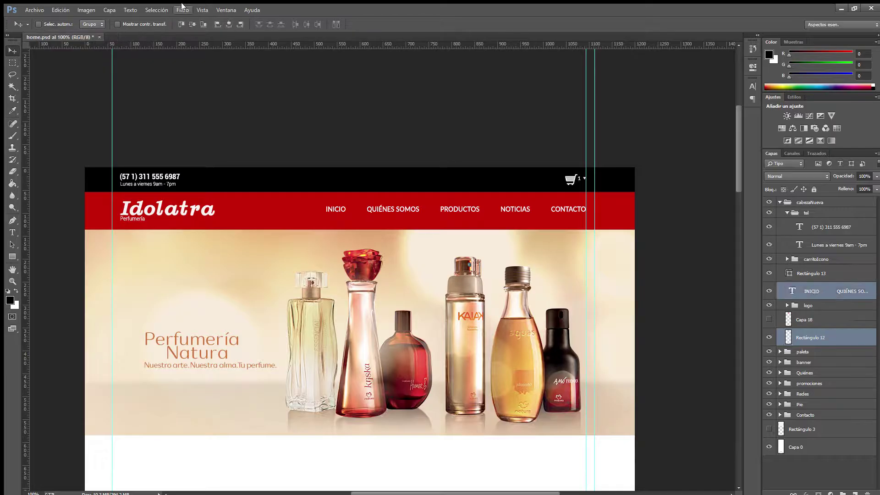
# Centre the menu vertically in the red bar, remove the extra guide, and shrink the logo to about 77%.
pyautogui.click(193, 24)
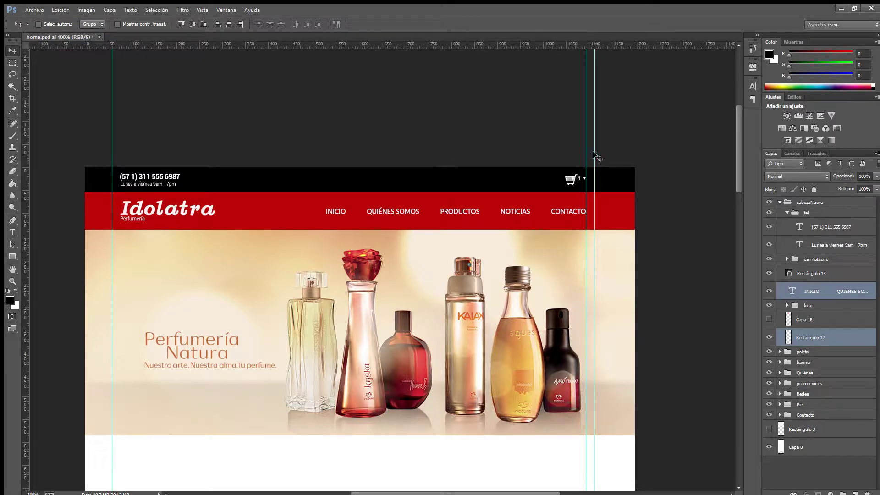
pyautogui.moveTo(586, 150); pyautogui.dragTo(586, 44)
pyautogui.click(808, 305)
pyautogui.press('m')
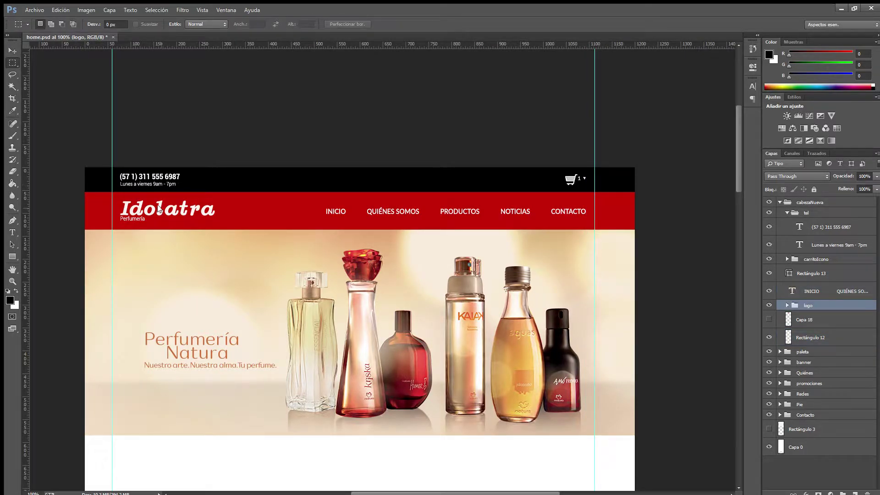
pyautogui.hotkey('ctrl', 't')
pyautogui.moveTo(215, 222); pyautogui.dragTo(190, 218)
pyautogui.press('Return')
pyautogui.press('v')
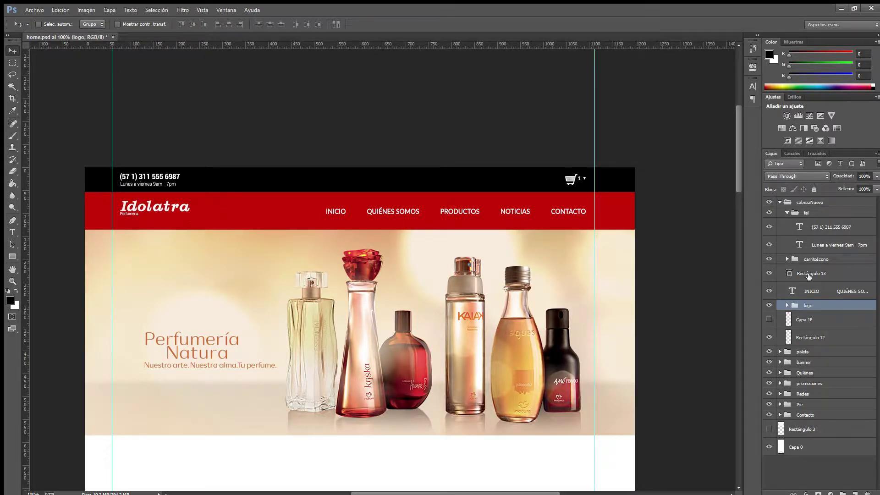
# Centre the logo vertically on Rectángulo 12 and set the menu text to 3.1 pt.
pyautogui.keyDown('ctrl'); pyautogui.click(809, 337); pyautogui.keyUp('ctrl')
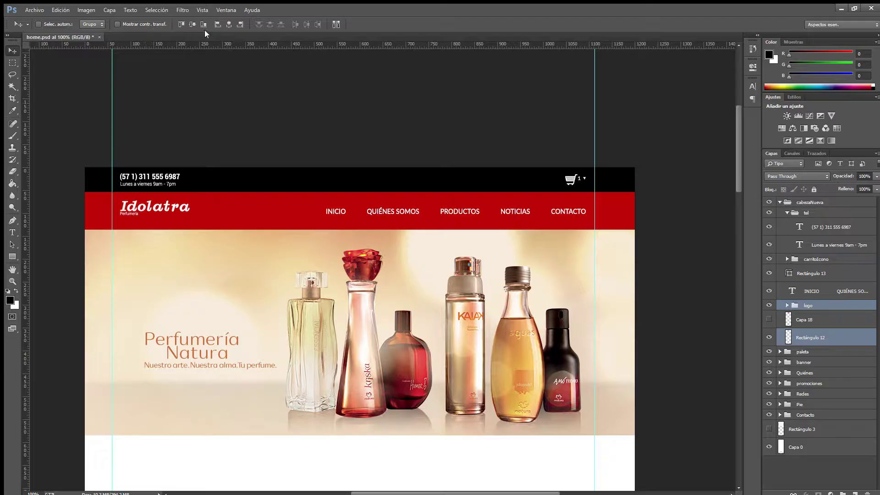
pyautogui.click(191, 24)
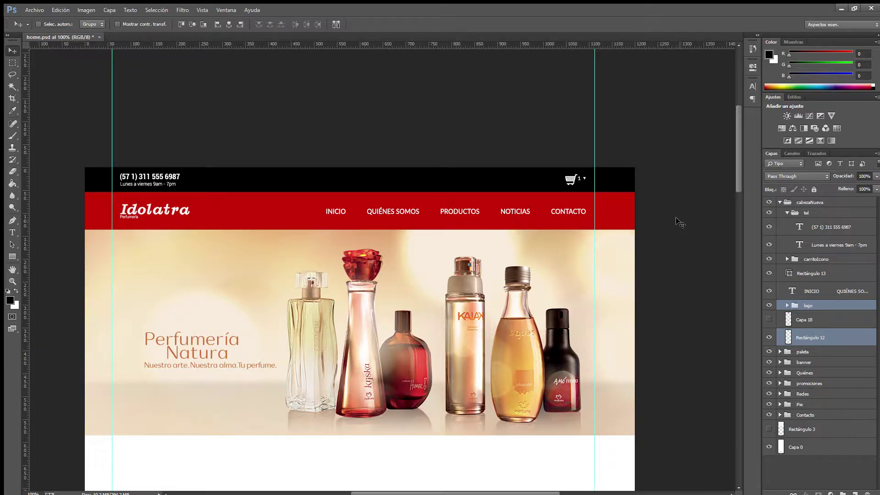
pyautogui.press('t')
pyautogui.hotkey('ctrl', '+')
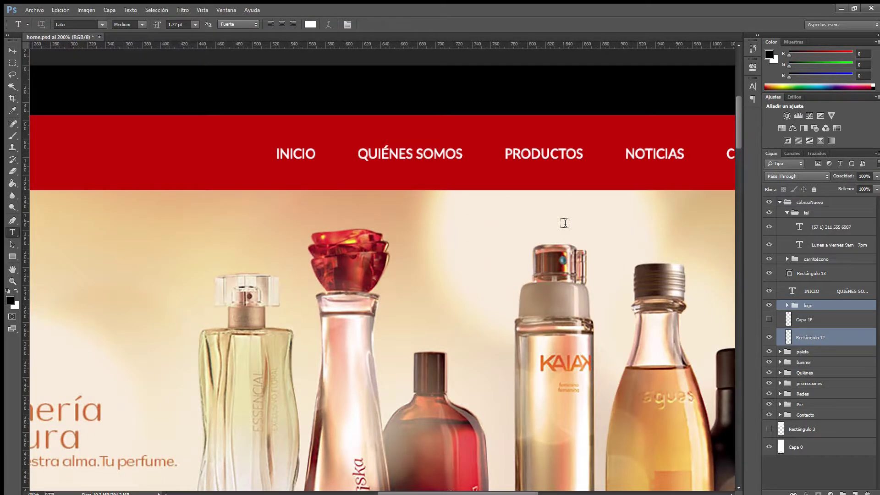
pyautogui.click(461, 157)
pyautogui.hotkey('ctrl', 'a')
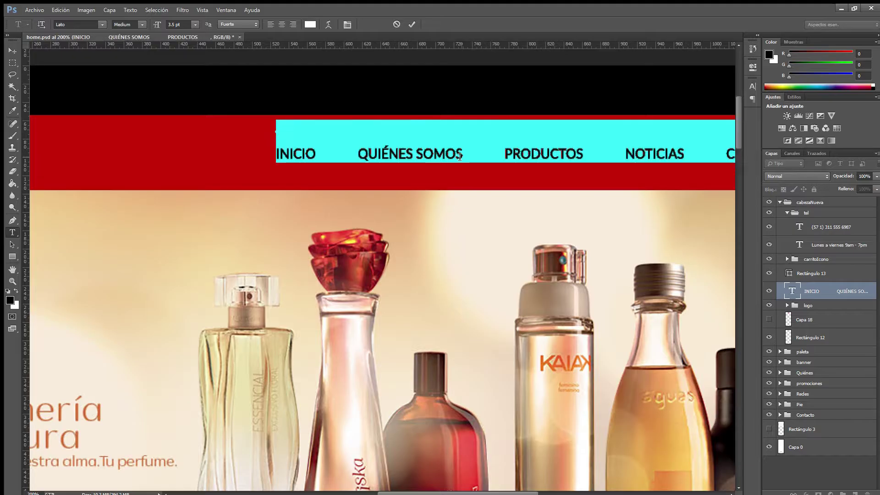
pyautogui.click(176, 25)
pyautogui.write('3.2')
pyautogui.press('Return')
pyautogui.write('3.1')
pyautogui.press('Return')
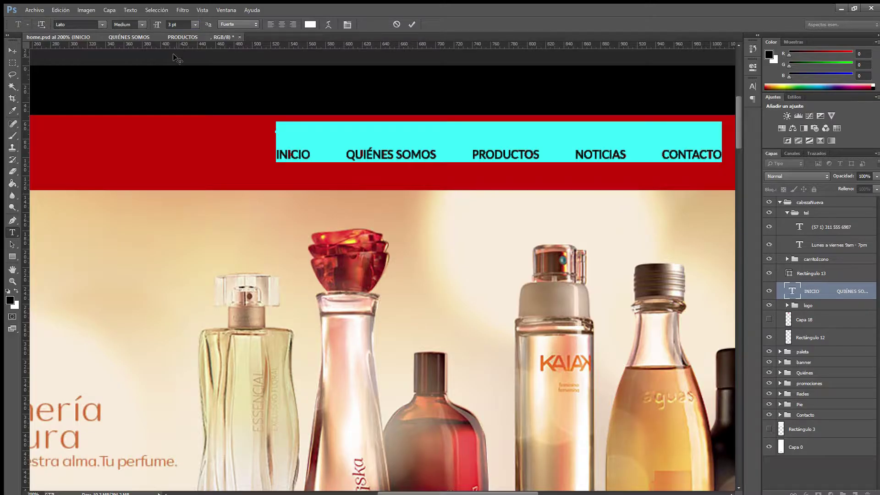
# Align the menu in the red bar, shift it about 78 px right, save, and raise the banner 25 px.
pyautogui.click(12, 51)
pyautogui.hotkey('ctrl', '-')
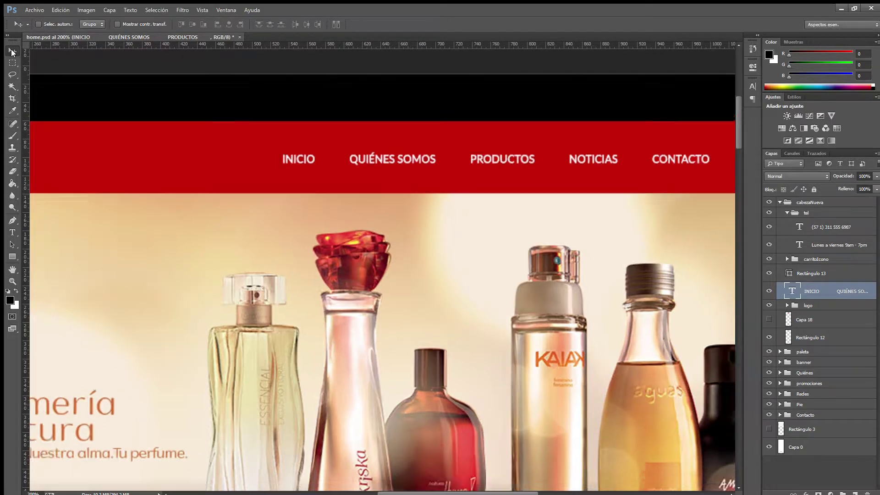
pyautogui.keyDown('ctrl'); pyautogui.click(824, 337); pyautogui.keyUp('ctrl')
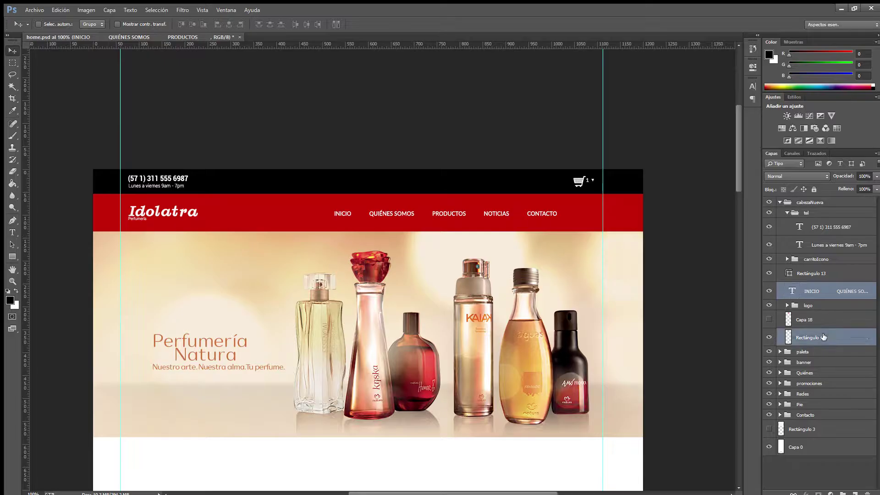
pyautogui.click(192, 24)
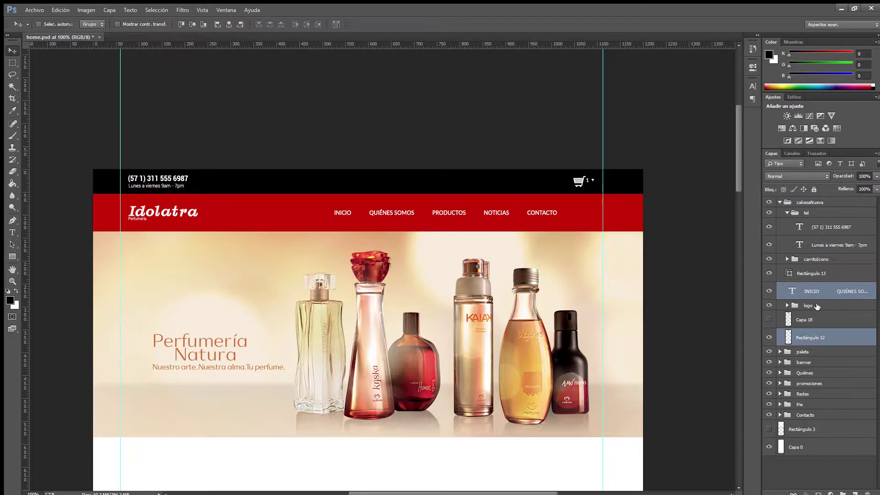
pyautogui.click(809, 291)
pyautogui.moveTo(555, 214); pyautogui.dragTo(590, 219)
pyautogui.hotkey('ctrl', 's')
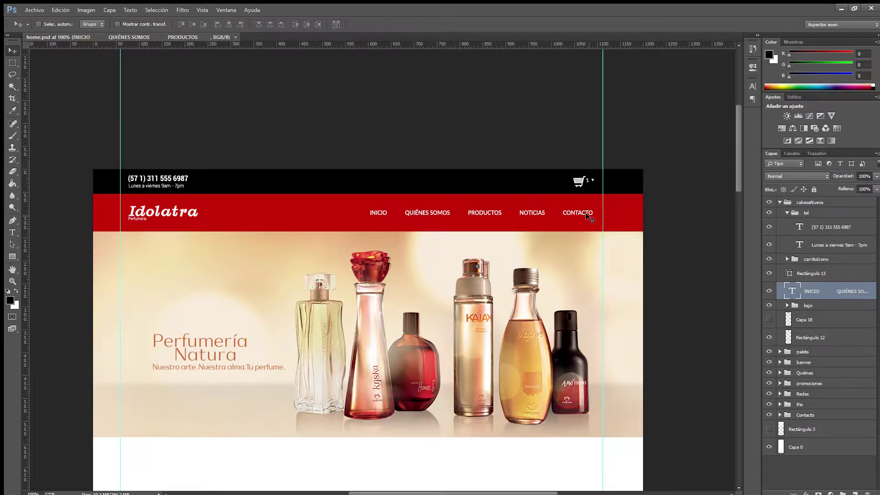
pyautogui.click(808, 363)
pyautogui.moveTo(499, 374); pyautogui.dragTo(498, 362)
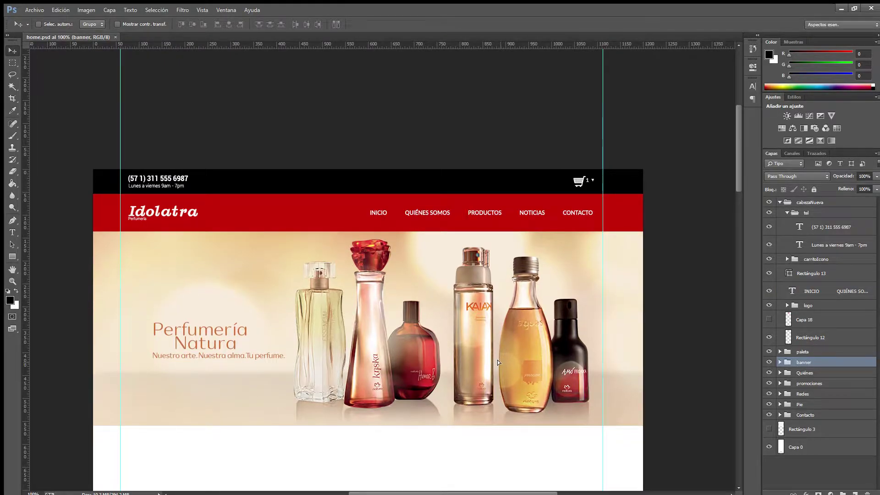
# Select the banner area, invert the selection, and delete the strip below it from Capa 2.
pyautogui.scroll(1, 498, 362)
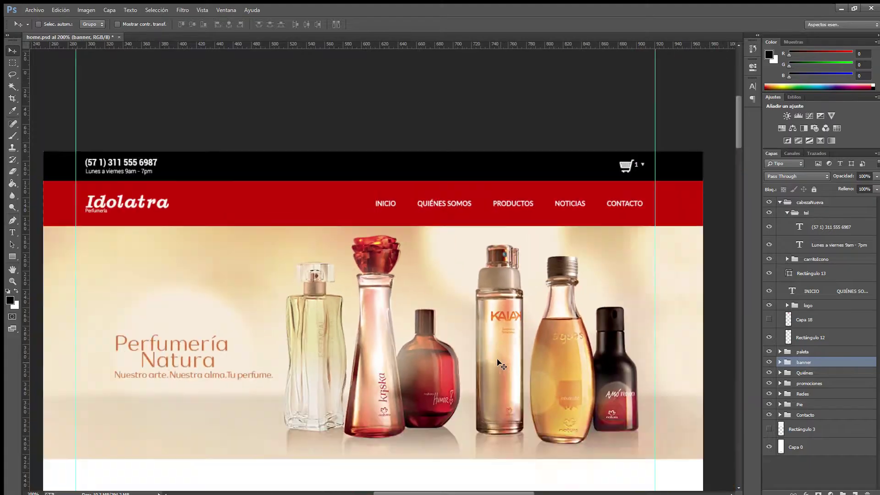
pyautogui.scroll(-2, 498, 362)
pyautogui.press('m')
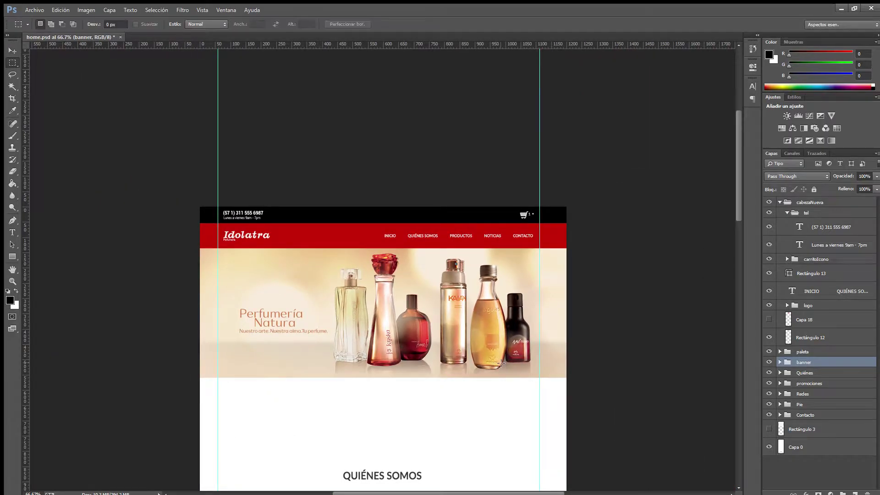
pyautogui.moveTo(579, 367); pyautogui.dragTo(259, 335)
pyautogui.click(260, 335)
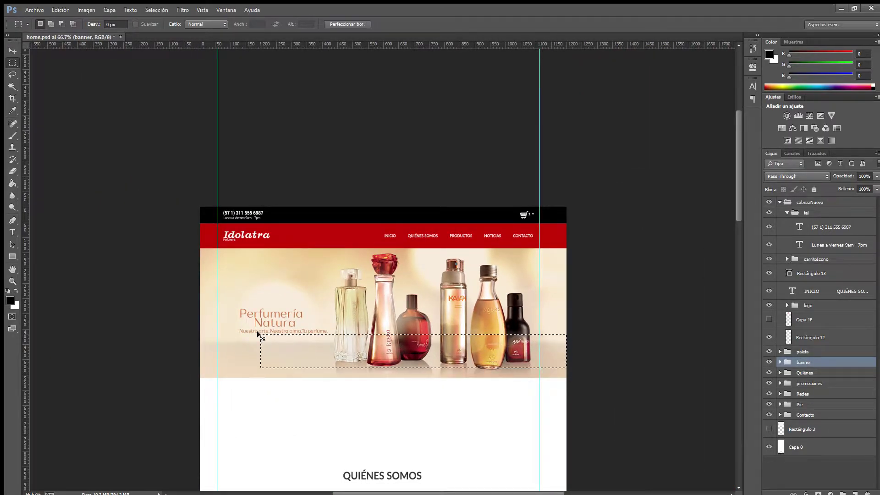
pyautogui.moveTo(218, 275); pyautogui.dragTo(577, 370)
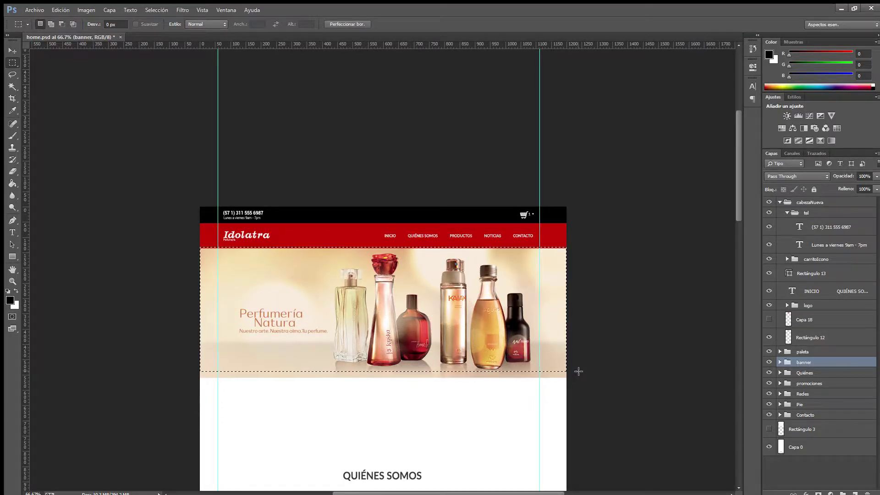
pyautogui.hotkey('ctrl', 'shift', 'i')
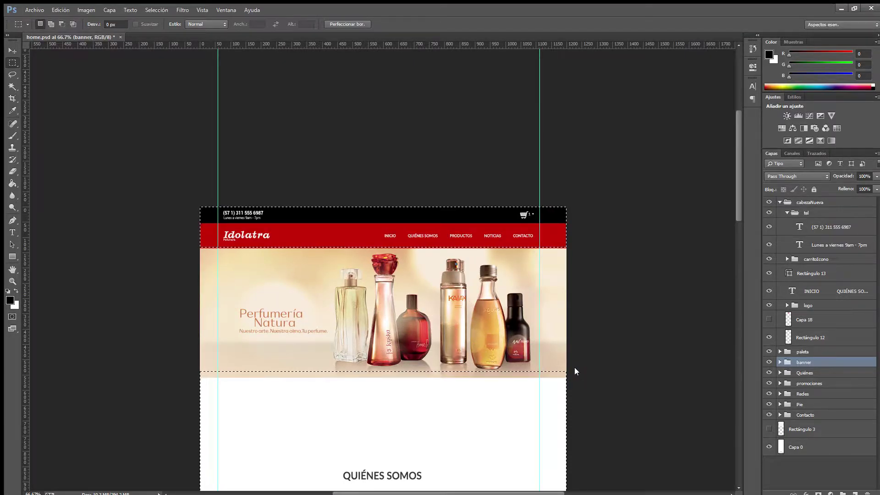
pyautogui.click(780, 362)
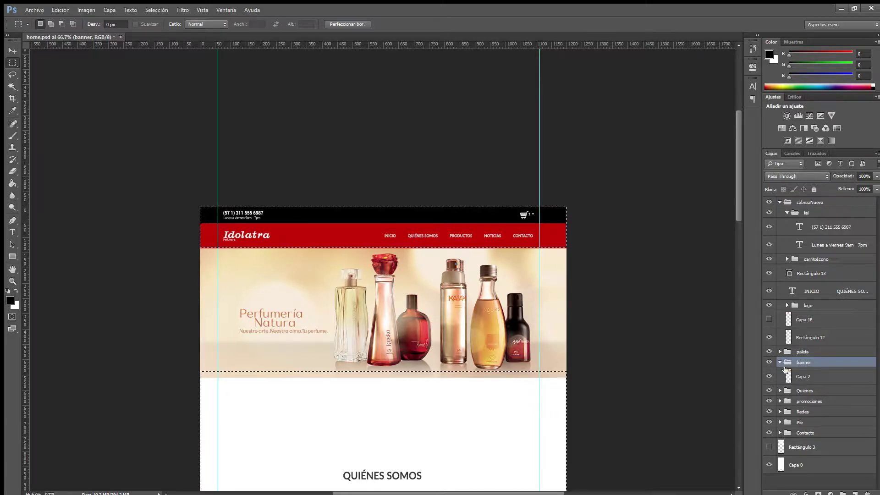
pyautogui.click(808, 379)
pyautogui.press('Delete')
pyautogui.hotkey('ctrl', 'd')
pyautogui.click(12, 50)
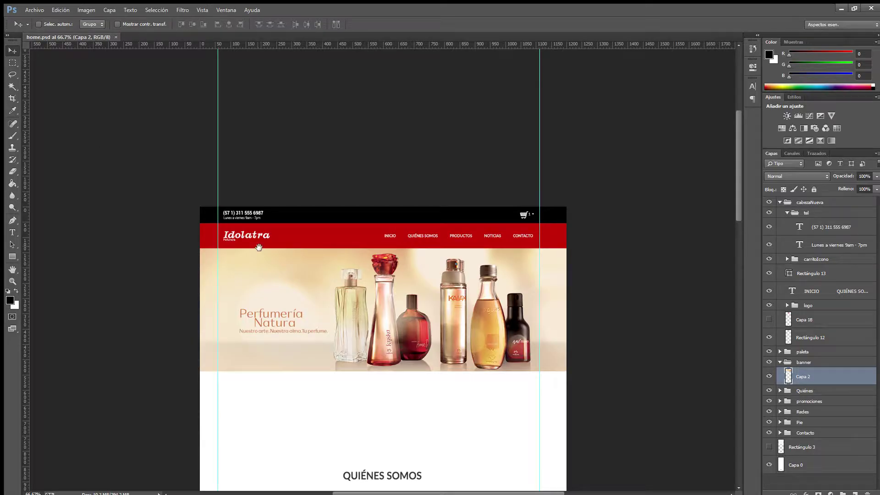
# Pan to review the content below the banner, then select the phone number and opening-hours layers.
pyautogui.moveTo(258, 247); pyautogui.dragTo(323, 228)
pyautogui.scroll(1, 323, 227)
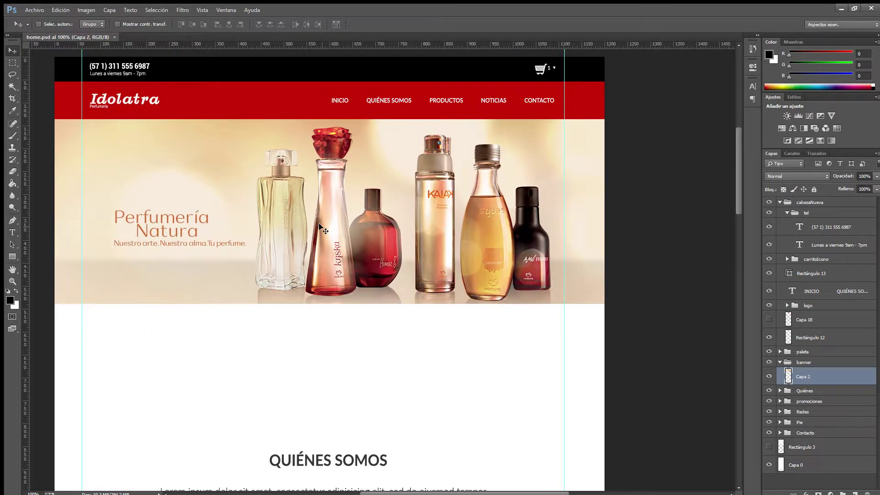
pyautogui.scroll(-1, 323, 229)
pyautogui.scroll(1, 371, 277)
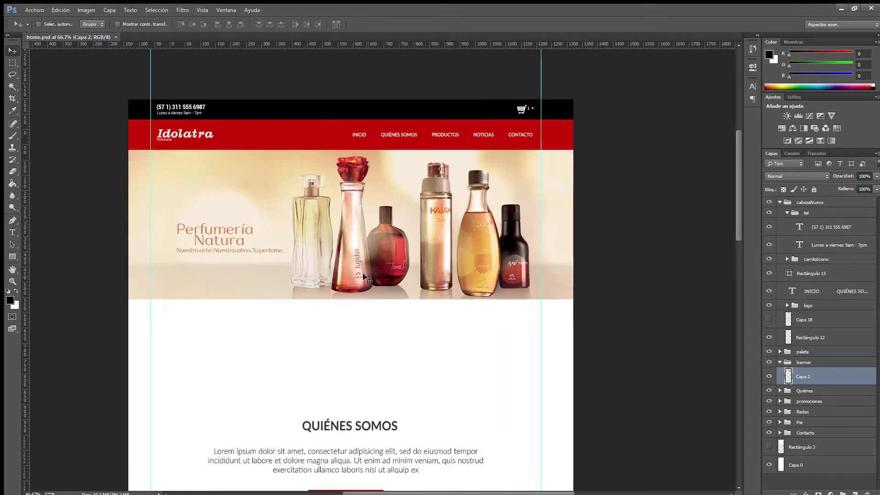
pyautogui.moveTo(311, 230); pyautogui.dragTo(324, 275)
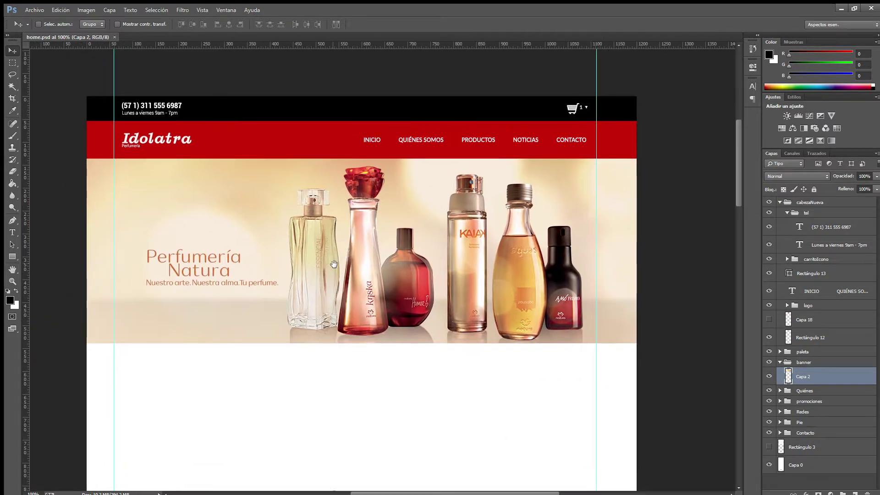
pyautogui.scroll(1, 330, 264)
pyautogui.scroll(-1, 330, 265)
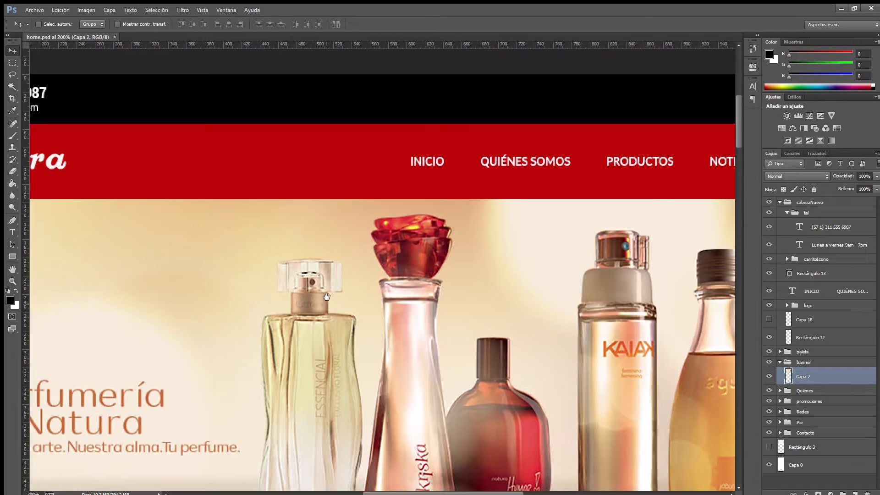
pyautogui.scroll(-1, 324, 296)
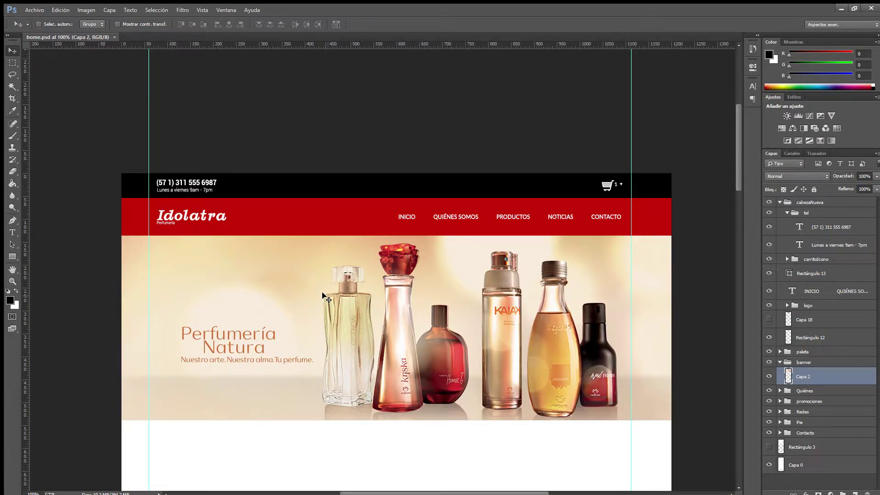
pyautogui.click(830, 226)
pyautogui.keyDown('shift'); pyautogui.click(822, 247); pyautogui.keyUp('shift')
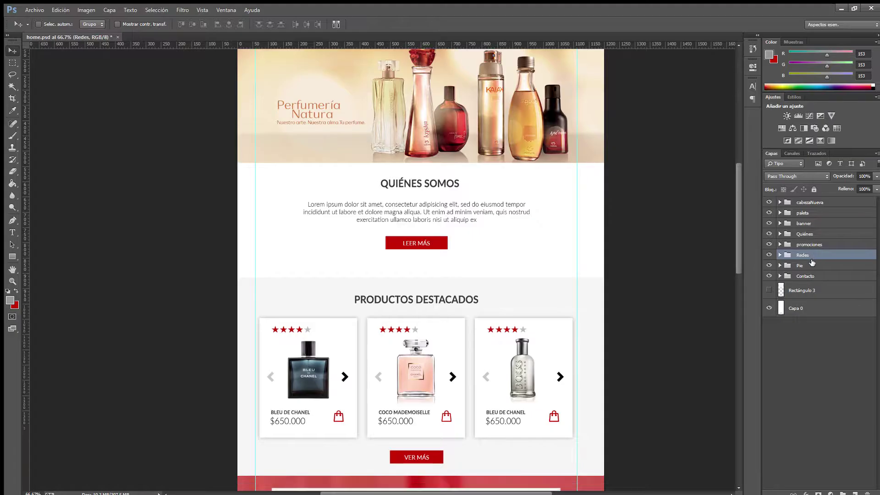
# Move the Pie footer group lower on the page and save the document.
pyautogui.scroll(-3, 420, 275)
pyautogui.click(800, 265)
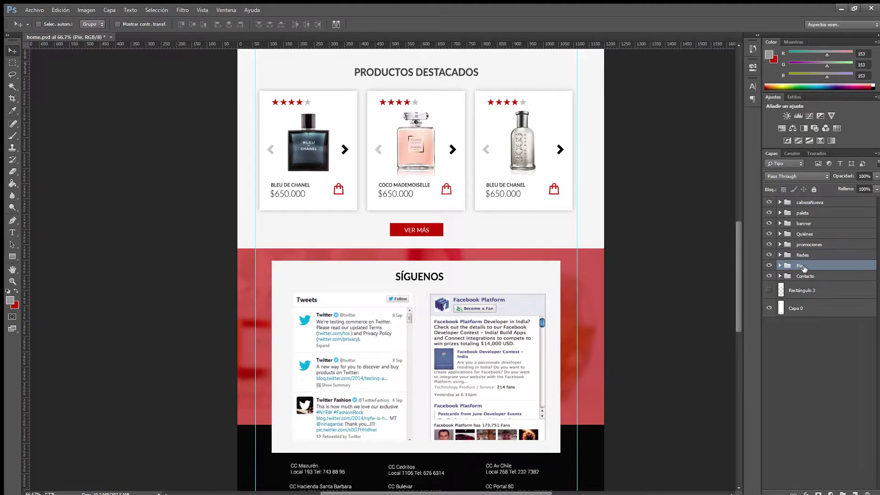
pyautogui.scroll(-1, 737, 277)
pyautogui.scroll(-4, 736, 273)
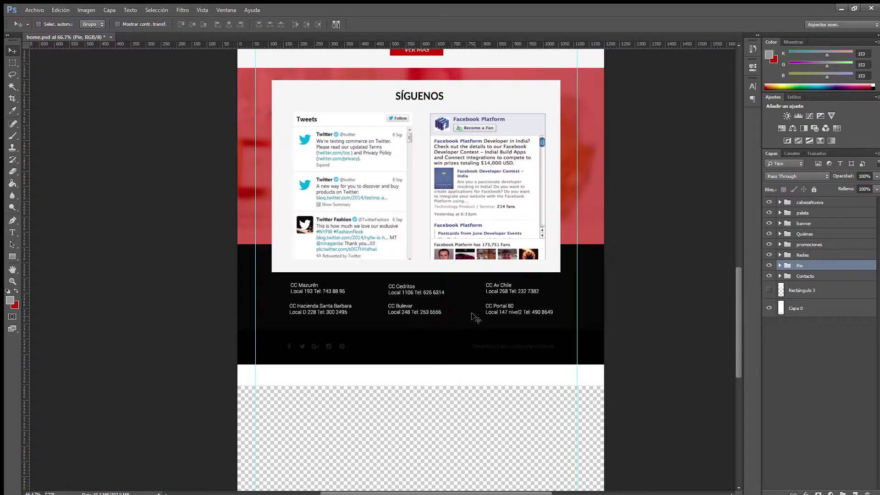
pyautogui.moveTo(476, 318); pyautogui.dragTo(472, 415)
pyautogui.scroll(-2, 485, 377)
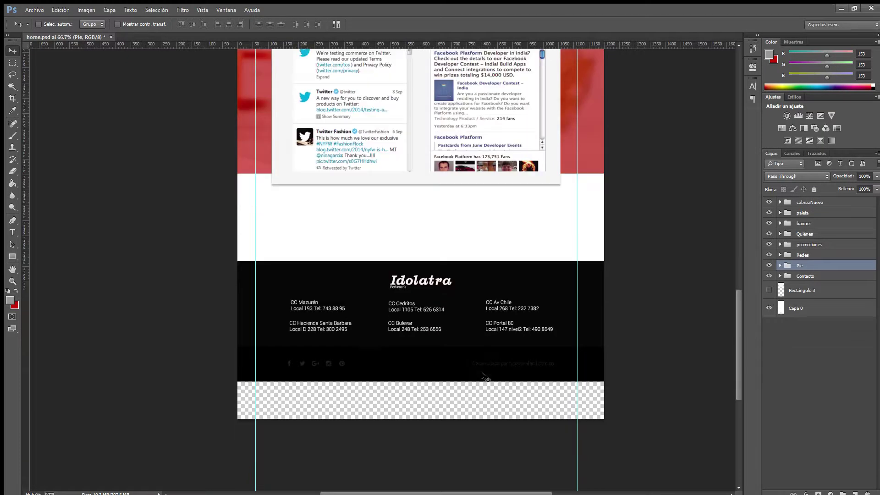
pyautogui.scroll(-1, 484, 377)
pyautogui.moveTo(464, 326); pyautogui.dragTo(463, 359)
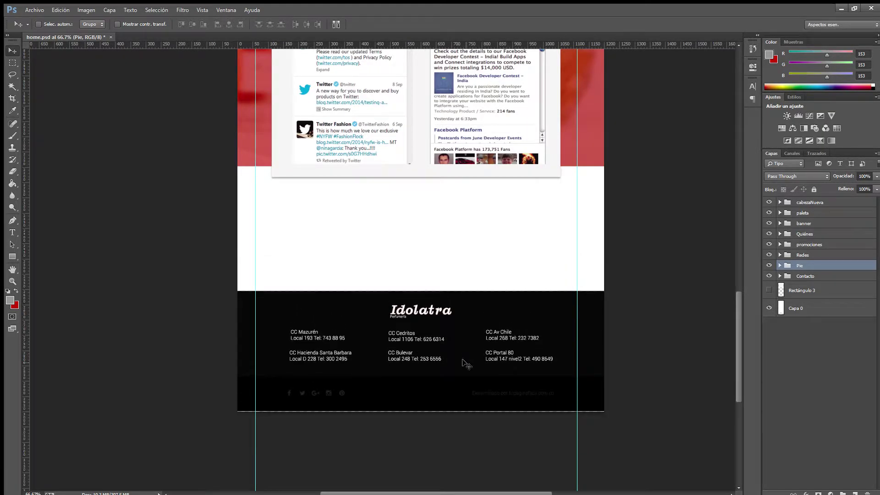
pyautogui.press('Down')
pyautogui.press('Down')
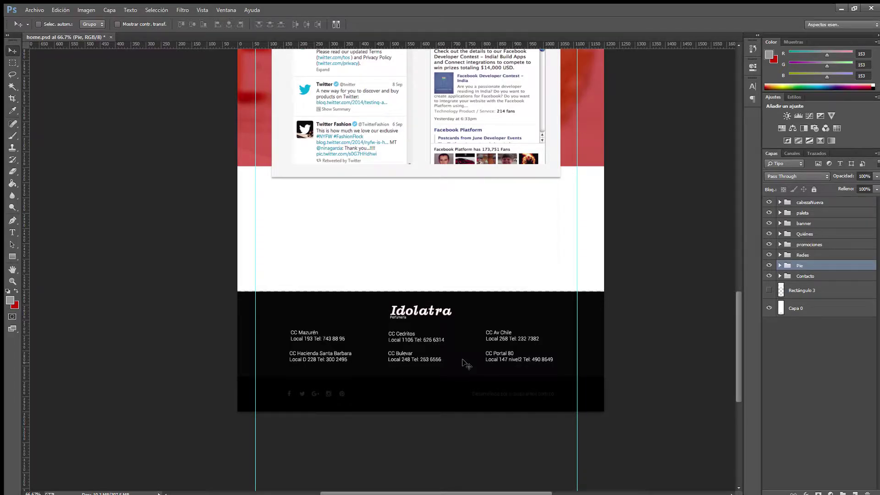
pyautogui.hotkey('ctrl', 's')
# Drag the Redes SÍGUENOS box down over the contact form.
pyautogui.scroll(6, 467, 362)
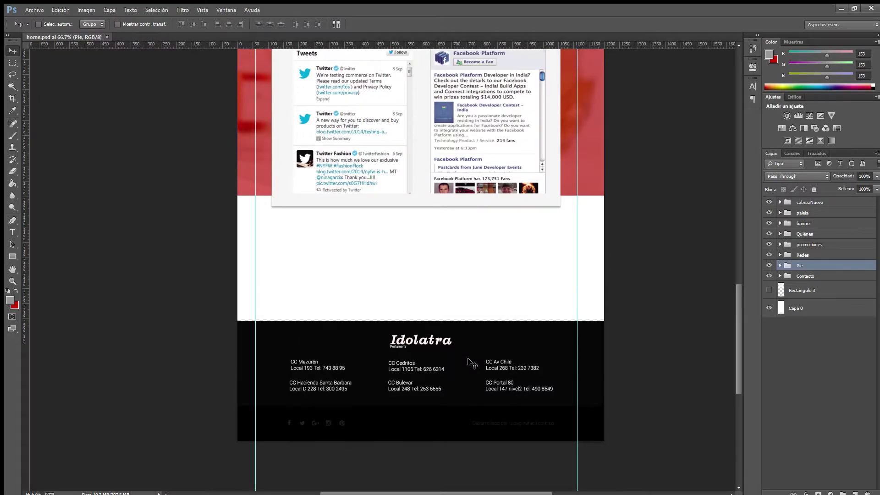
pyautogui.scroll(-1, 679, 327)
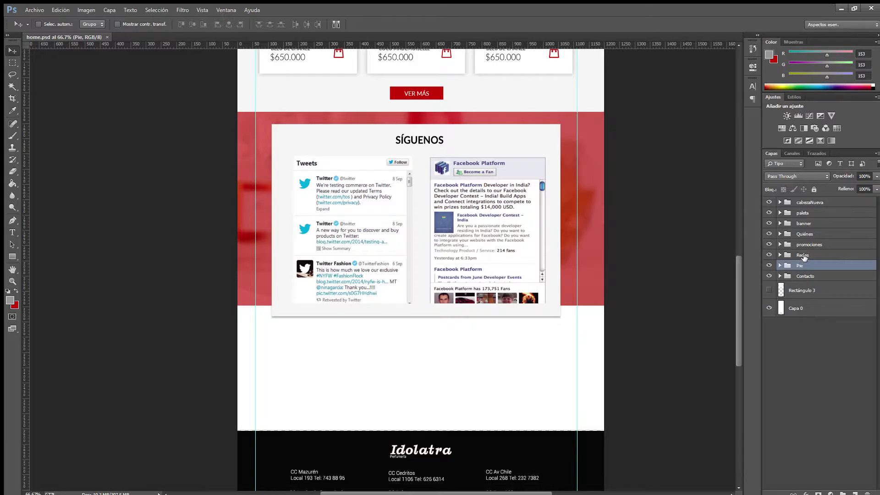
pyautogui.keyDown('ctrl'); pyautogui.click(474, 271); pyautogui.keyUp('ctrl')
pyautogui.moveTo(474, 271); pyautogui.dragTo(457, 392)
pyautogui.scroll(-3, 593, 348)
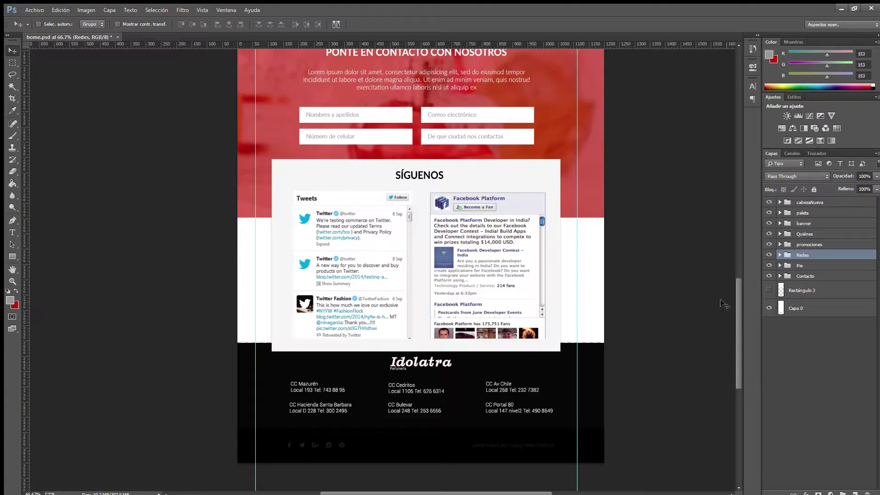
pyautogui.scroll(-2, 692, 316)
pyautogui.scroll(-1, 692, 315)
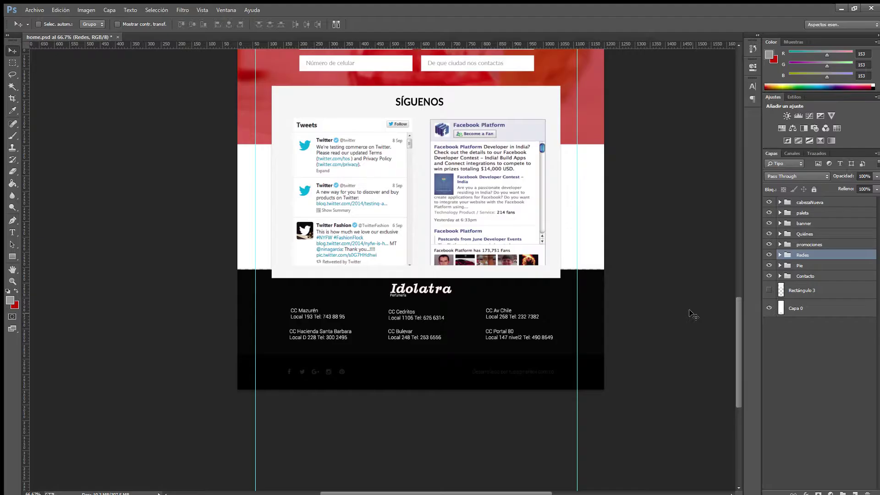
# At 100% zoom, replace the SÍGUENOS heading text with NOTICIAS and commit it.
pyautogui.hotkey('ctrl', '1')
pyautogui.scroll(4, 692, 315)
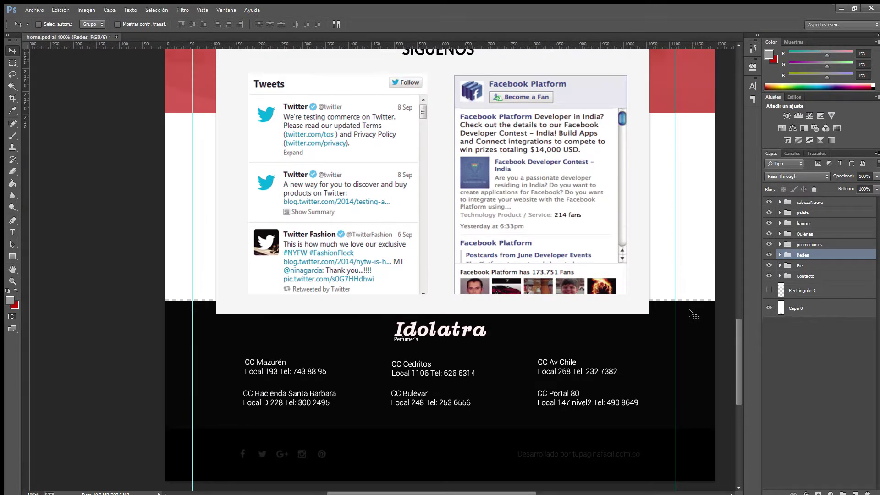
pyautogui.scroll(3, 655, 284)
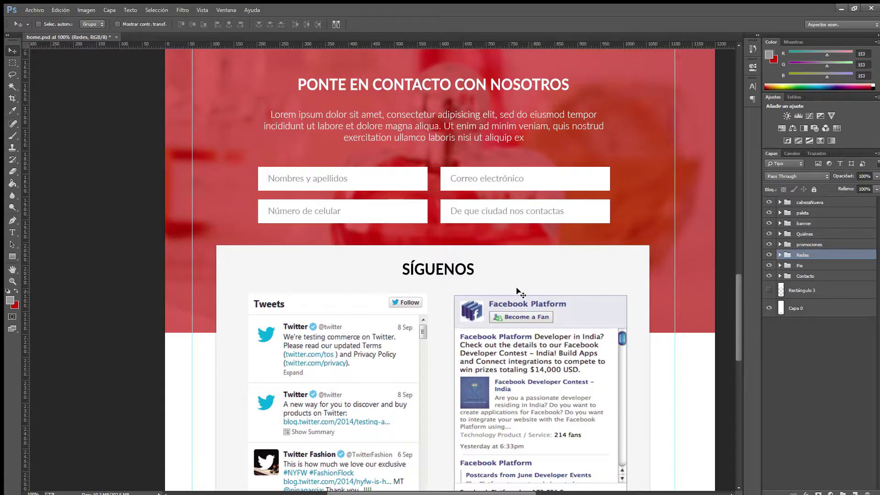
pyautogui.doubleClick(439, 267)
pyautogui.hotkey('ctrl', 'a')
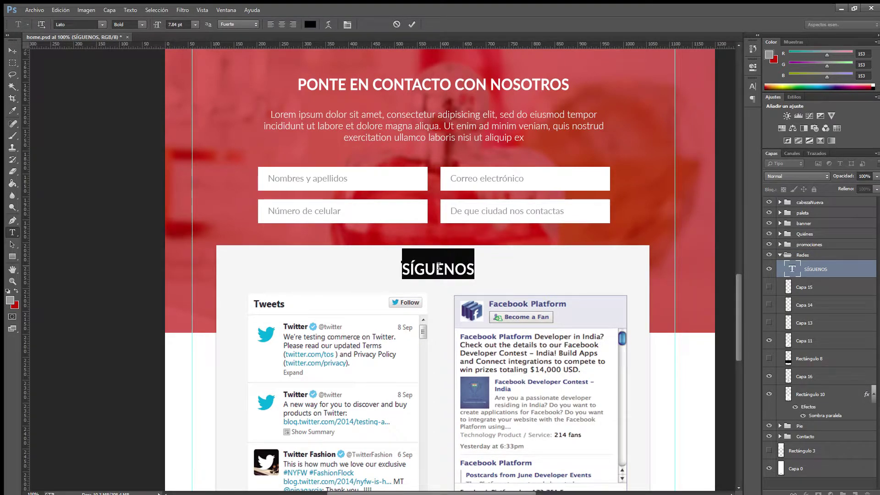
pyautogui.write('NOTICIA S')
pyautogui.click(13, 50)
pyautogui.scroll(-2, 98, 280)
pyautogui.scroll(-2, 98, 280)
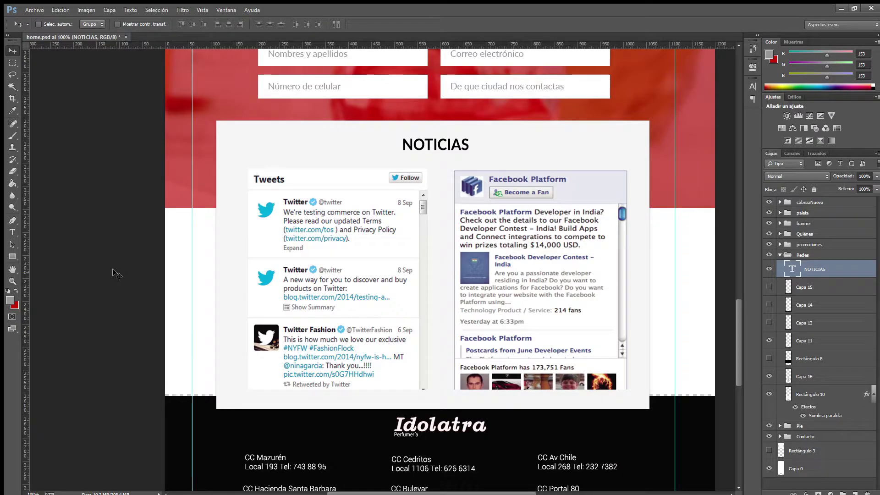
pyautogui.scroll(-1, 405, 318)
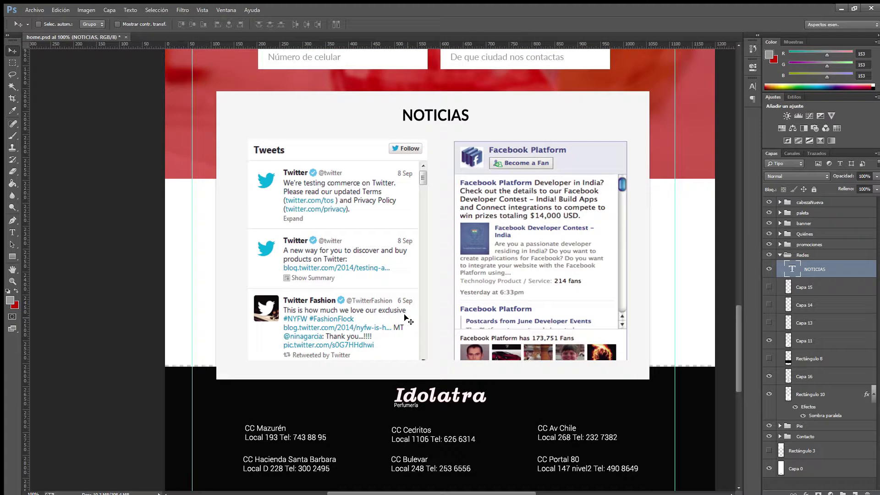
pyautogui.scroll(1, 405, 318)
pyautogui.scroll(-1, 405, 319)
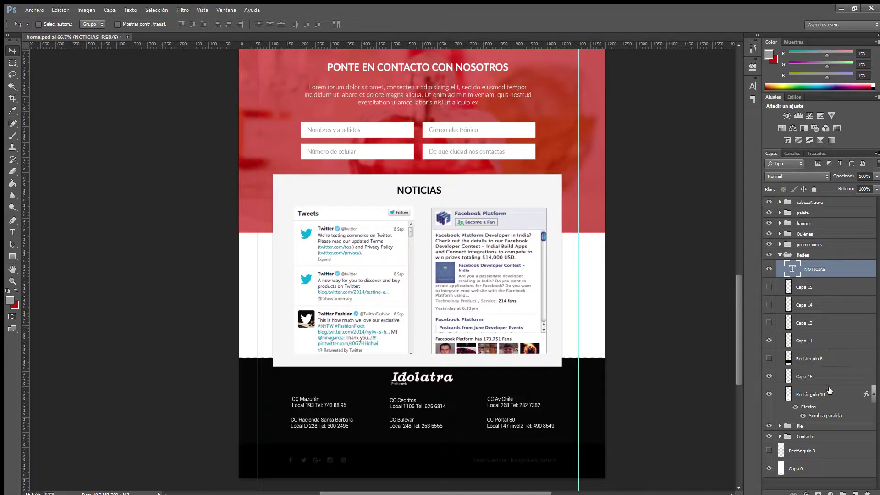
# Stretch the black Rectángulo 9 footer rectangle up behind the NOTICIAS panel.
pyautogui.click(783, 425)
pyautogui.scroll(-10, 807, 413)
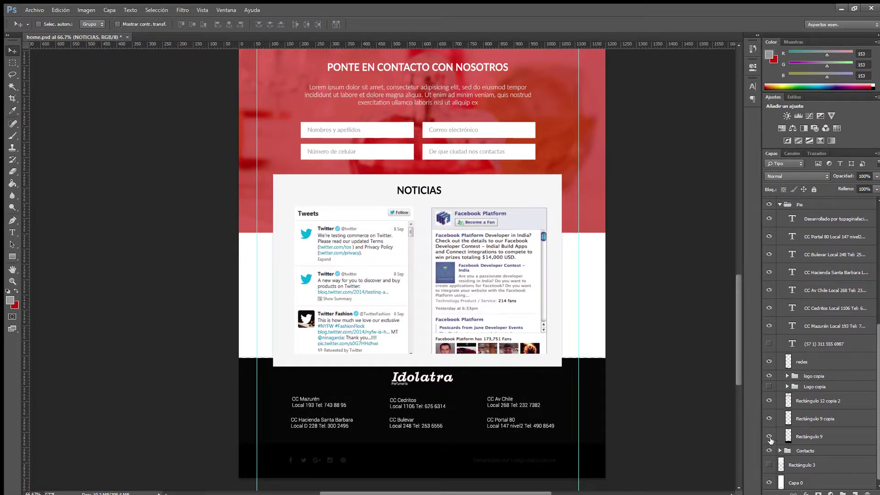
pyautogui.click(769, 436)
pyautogui.click(769, 437)
pyautogui.click(809, 437)
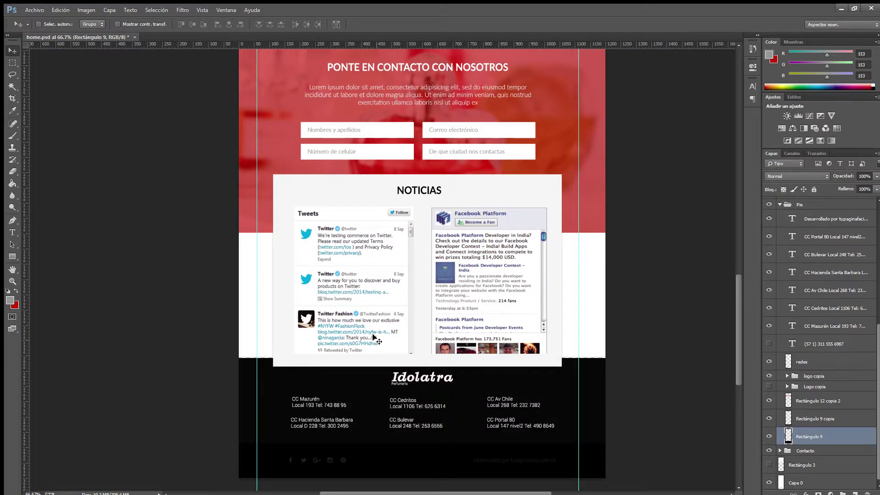
pyautogui.hotkey('ctrl', 't')
pyautogui.moveTo(424, 359); pyautogui.dragTo(423, 232)
pyautogui.press('Return')
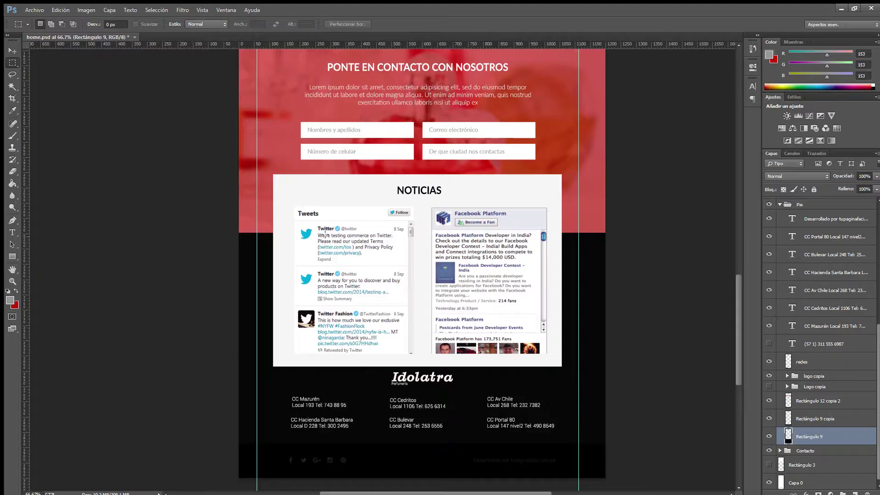
pyautogui.click(12, 50)
# Add extra empty canvas height below the footer.
pyautogui.scroll(2, 628, 265)
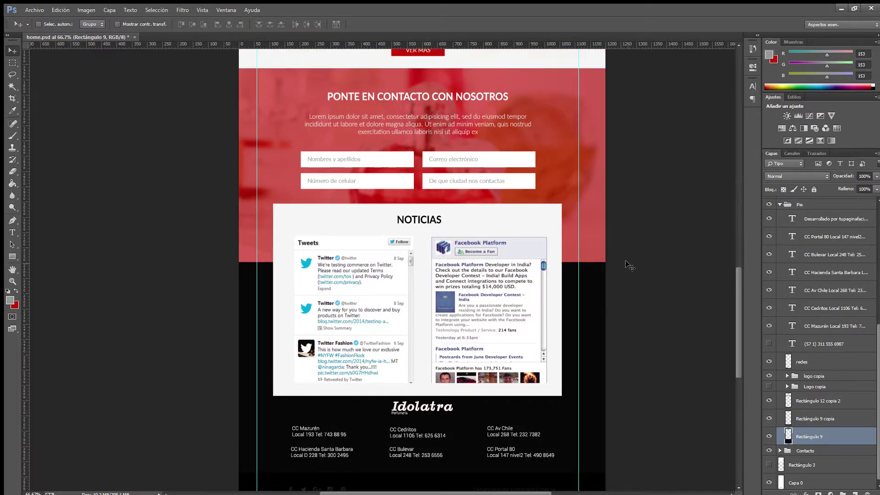
pyautogui.scroll(-5, 628, 265)
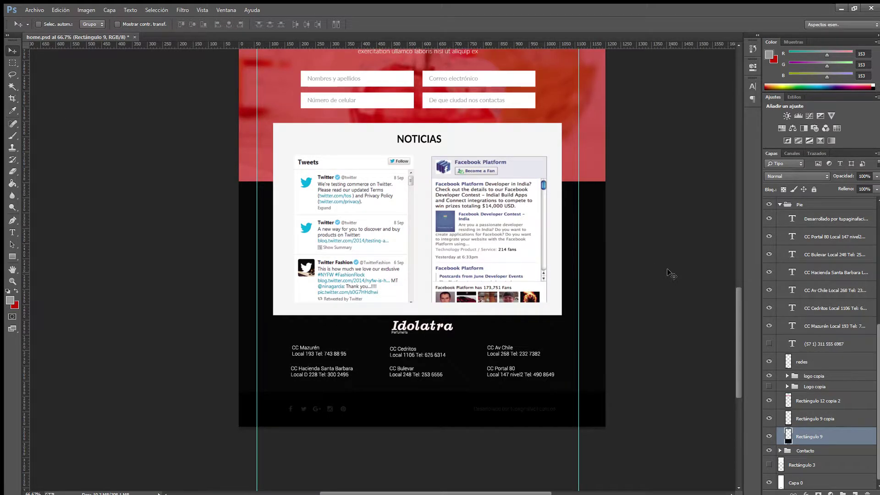
pyautogui.scroll(-2, 671, 274)
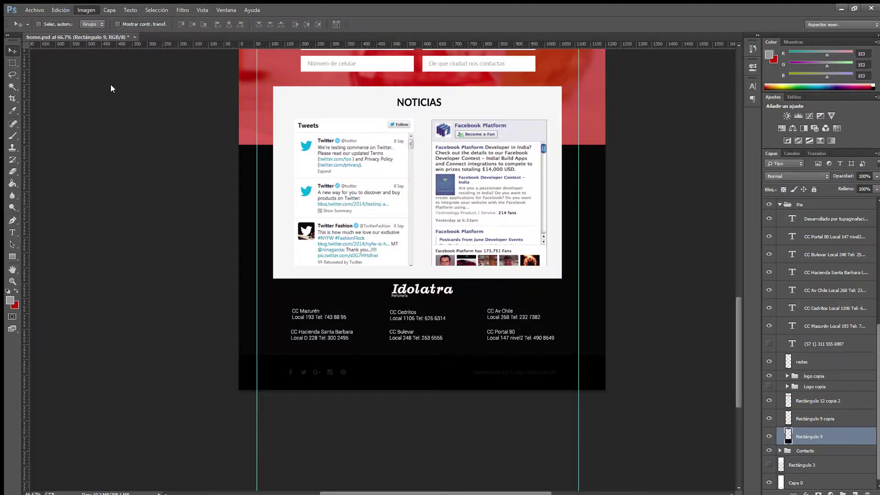
pyautogui.click(436, 174)
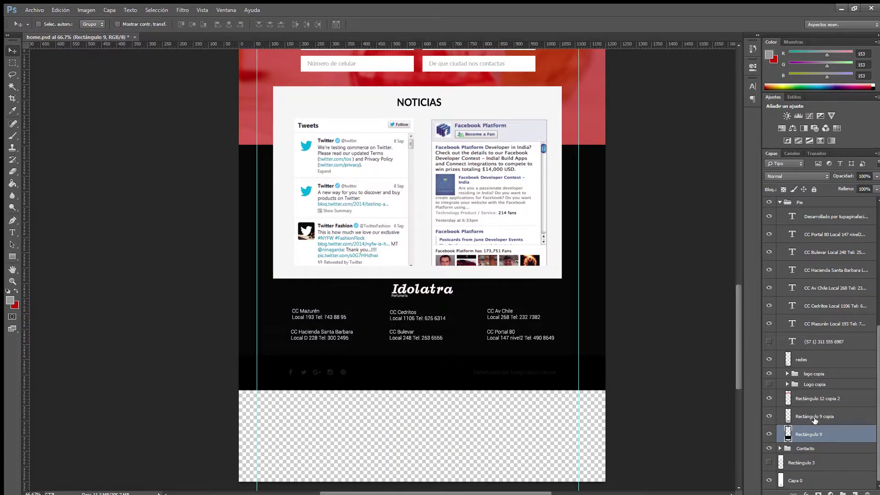
# Extend the footer rectangle's bottom edge down into the new canvas space.
pyautogui.press('m')
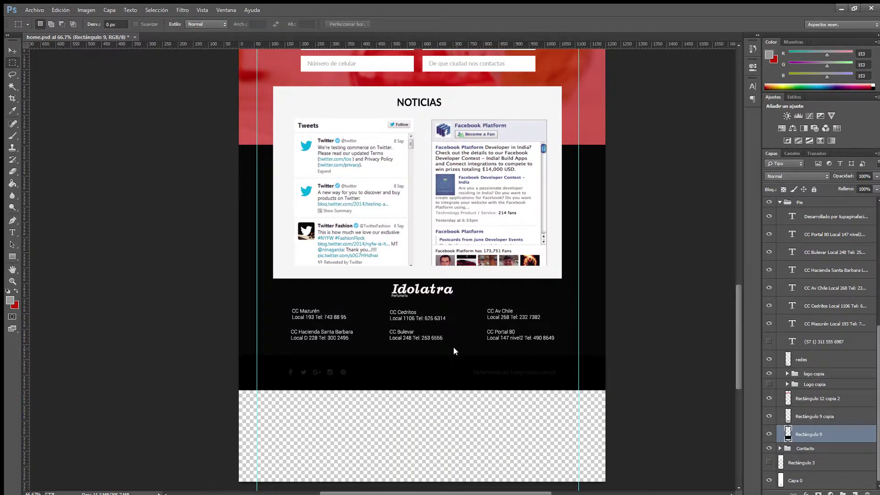
pyautogui.hotkey('ctrl', 't')
pyautogui.moveTo(421, 399); pyautogui.dragTo(422, 431)
pyautogui.press('Return')
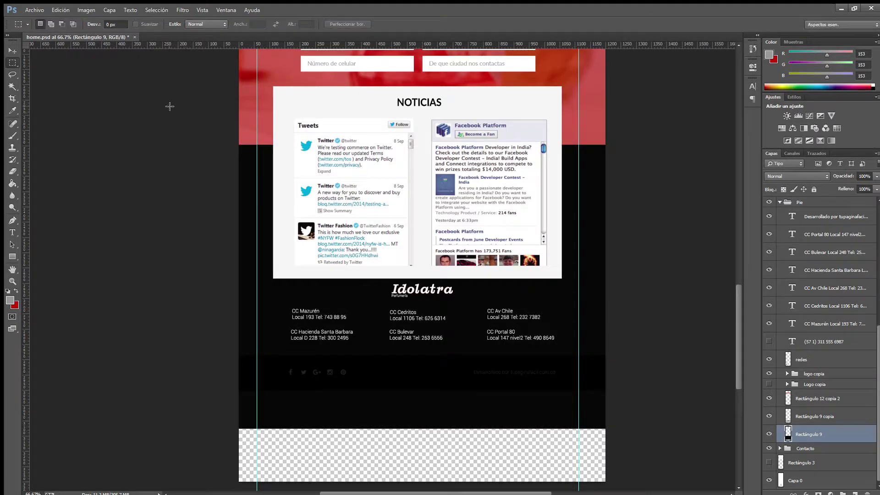
pyautogui.click(12, 52)
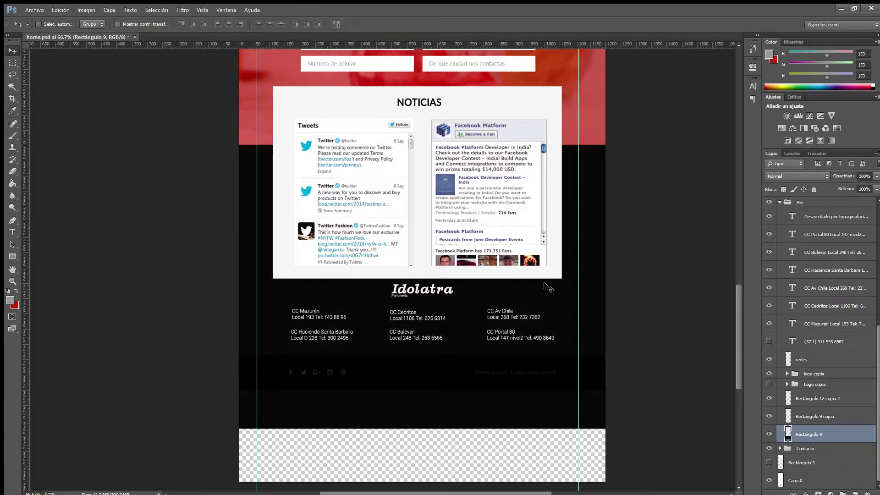
# Check the Contacto and Rectángulo 9 copia layers, then select all footer content layers.
pyautogui.click(808, 412)
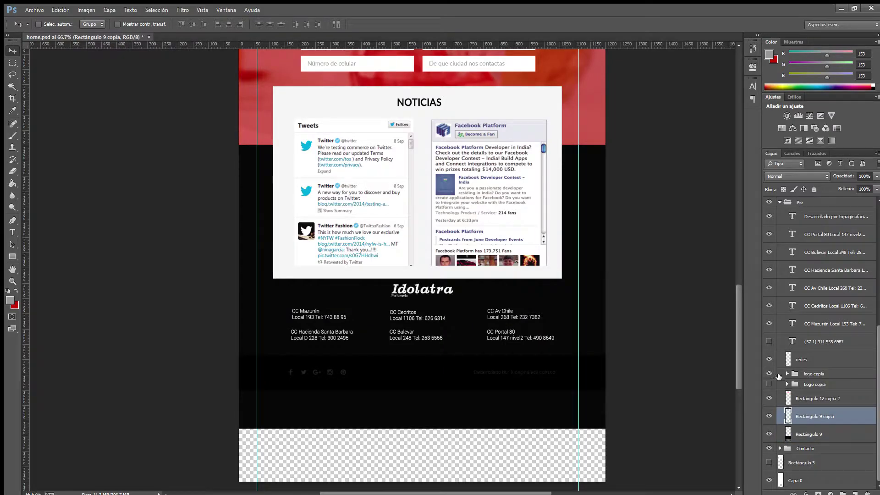
pyautogui.click(806, 448)
pyautogui.click(769, 448)
pyautogui.click(769, 447)
pyautogui.click(769, 416)
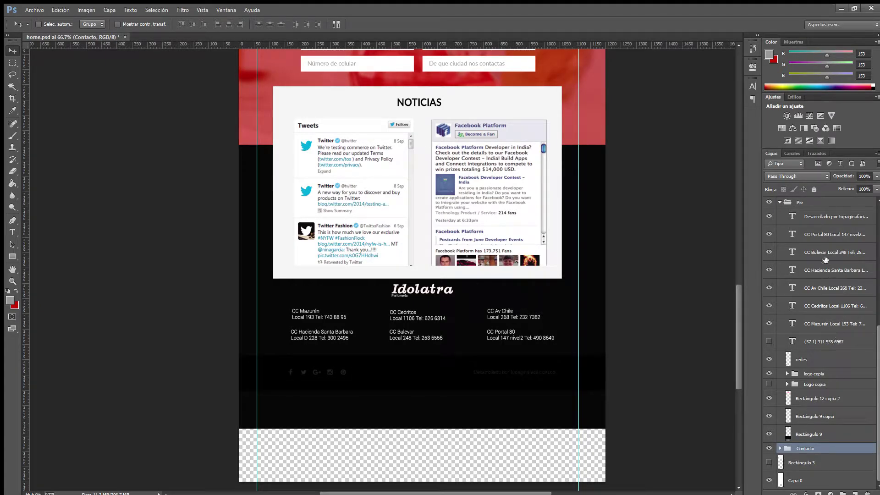
pyautogui.click(824, 219)
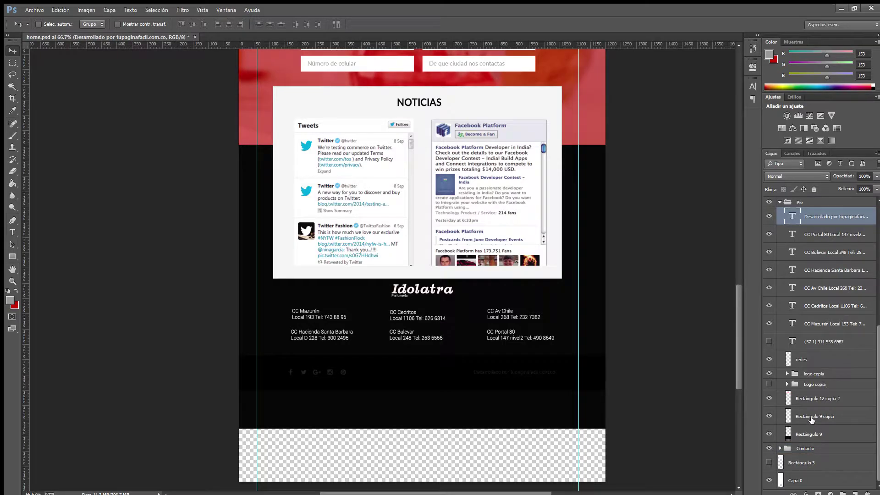
pyautogui.keyDown('shift'); pyautogui.click(811, 416); pyautogui.keyUp('shift')
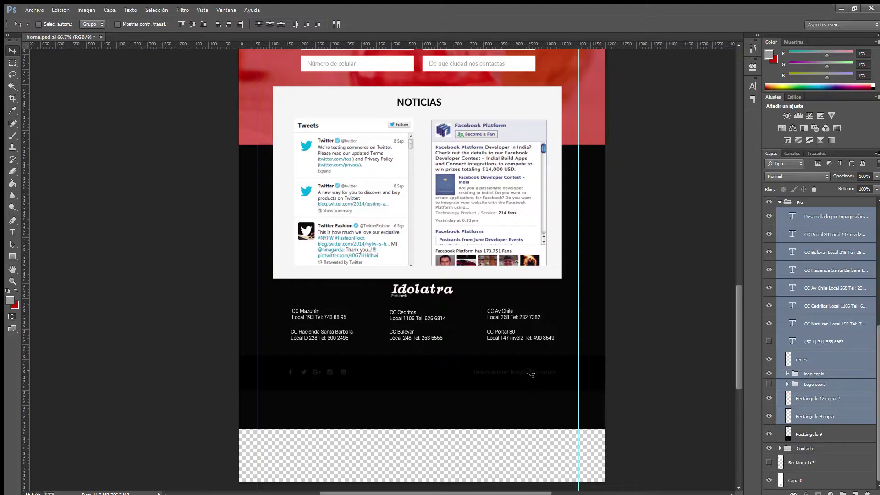
# Drag the footer logo, addresses and credits down, nudge them back up, and save.
pyautogui.moveTo(526, 366); pyautogui.dragTo(526, 403)
pyautogui.press('Up')
pyautogui.press('Up')
pyautogui.press('Up')
pyautogui.press('Up')
pyautogui.press('Up')
pyautogui.press('Up')
pyautogui.press('Up')
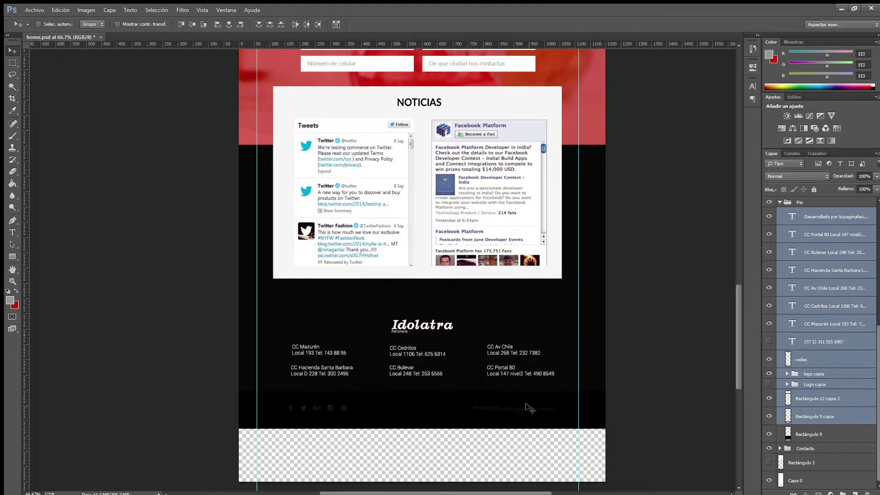
pyautogui.press('Up')
pyautogui.press('Up')
pyautogui.press('Up')
pyautogui.press('Up')
pyautogui.press('Up')
pyautogui.press('Up')
pyautogui.press('Up')
pyautogui.press('Up')
pyautogui.press('Up')
pyautogui.press('Up')
pyautogui.press('Up')
pyautogui.press('Up')
pyautogui.press('Up')
pyautogui.press('Up')
pyautogui.press('Up')
pyautogui.press('Up')
pyautogui.press('Up')
pyautogui.press('Up')
pyautogui.press('Up')
pyautogui.press('Up')
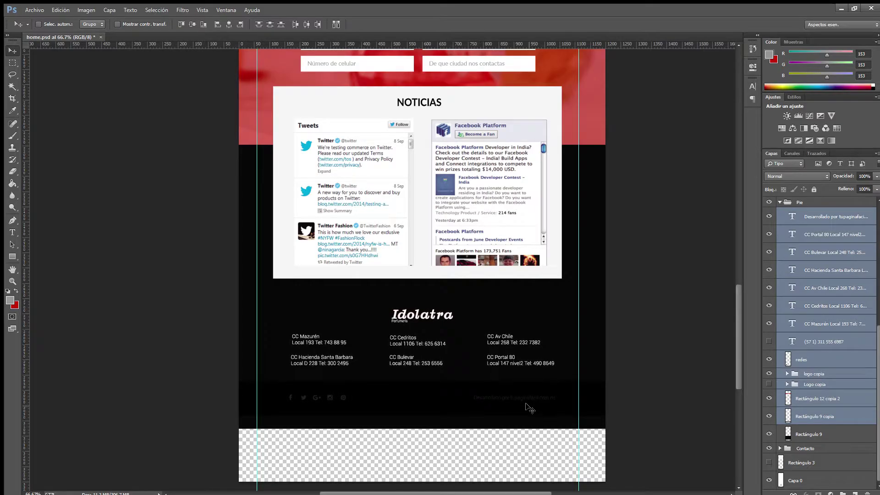
pyautogui.press('Up')
pyautogui.press('Up')
pyautogui.press('Up')
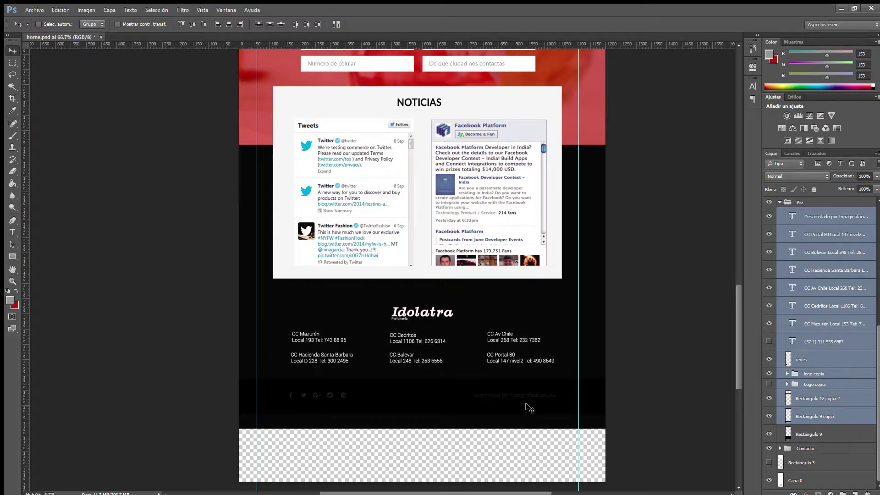
pyautogui.hotkey('ctrl', 's')
pyautogui.press('Up')
pyautogui.press('Up')
pyautogui.press('Up')
pyautogui.press('Up')
pyautogui.press('Up')
pyautogui.press('Up')
pyautogui.press('Up')
pyautogui.press('Up')
pyautogui.press('Up')
pyautogui.press('Up')
pyautogui.press('Up')
pyautogui.press('Up')
pyautogui.press('Up')
pyautogui.press('Up')
pyautogui.press('Up')
pyautogui.press('Up')
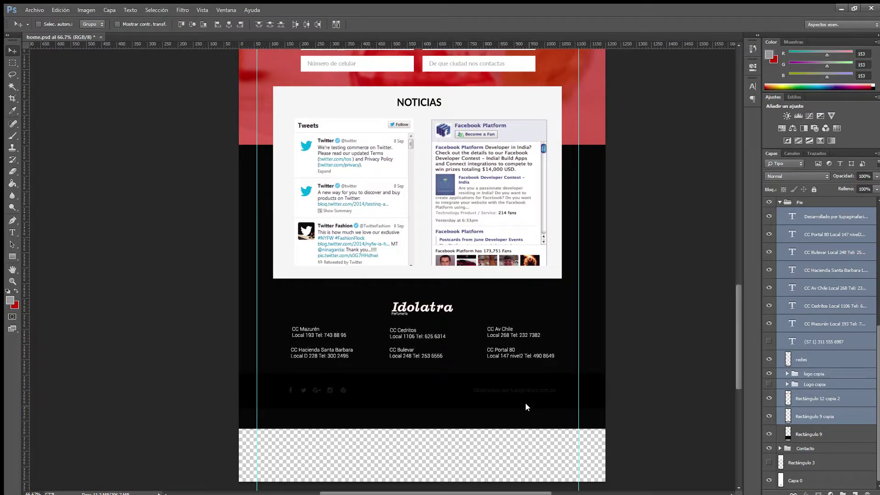
pyautogui.scroll(-1, 500, 444)
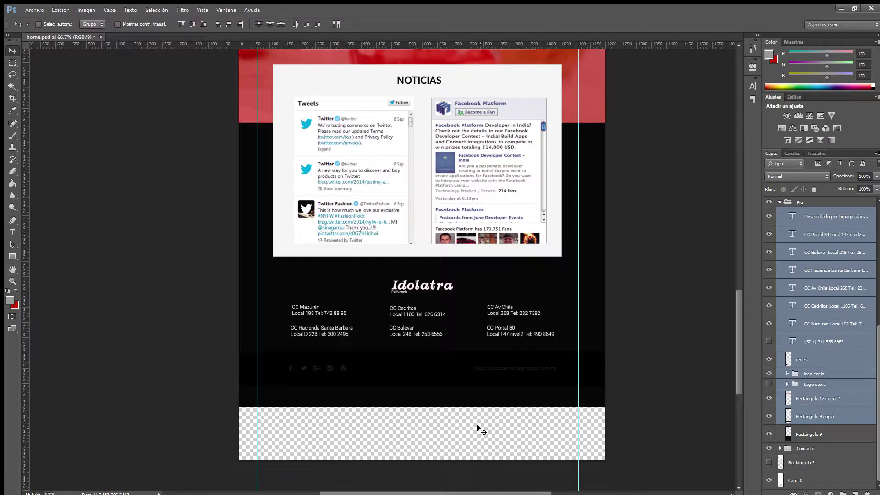
# Nudge the Quiénes through Contacto groups down one step, save, and return to the top.
pyautogui.scroll(2, 821, 298)
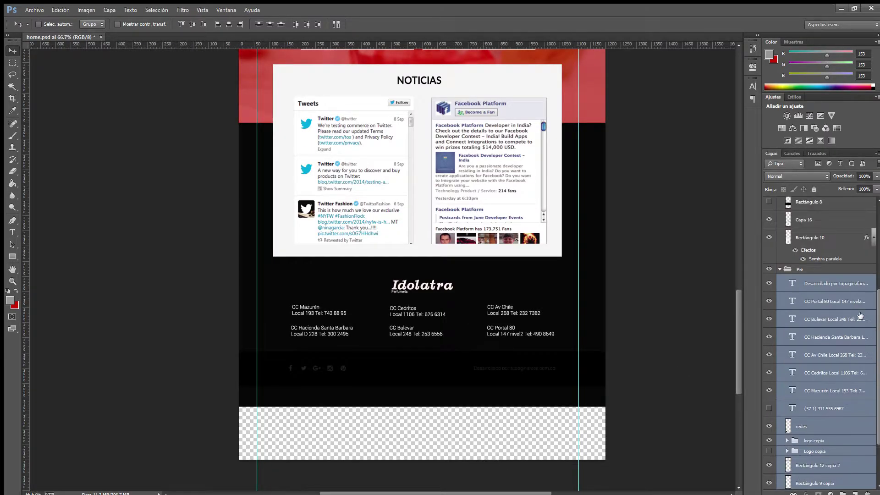
pyautogui.click(780, 274)
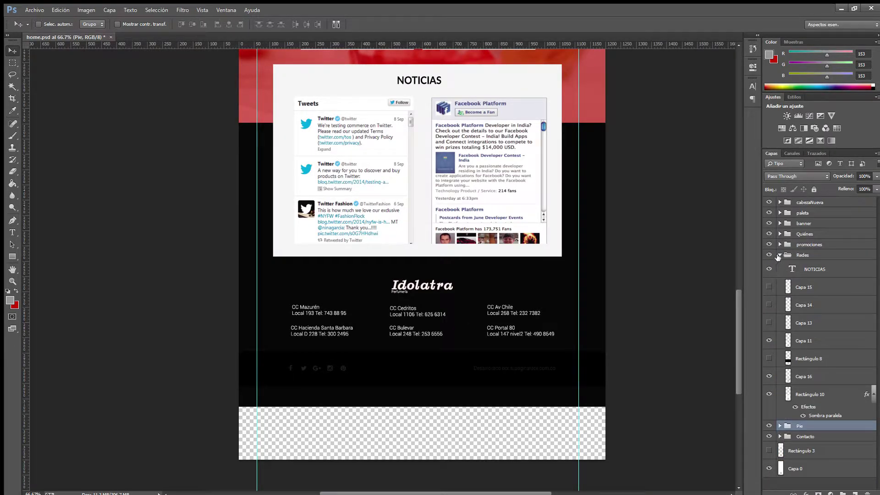
pyautogui.click(780, 254)
pyautogui.click(807, 233)
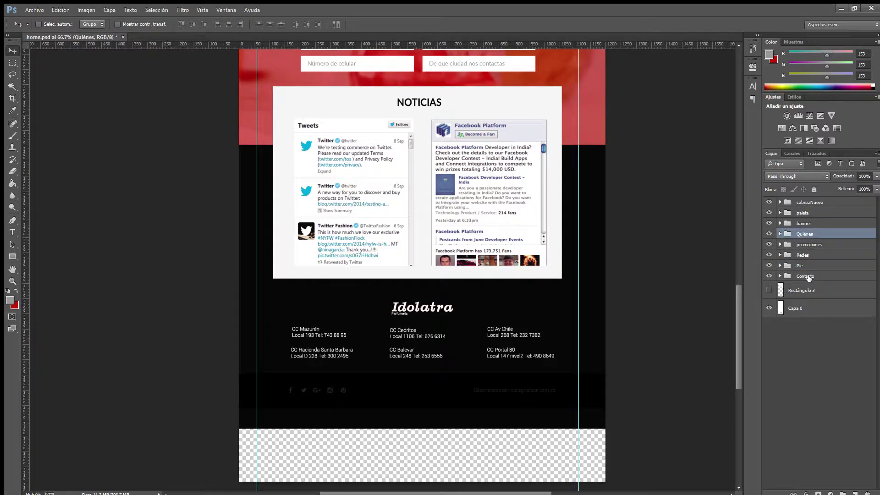
pyautogui.keyDown('shift'); pyautogui.click(811, 277); pyautogui.keyUp('shift')
pyautogui.scroll(3, 474, 331)
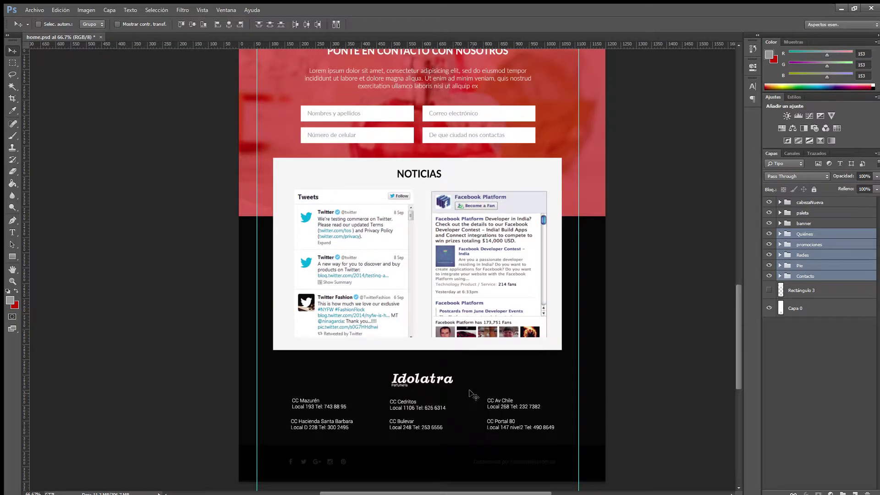
pyautogui.press('Down')
pyautogui.press('Down')
pyautogui.press('Down')
pyautogui.press('Down')
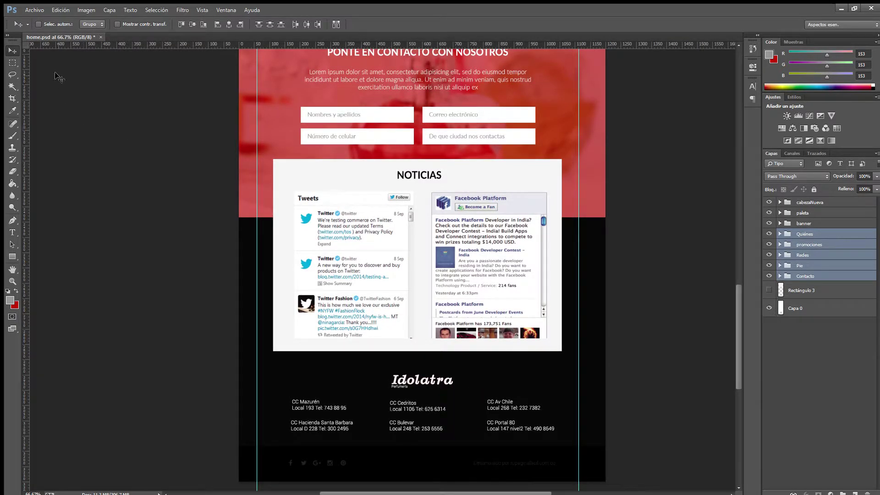
pyautogui.hotkey('ctrl', 's')
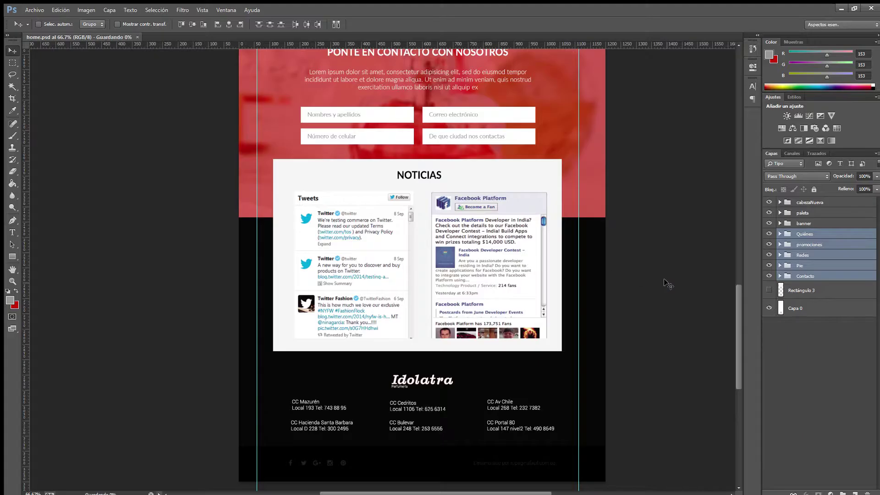
pyautogui.moveTo(736, 306); pyautogui.dragTo(738, 160)
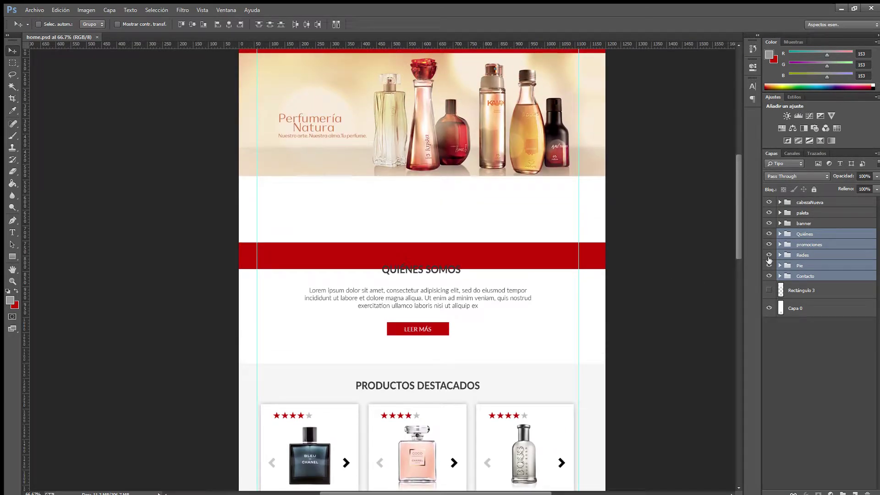
# Toggle the Quiénes, promociones and Pie groups' visibility to locate the red band.
pyautogui.click(769, 234)
pyautogui.click(769, 233)
pyautogui.click(769, 244)
pyautogui.click(769, 244)
pyautogui.scroll(2, 514, 258)
pyautogui.scroll(-3, 515, 260)
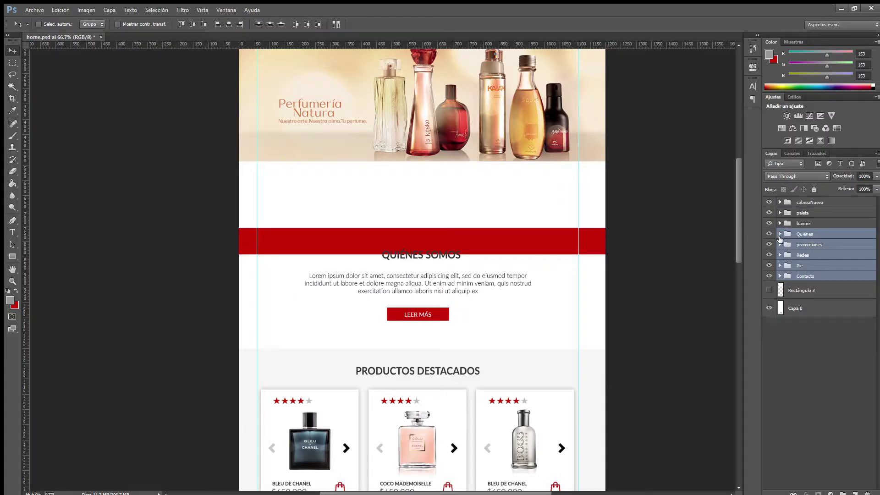
pyautogui.click(769, 265)
pyautogui.click(769, 266)
# Delete the red band layer behind Quiénes Somos from the Pie group.
pyautogui.click(779, 266)
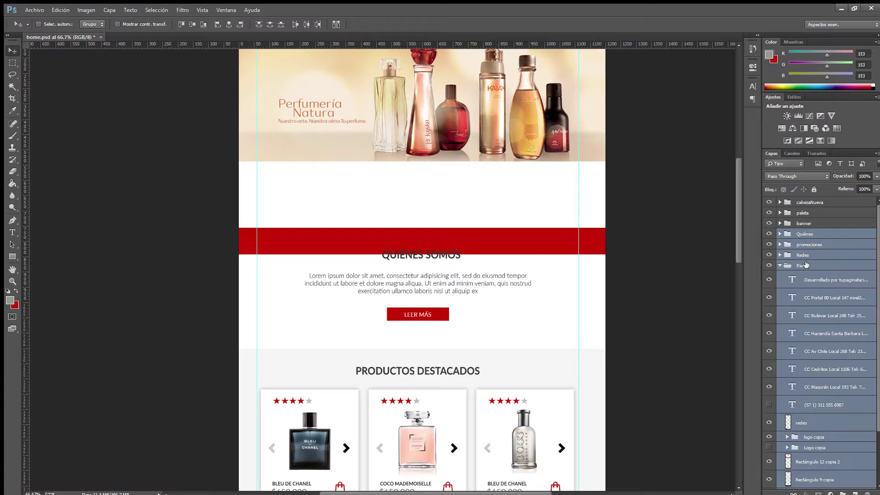
pyautogui.scroll(-1, 820, 321)
pyautogui.click(797, 402)
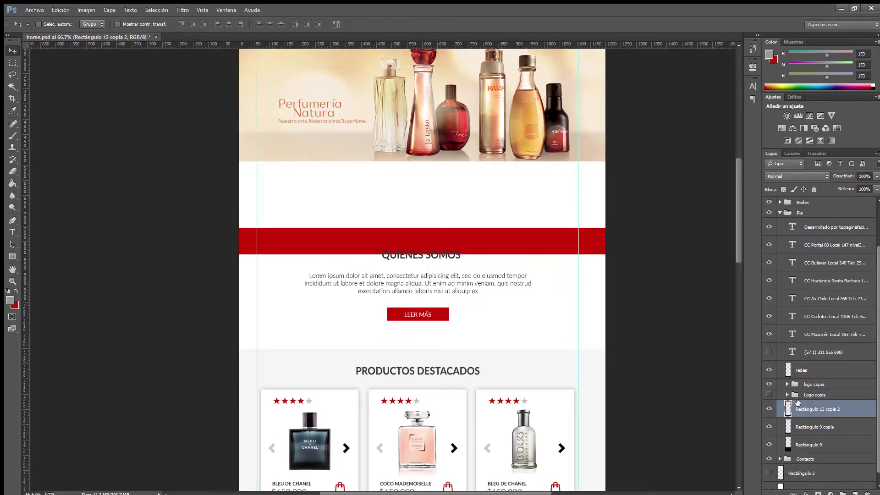
pyautogui.press('Delete')
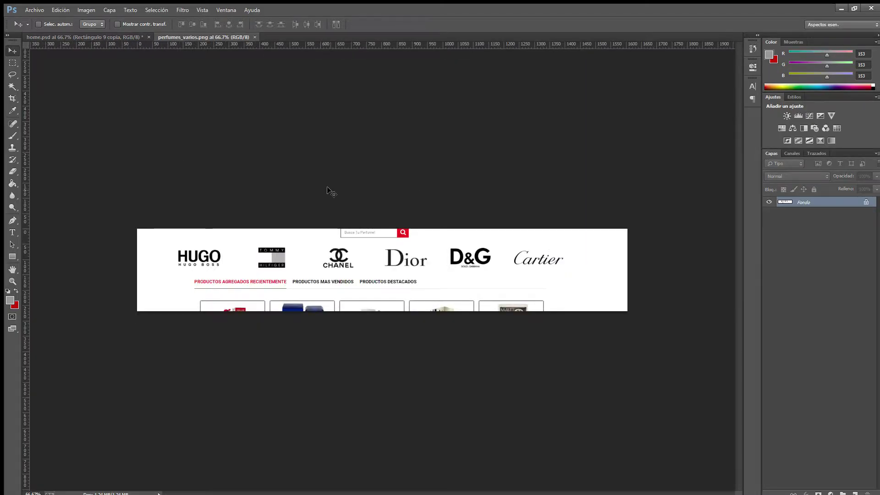
# At 100% zoom, marquee-select the HUGO-to-Cartier logo row in perfumes_varios.png.
pyautogui.hotkey('ctrl', '+')
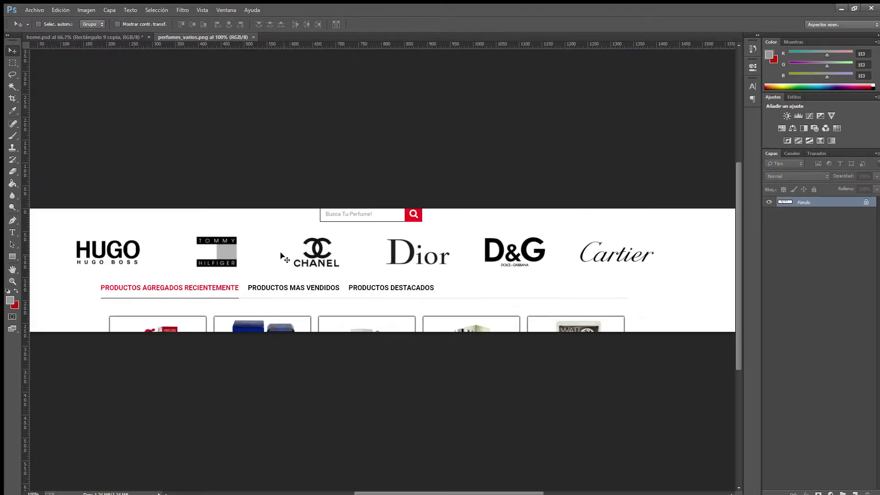
pyautogui.press('m')
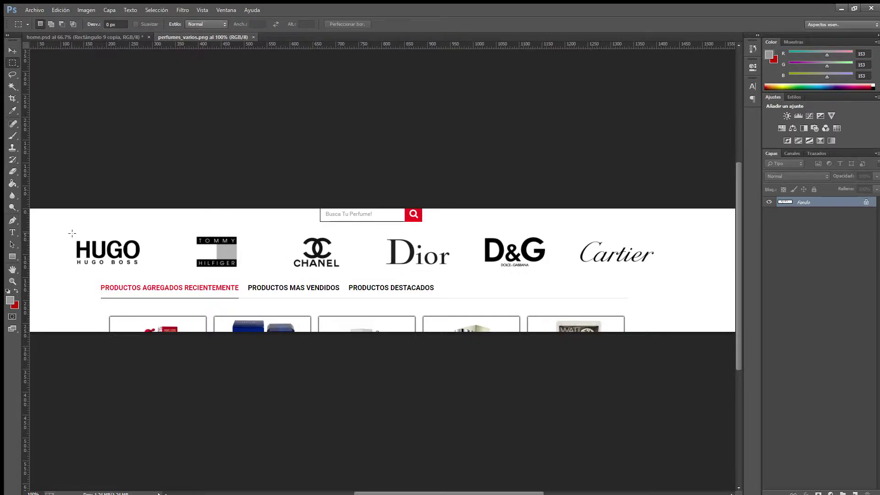
pyautogui.moveTo(70, 232); pyautogui.dragTo(680, 276)
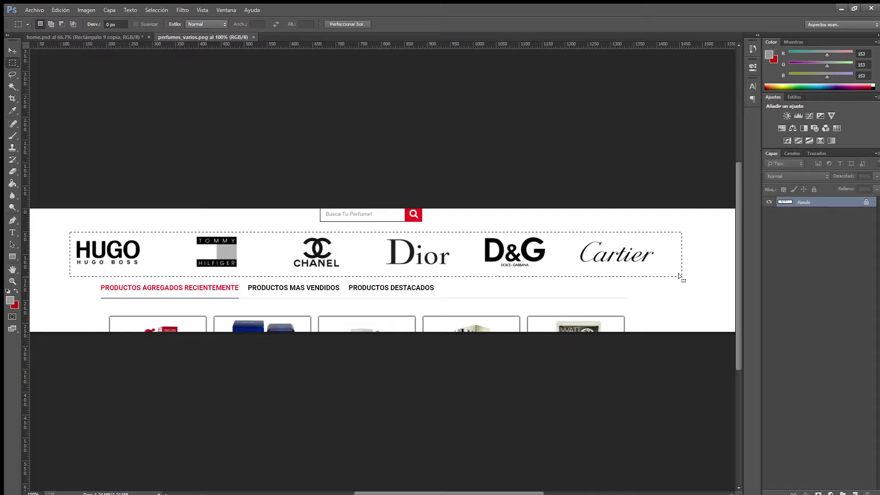
# Return to the home.psd mockup and collapse its Pie group.
pyautogui.click(113, 36)
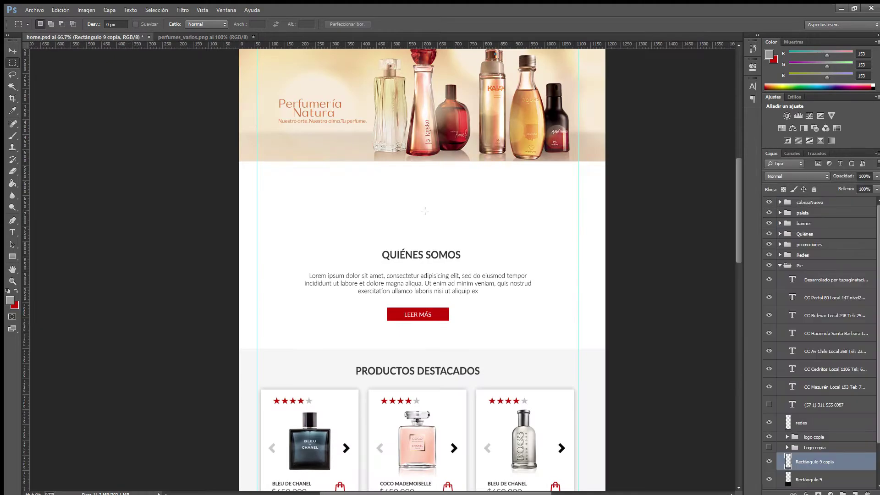
pyautogui.click(785, 266)
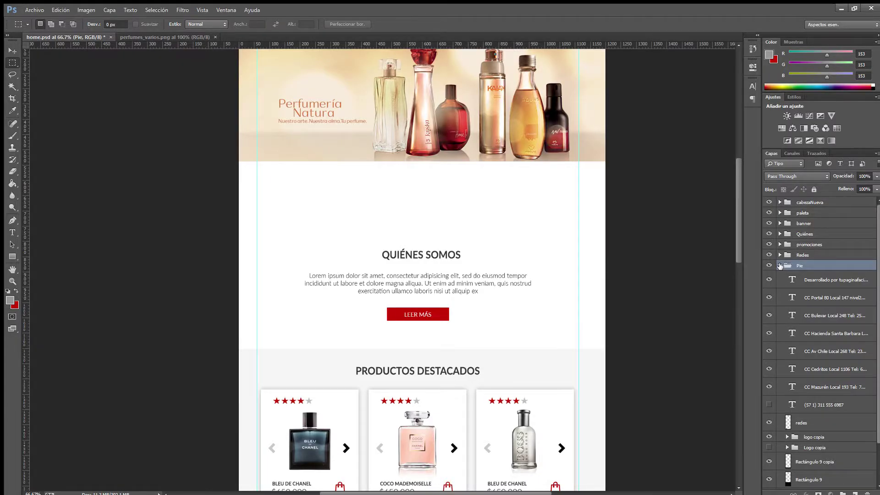
pyautogui.click(780, 265)
pyautogui.press('v')
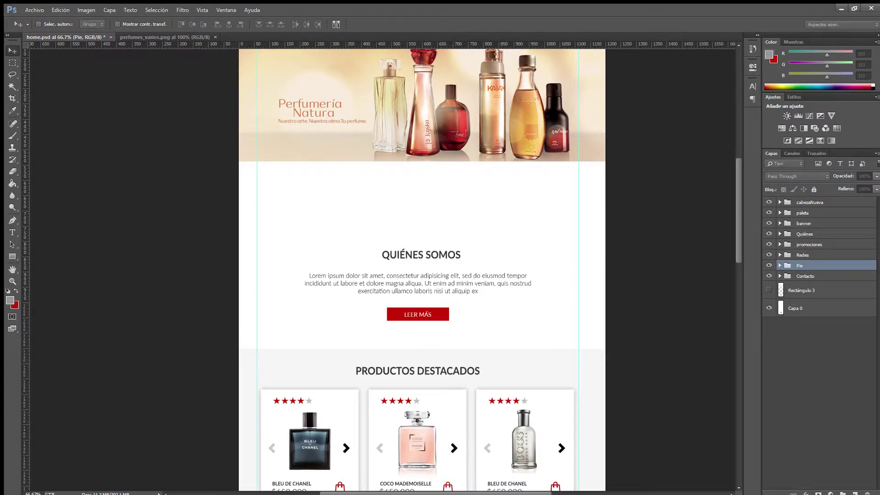
# Create a new layer group named perfumes above Pie.
pyautogui.press('Return')
pyautogui.doubleClick(805, 266)
pyautogui.write('perfumes')
pyautogui.press('Return')
# Paste the brand logos below the banner and scale them down to about 73%.
pyautogui.hotkey('ctrl', 'v')
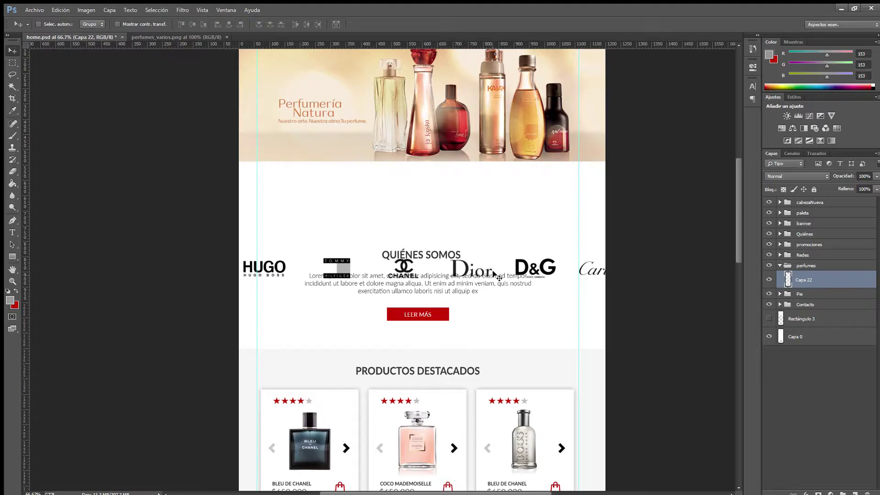
pyautogui.moveTo(509, 266); pyautogui.dragTo(509, 188)
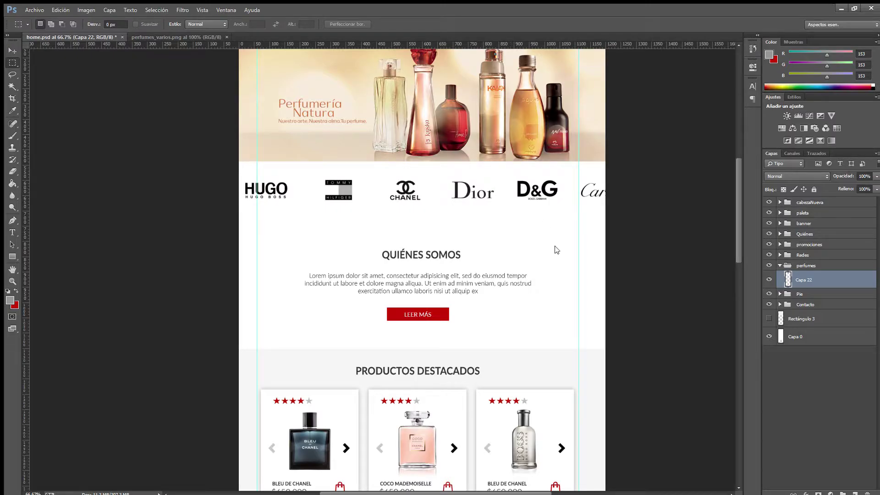
pyautogui.hotkey('ctrl', 't')
pyautogui.moveTo(645, 211); pyautogui.dragTo(534, 202)
pyautogui.moveTo(425, 189); pyautogui.dragTo(453, 188)
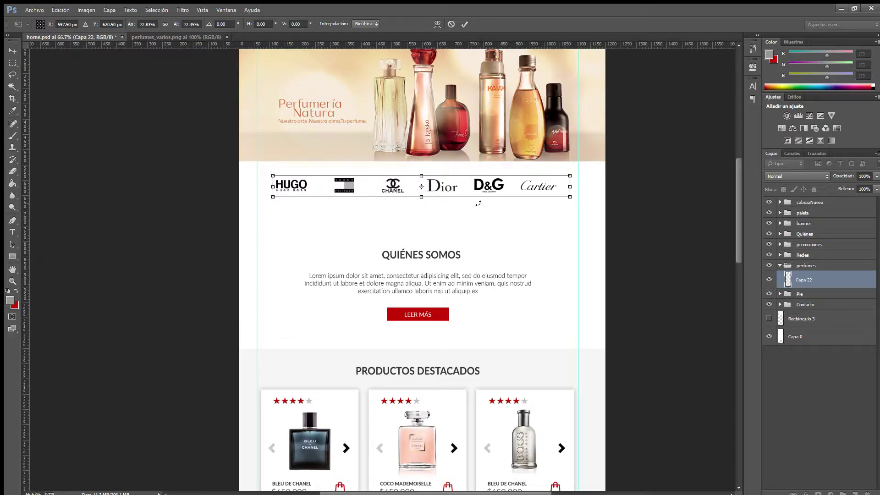
pyautogui.press('Return')
pyautogui.press('m')
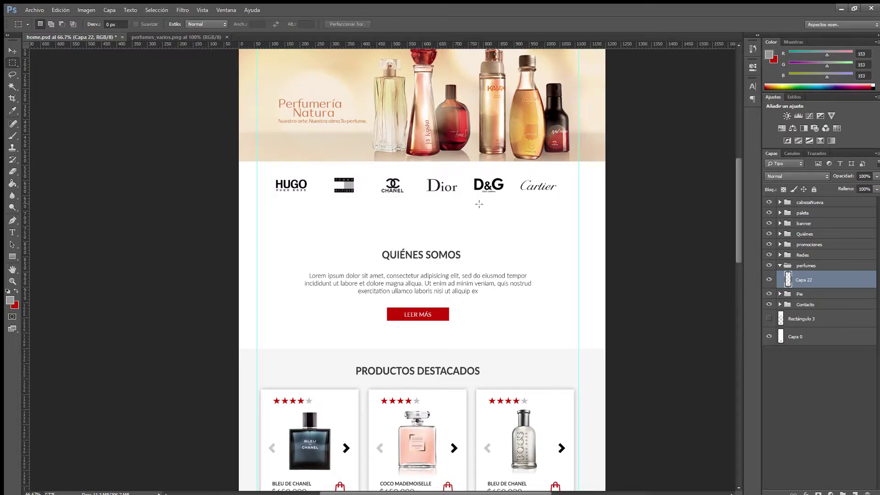
pyautogui.scroll(3, 479, 203)
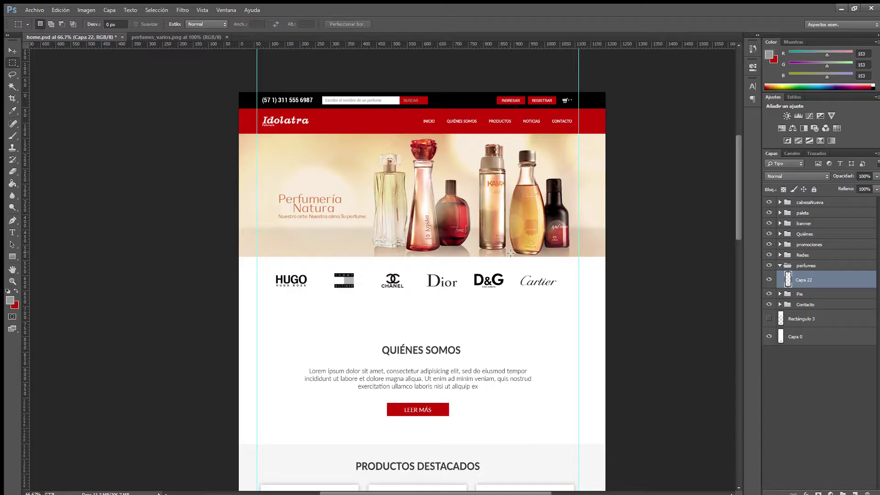
# Try aligning the logo row to Rectángulo 3 and centring on Capa 0, then undo.
pyautogui.press('v')
pyautogui.keyDown('ctrl'); pyautogui.click(806, 320); pyautogui.keyUp('ctrl')
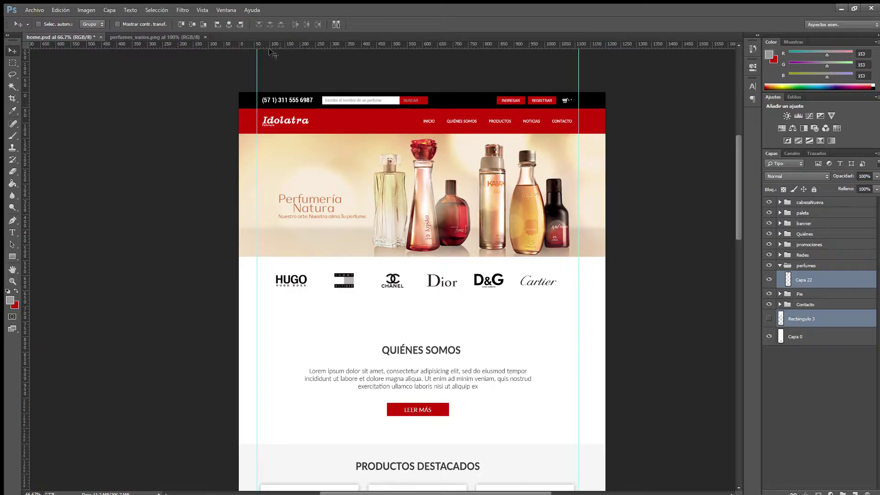
pyautogui.click(218, 24)
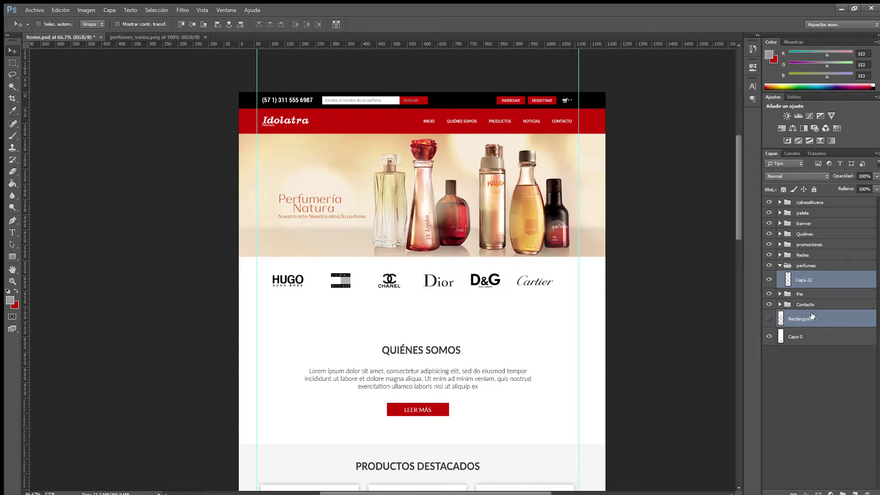
pyautogui.click(809, 339)
pyautogui.keyDown('ctrl'); pyautogui.click(810, 281); pyautogui.keyUp('ctrl')
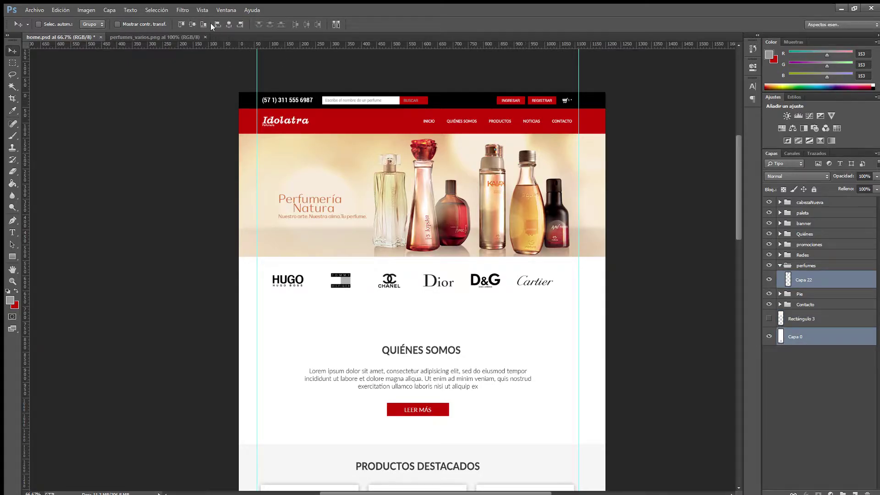
pyautogui.click(227, 24)
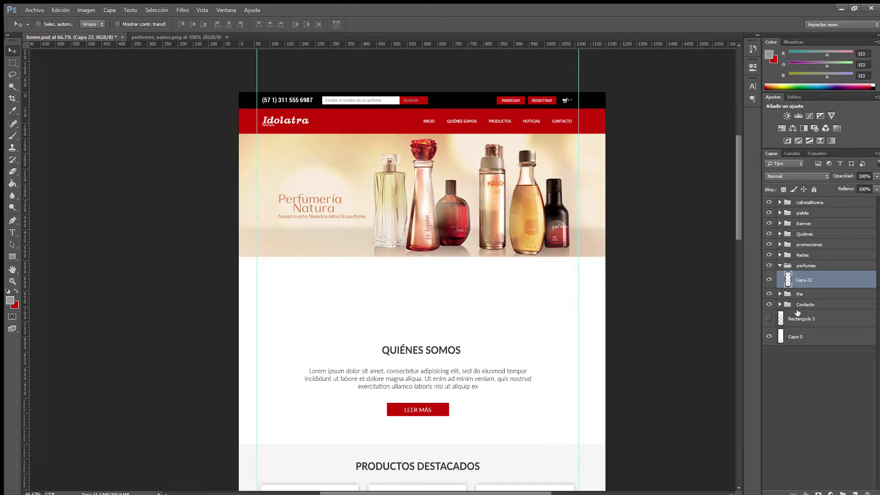
pyautogui.hotkey('ctrl', 'z')
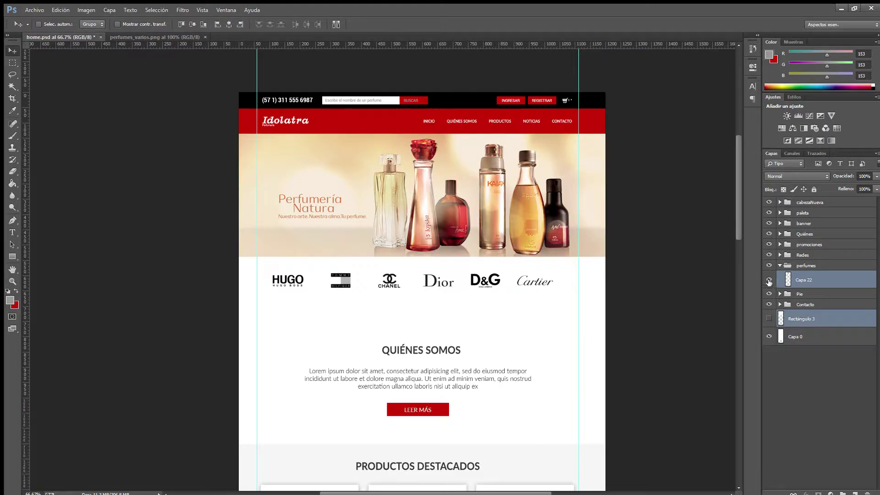
# Load the Capa 0 background layer's outline as a whole-page selection.
pyautogui.click(770, 278)
pyautogui.click(770, 279)
pyautogui.click(779, 281)
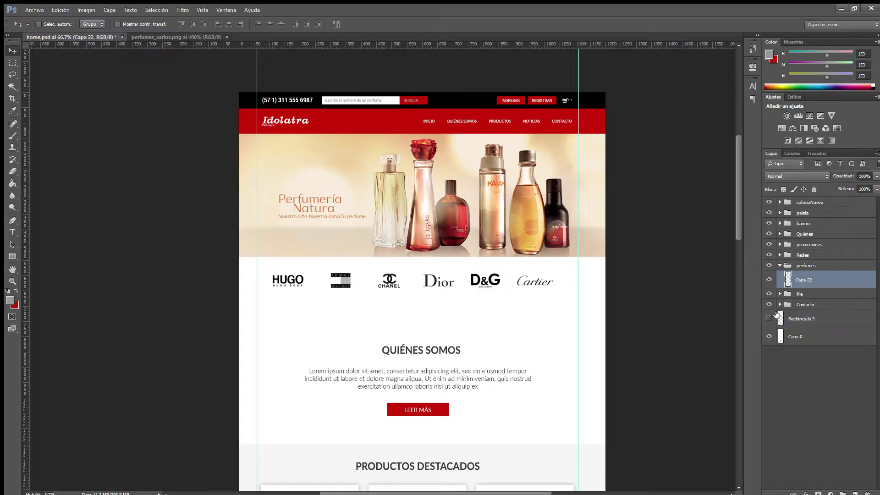
pyautogui.click(791, 340)
pyautogui.click(769, 336)
pyautogui.click(769, 336)
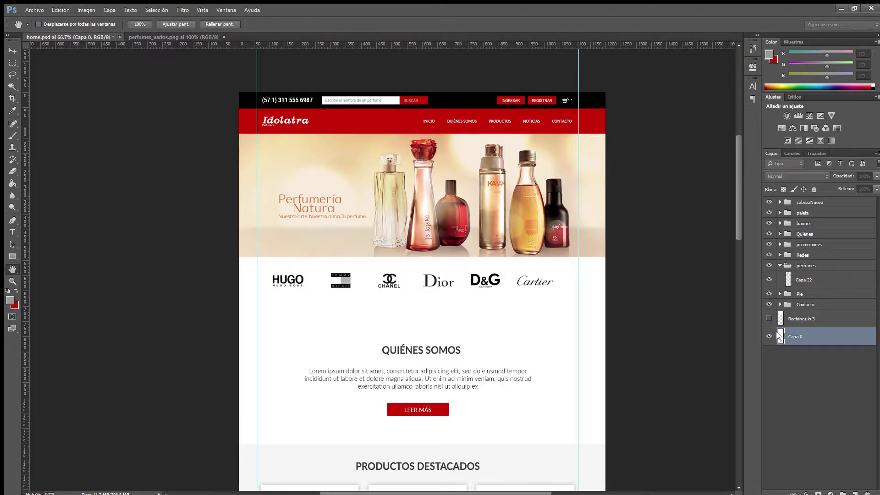
pyautogui.keyDown('ctrl'); pyautogui.click(781, 337); pyautogui.keyUp('ctrl')
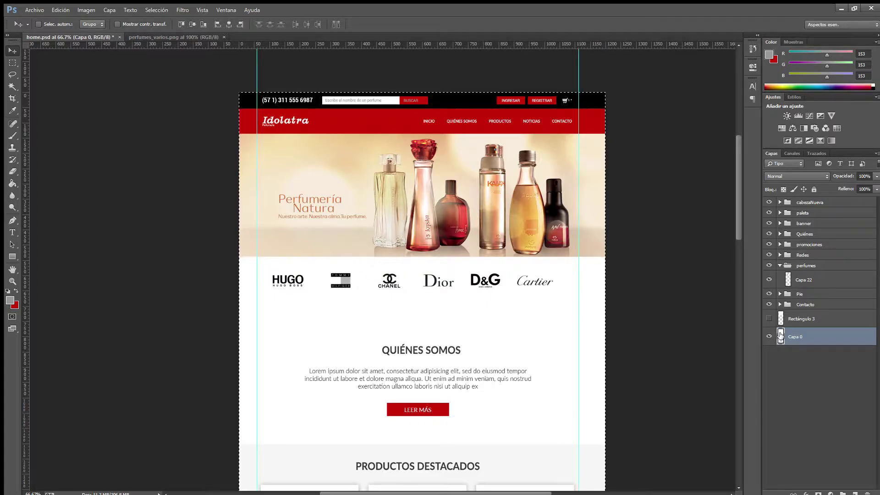
# Centre the Capa 22 logo row horizontally against Capa 0, then view the mockup at 100%.
pyautogui.hotkey('ctrl', 'd')
pyautogui.click(808, 284)
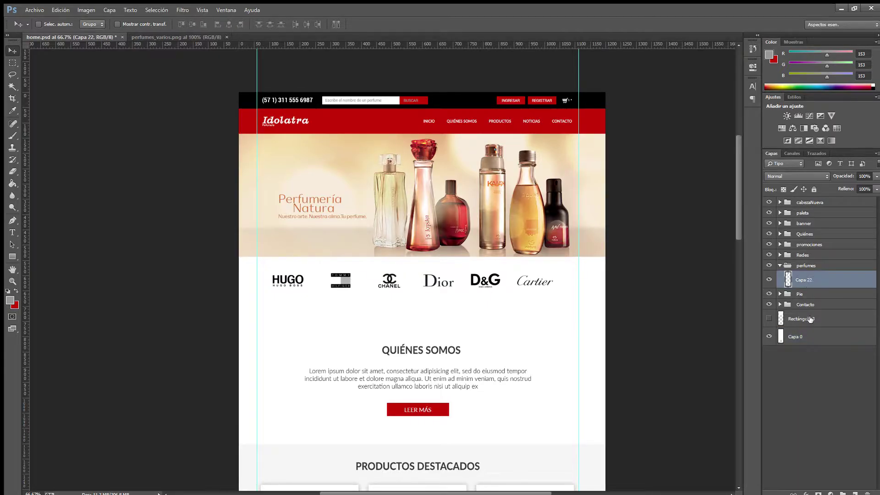
pyautogui.keyDown('ctrl'); pyautogui.click(803, 337); pyautogui.keyUp('ctrl')
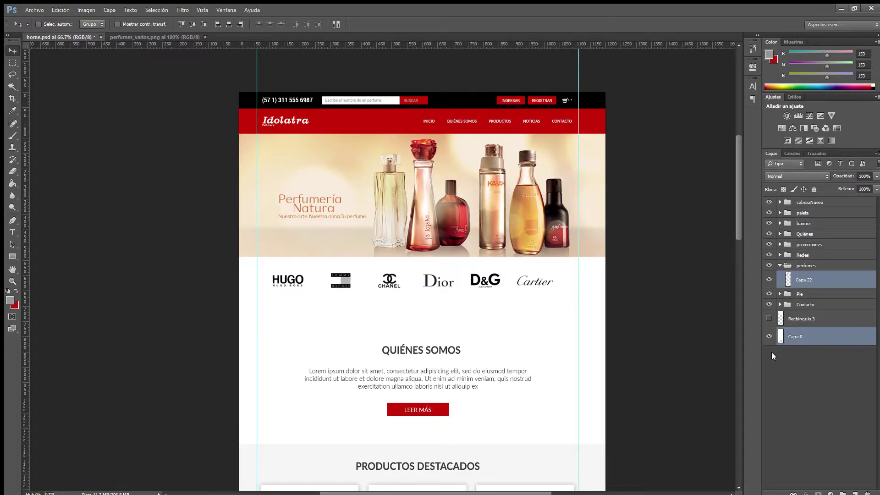
pyautogui.click(229, 24)
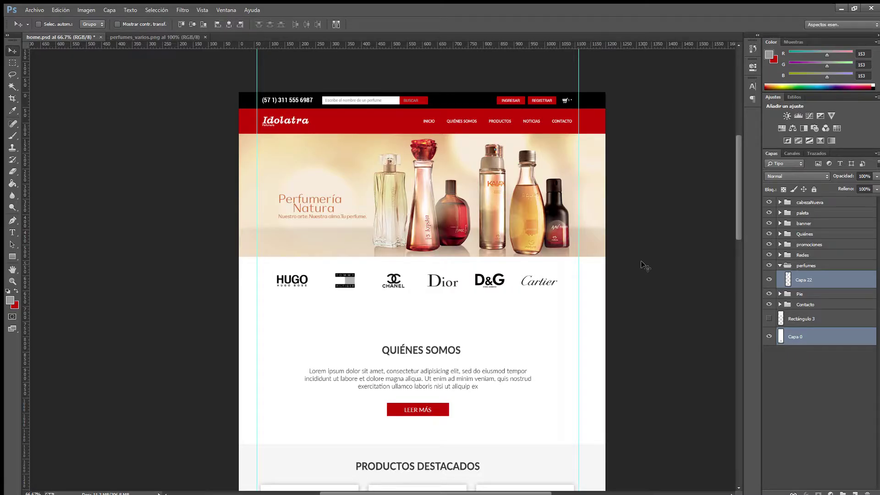
pyautogui.scroll(-2, 702, 331)
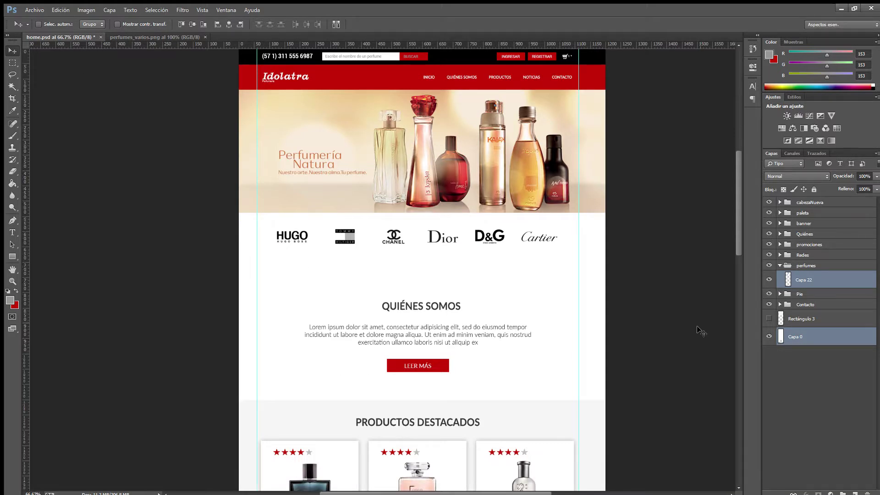
pyautogui.scroll(-1, 702, 331)
pyautogui.scroll(-3, 701, 331)
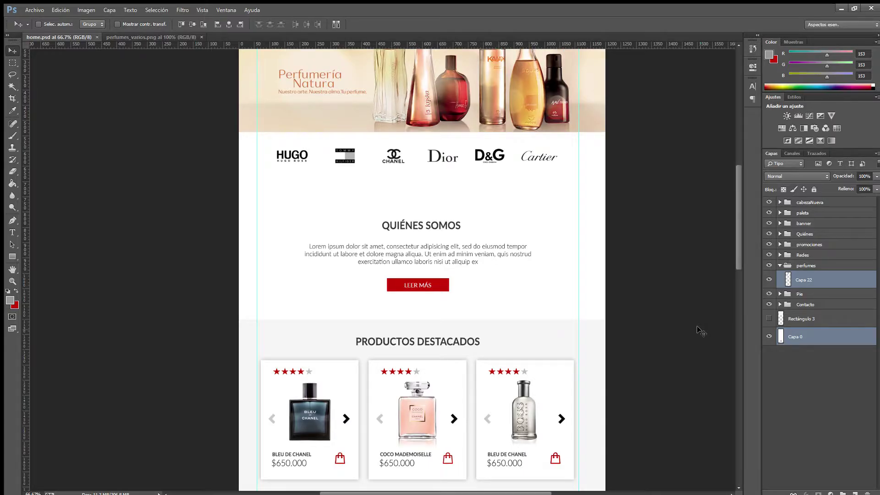
pyautogui.hotkey('ctrl', '+')
# Expand the Quiénes group and sample the 246 grey as the foreground colour.
pyautogui.moveTo(593, 281); pyautogui.dragTo(524, 267)
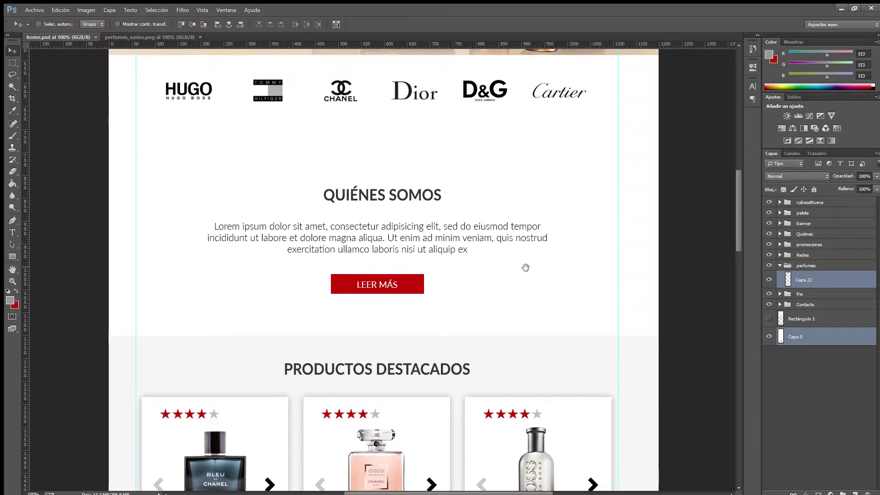
pyautogui.press('Delete')
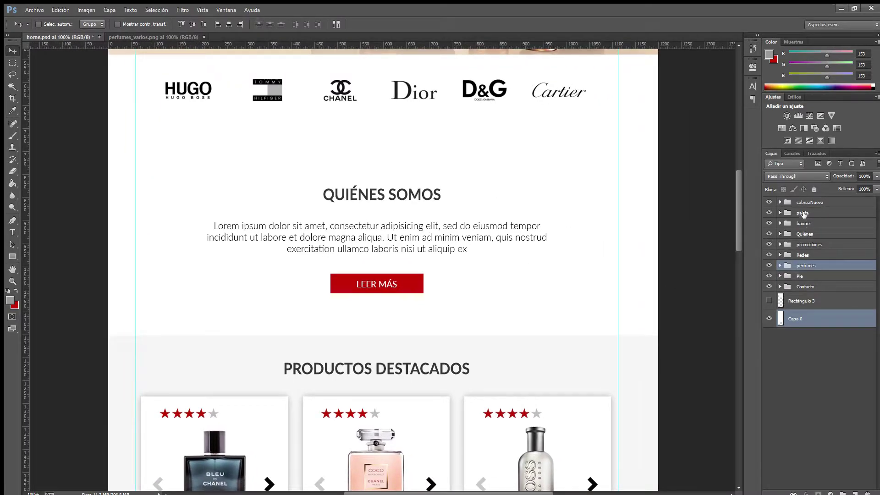
pyautogui.click(805, 233)
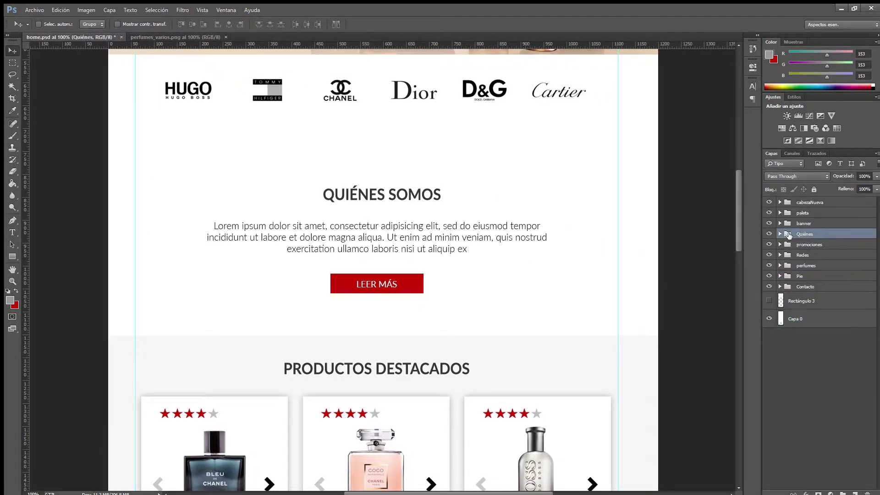
pyautogui.click(780, 234)
pyautogui.press('i')
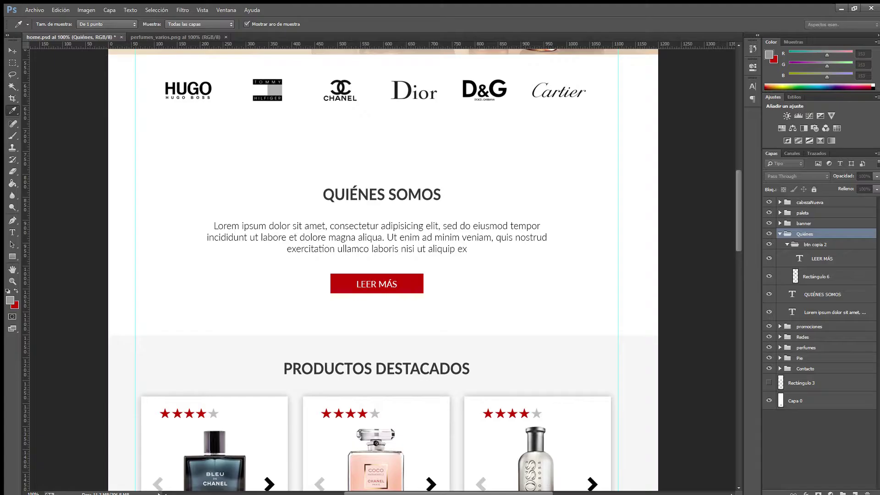
pyautogui.click(669, 123)
# Draw Rectángulo 16 over the Quiénes Somos section and move it below the Lorem ipsum layer.
pyautogui.press('v')
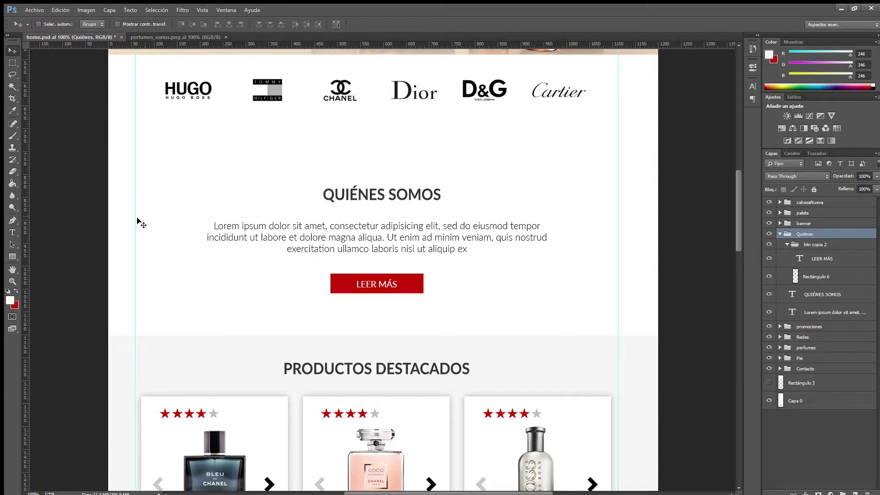
pyautogui.click(13, 257)
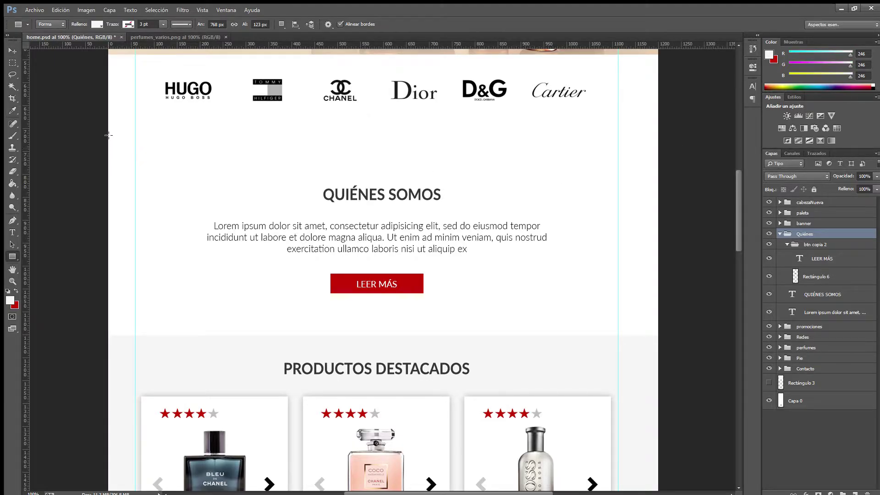
pyautogui.moveTo(109, 128); pyautogui.dragTo(658, 339)
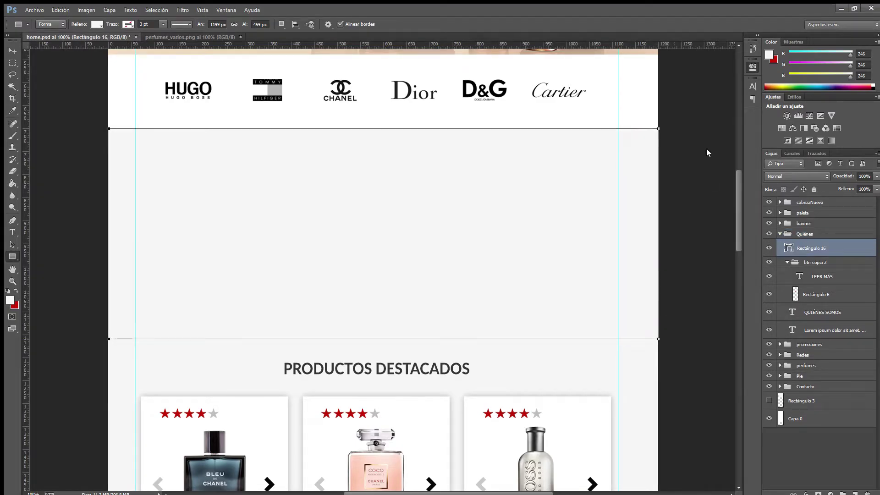
pyautogui.click(12, 50)
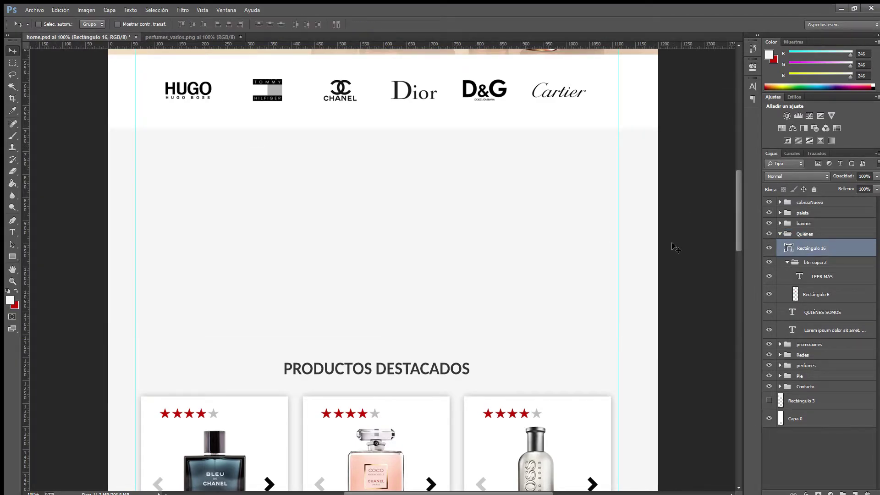
pyautogui.moveTo(836, 252); pyautogui.dragTo(835, 341)
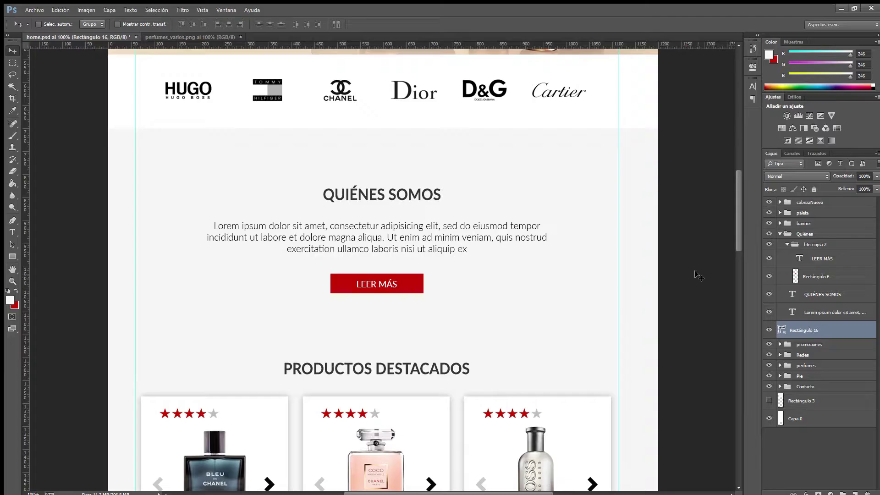
pyautogui.moveTo(833, 338); pyautogui.dragTo(845, 321)
# Load Rectángulo 16's area as a selection and set the foreground colour to the darker 237 grey.
pyautogui.click(819, 425)
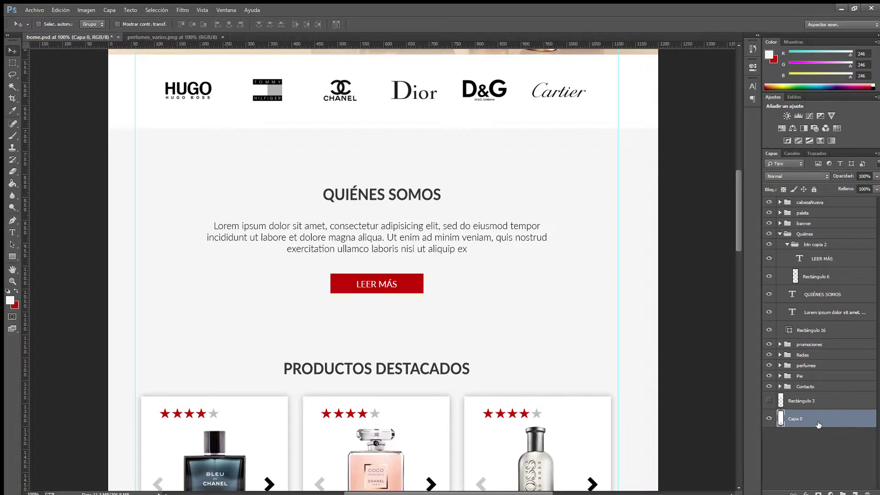
pyautogui.press('i')
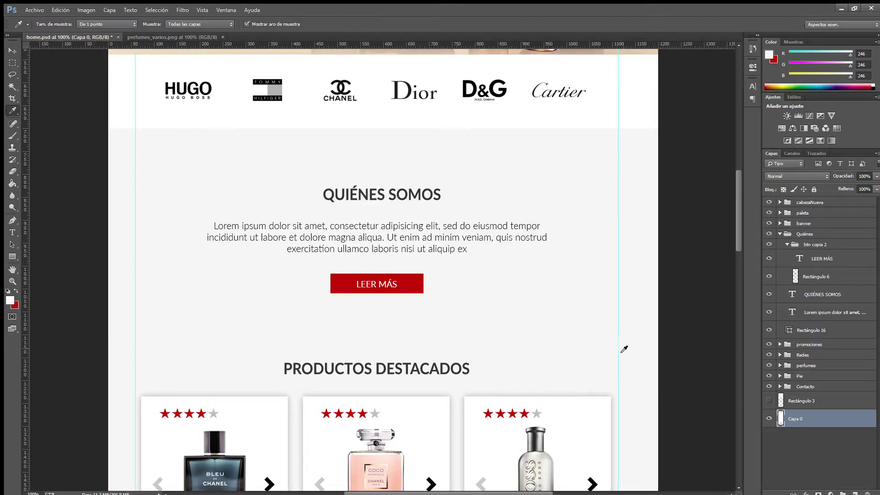
pyautogui.click(10, 301)
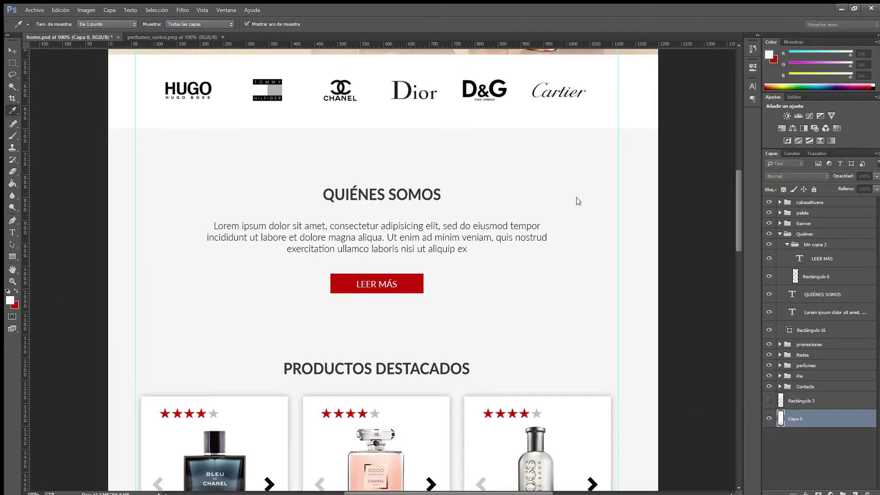
pyautogui.press('Escape')
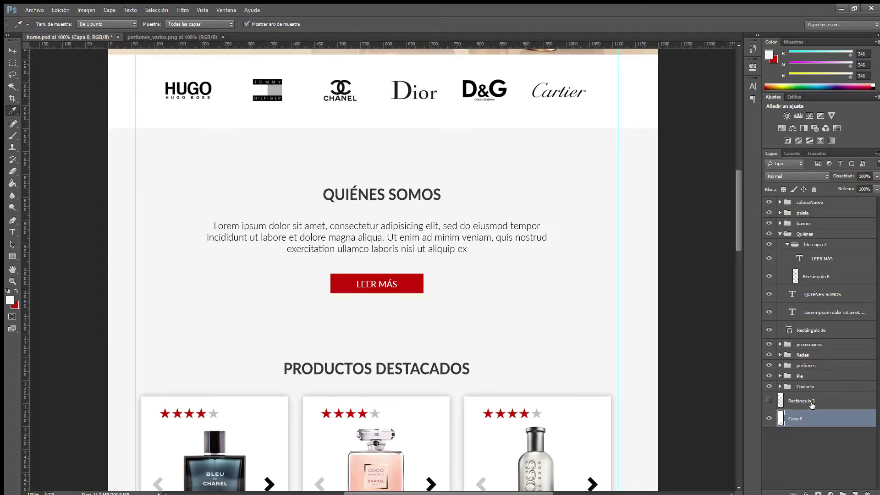
pyautogui.click(813, 330)
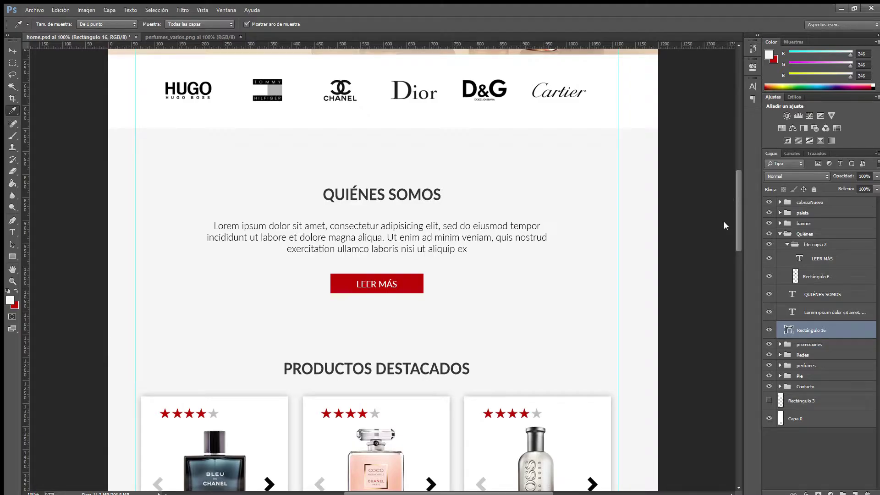
pyautogui.keyDown('ctrl'); pyautogui.click(789, 329); pyautogui.keyUp('ctrl')
pyautogui.click(8, 300)
pyautogui.press('Return')
# Return Rectángulo 16 beneath the Lorem ipsum text in the Quiénes group and reselect its area.
pyautogui.click(10, 50)
pyautogui.hotkey('ctrl', 'd')
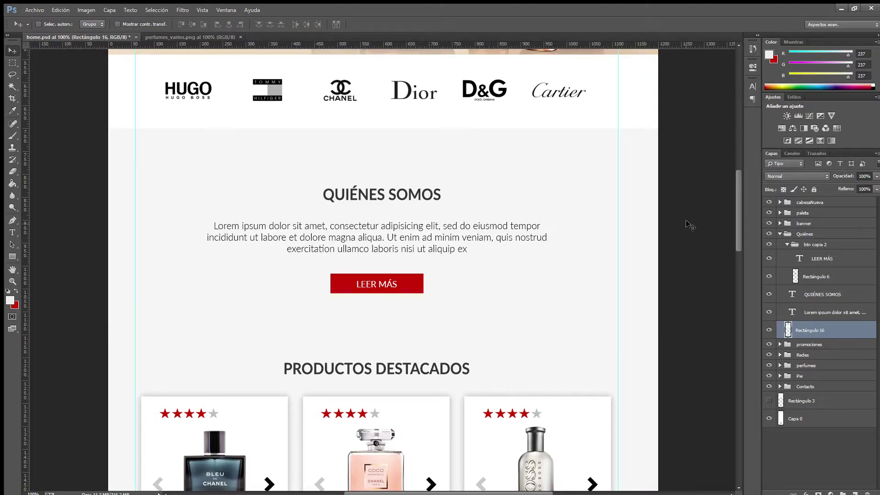
pyautogui.click(770, 235)
pyautogui.click(769, 235)
pyautogui.moveTo(819, 329); pyautogui.dragTo(825, 251)
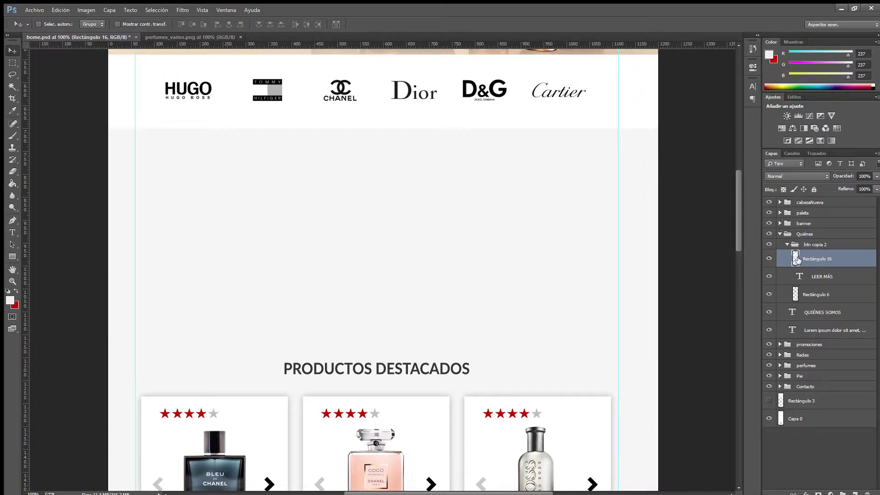
pyautogui.moveTo(808, 260); pyautogui.dragTo(821, 337)
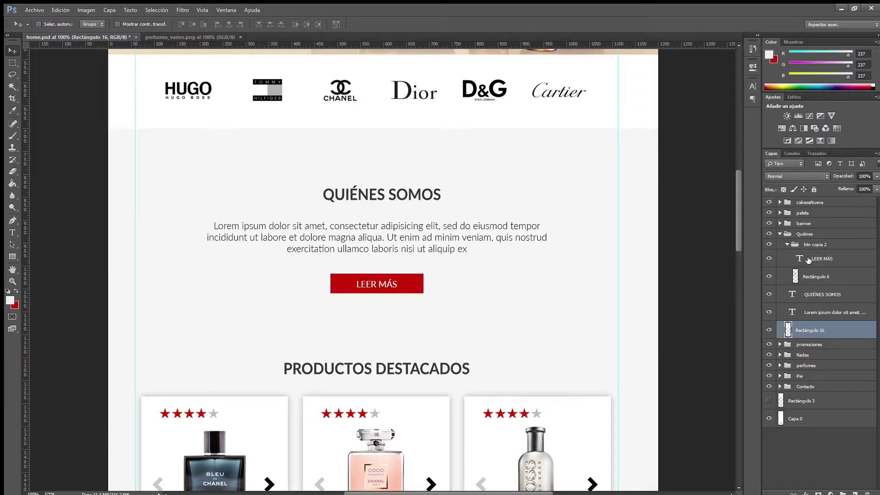
pyautogui.keyDown('ctrl'); pyautogui.click(788, 329); pyautogui.keyUp('ctrl')
pyautogui.press('i')
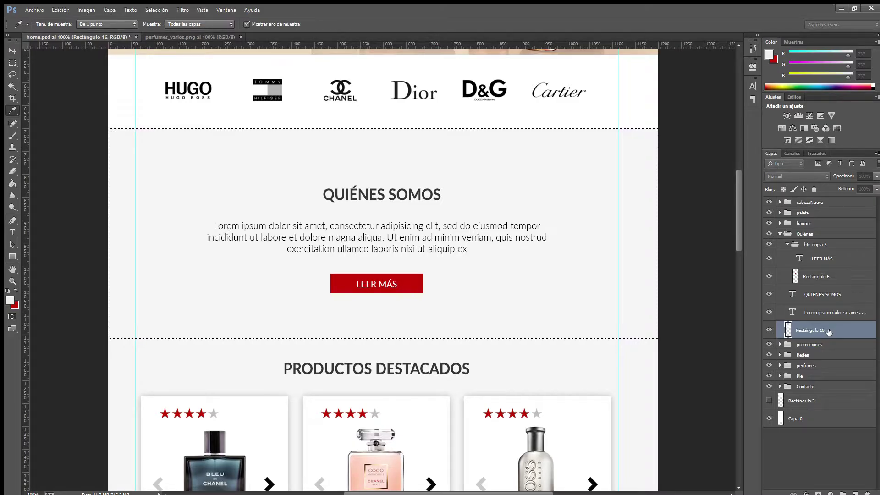
# Fill Rectángulo 16 with the 237 grey, deselect, nudge it down a few pixels, and save.
pyautogui.press('v')
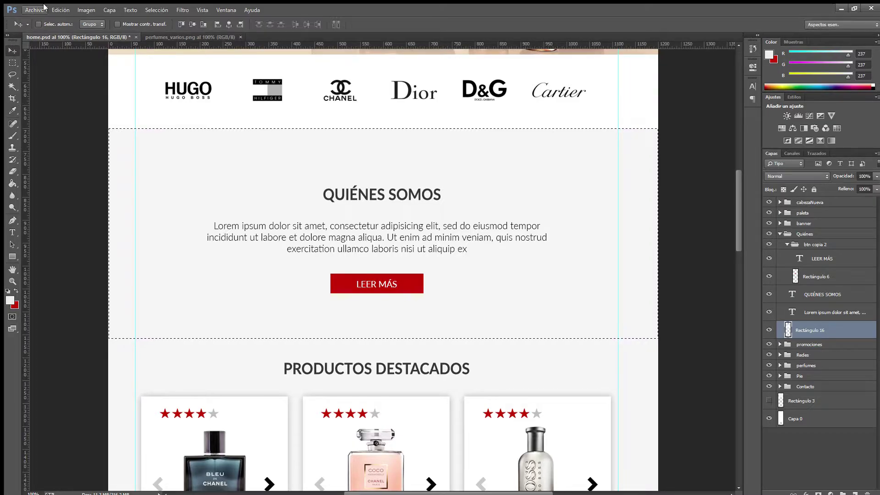
pyautogui.press('i')
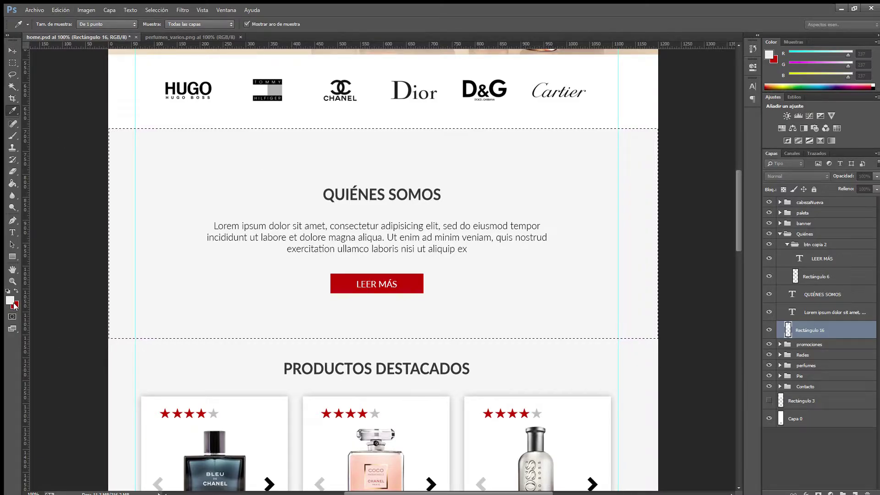
pyautogui.press('v')
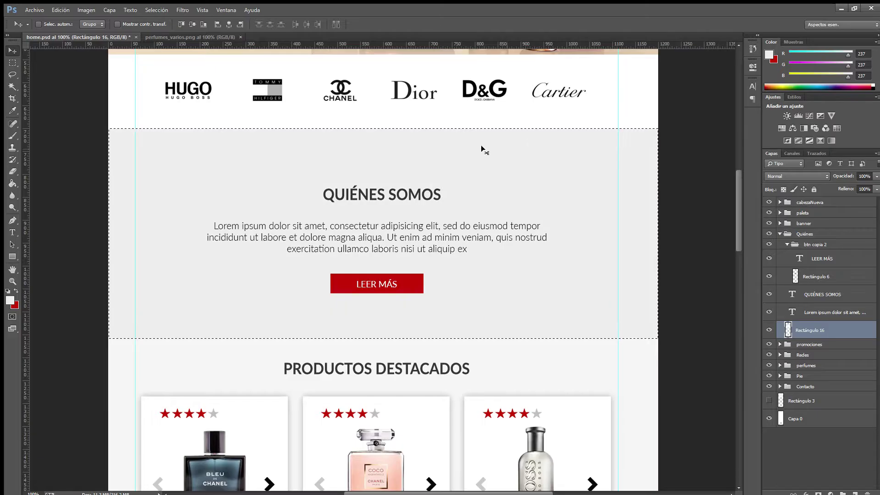
pyautogui.hotkey('ctrl', 'd')
pyautogui.press('Down')
pyautogui.press('Down')
pyautogui.press('Down')
pyautogui.press('Down')
pyautogui.press('Down')
pyautogui.press('Down')
pyautogui.press('Down')
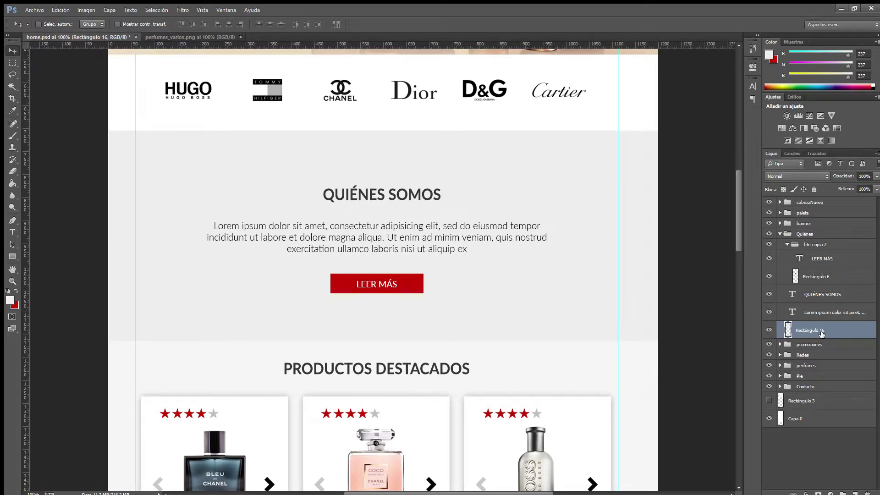
pyautogui.hotkey('ctrl', 's')
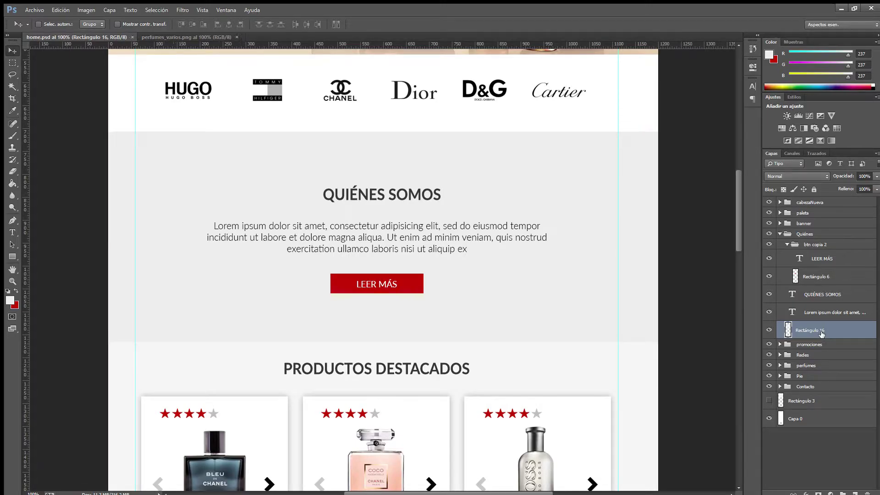
# Nudge the Capa 22 brand-logo row down about 9 px.
pyautogui.scroll(3, 599, 192)
pyautogui.scroll(5, 522, 165)
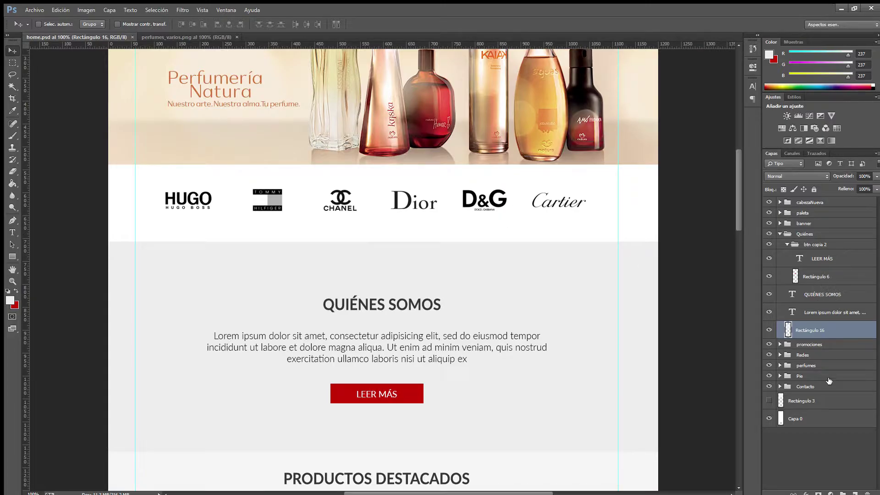
pyautogui.click(779, 365)
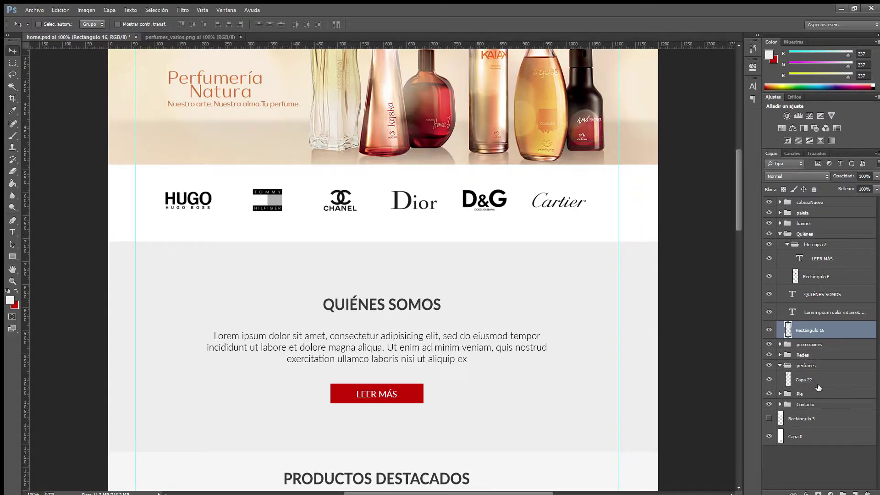
pyautogui.click(811, 380)
pyautogui.press('Down')
pyautogui.press('Down')
pyautogui.press('Down')
pyautogui.press('Down')
pyautogui.press('Down')
pyautogui.press('Down')
pyautogui.press('Down')
pyautogui.press('Down')
pyautogui.press('Down')
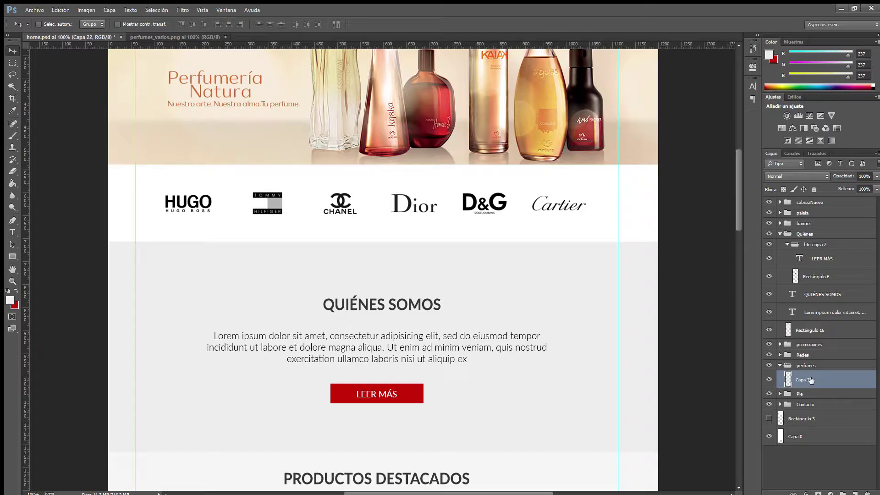
# Zoom out to 50% and back to 100% to review the logo row's placement.
pyautogui.hotkey('ctrl', '-')
pyautogui.hotkey('ctrl', '-')
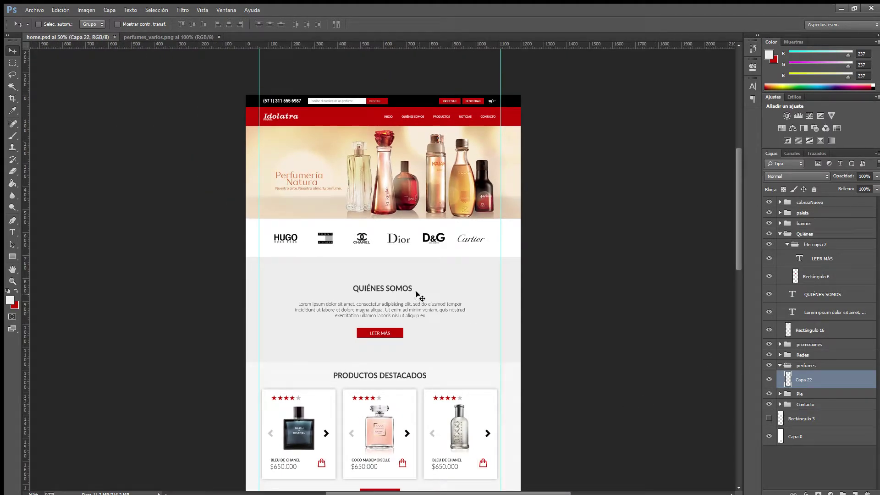
pyautogui.scroll(-5, 417, 295)
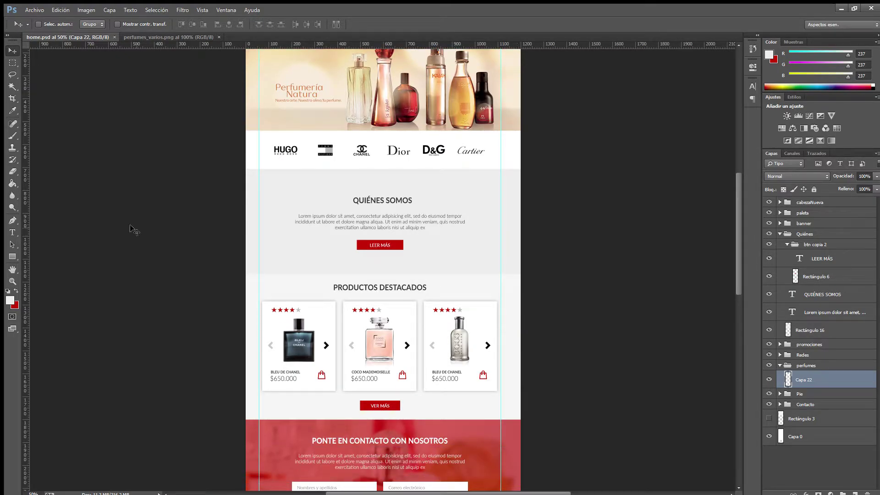
pyautogui.scroll(-8, 504, 298)
pyautogui.scroll(-5, 392, 363)
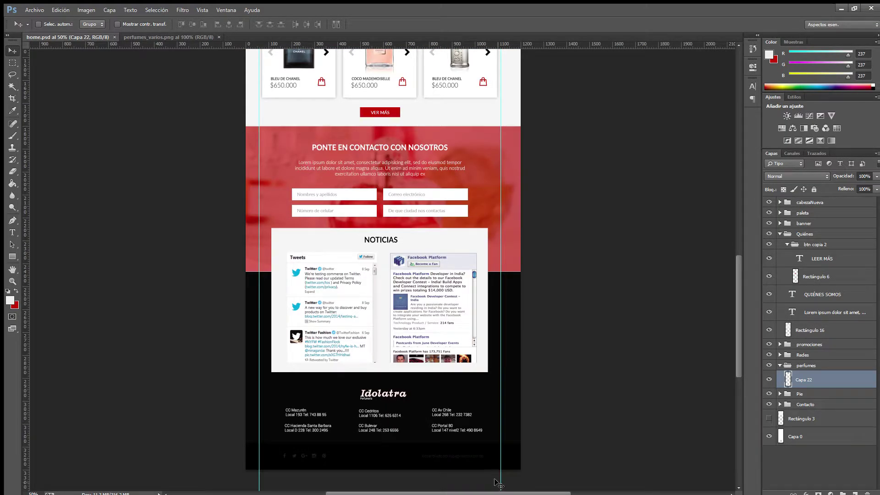
pyautogui.scroll(16, 497, 483)
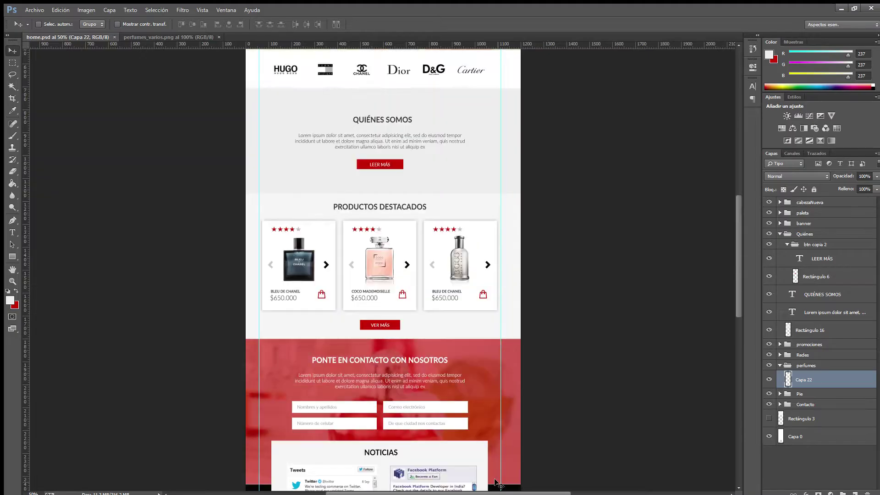
pyautogui.scroll(1, 499, 484)
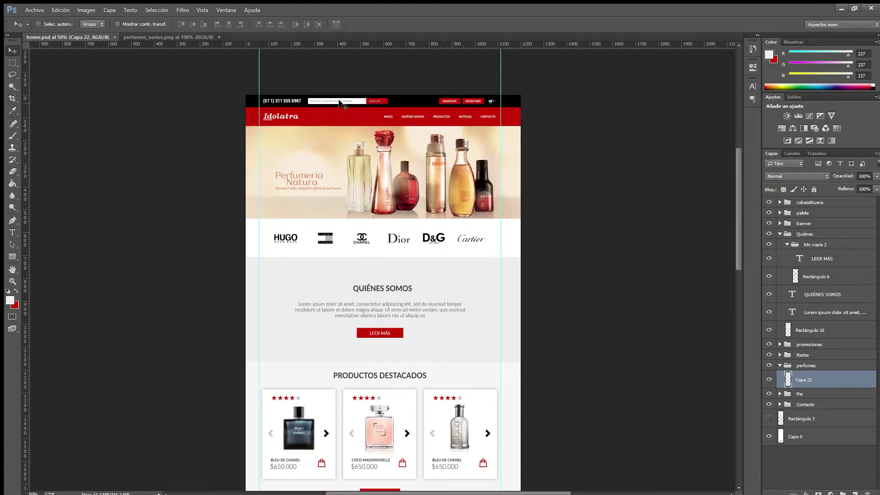
pyautogui.hotkey('ctrl', '+')
pyautogui.hotkey('ctrl', '+')
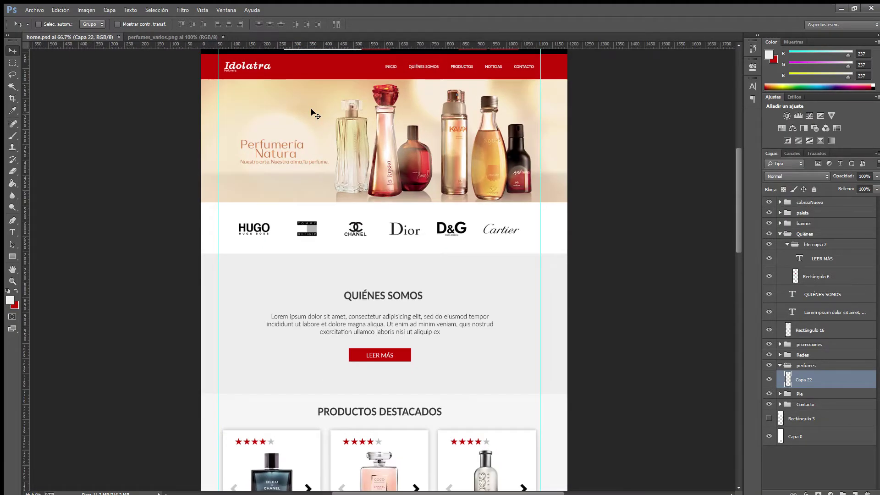
pyautogui.moveTo(315, 115); pyautogui.dragTo(332, 305)
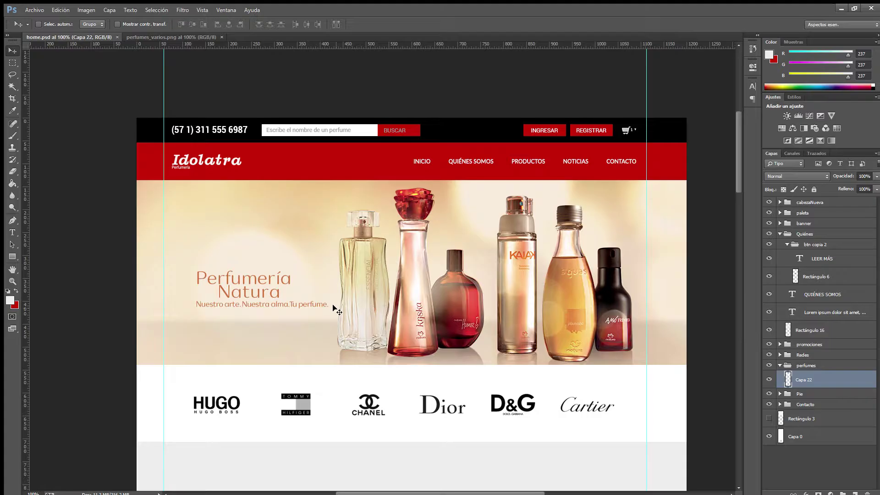
pyautogui.scroll(-5, 392, 369)
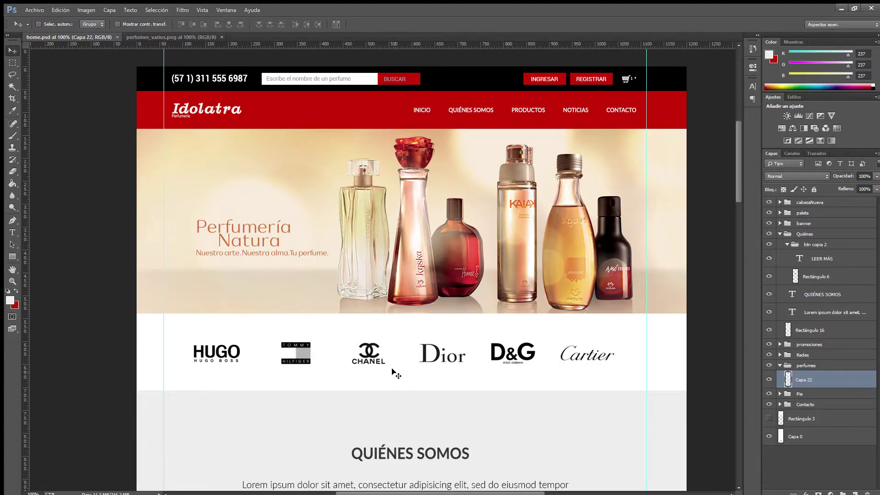
pyautogui.scroll(4, 447, 382)
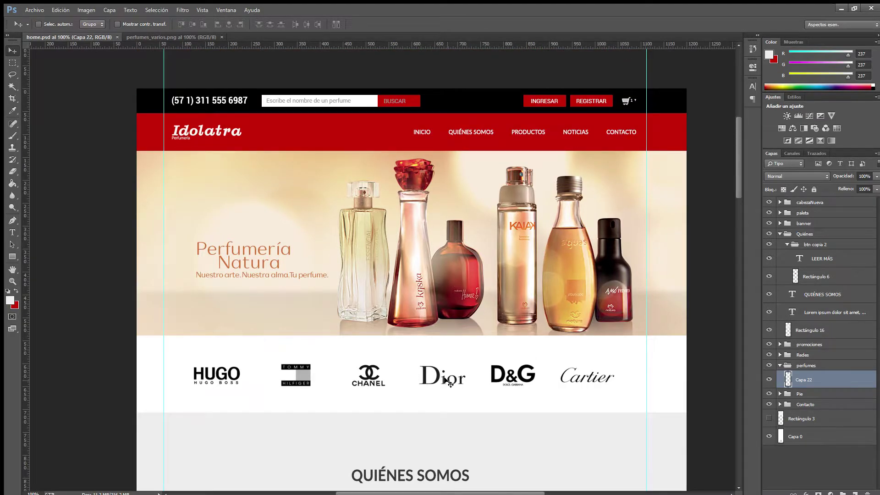
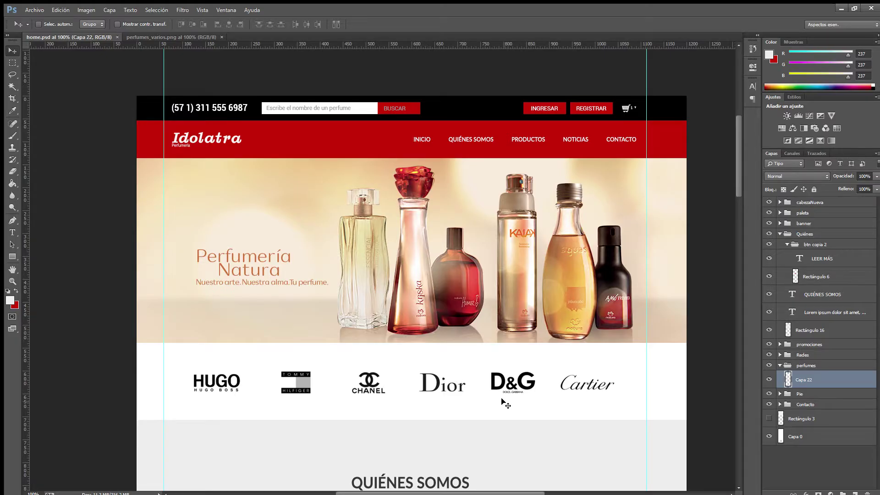
# Collapse the Quiénes and perfumes layer groups and expand the cabezaNueva header group.
pyautogui.scroll(-2, 491, 403)
pyautogui.scroll(-2, 493, 403)
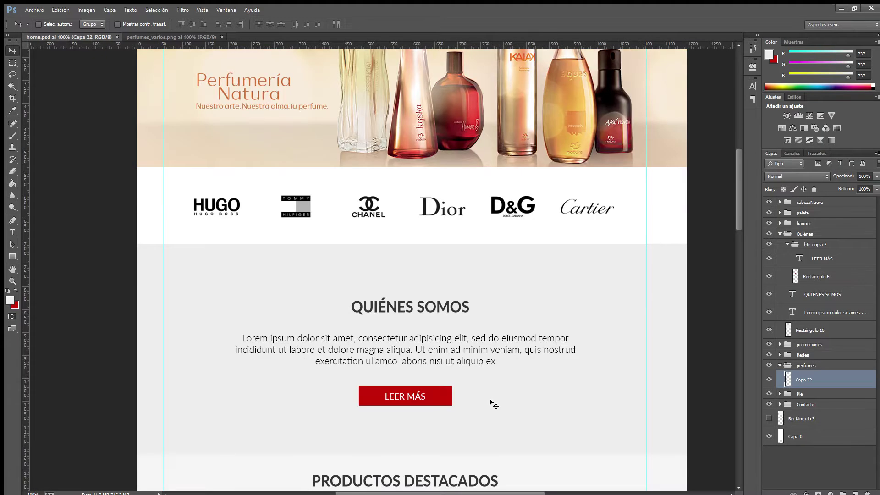
pyautogui.scroll(5, 493, 405)
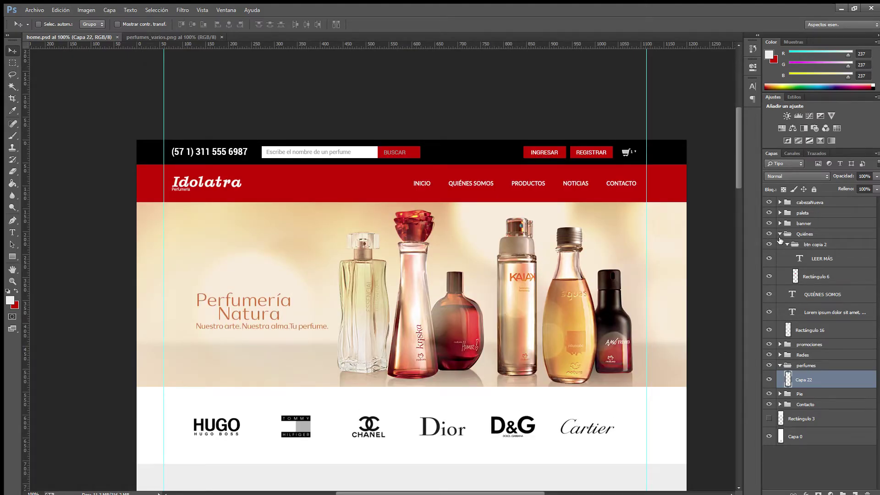
pyautogui.click(780, 235)
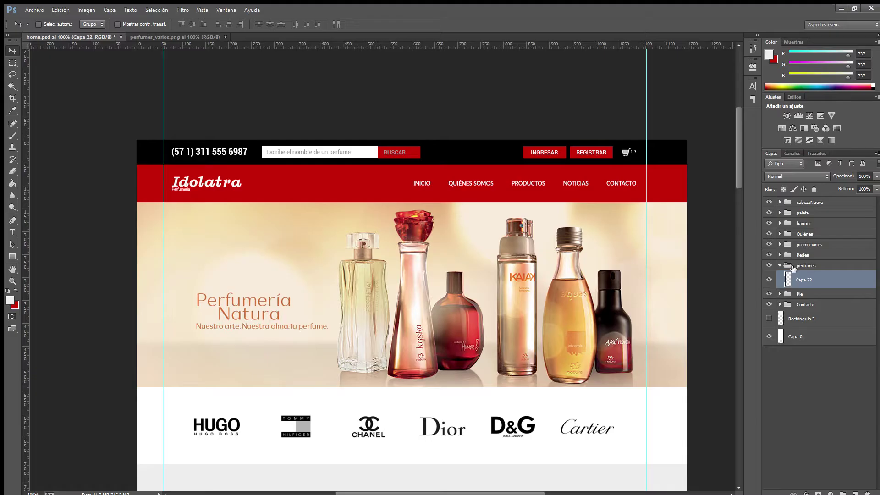
pyautogui.click(779, 265)
pyautogui.click(779, 202)
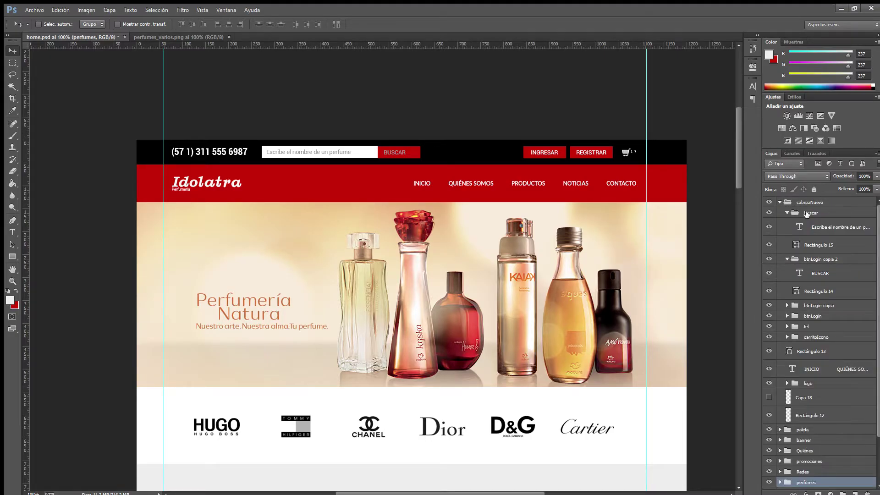
# In the buscar group, draw a grey rectangle panel under the search field.
pyautogui.click(806, 214)
pyautogui.scroll(2, 391, 208)
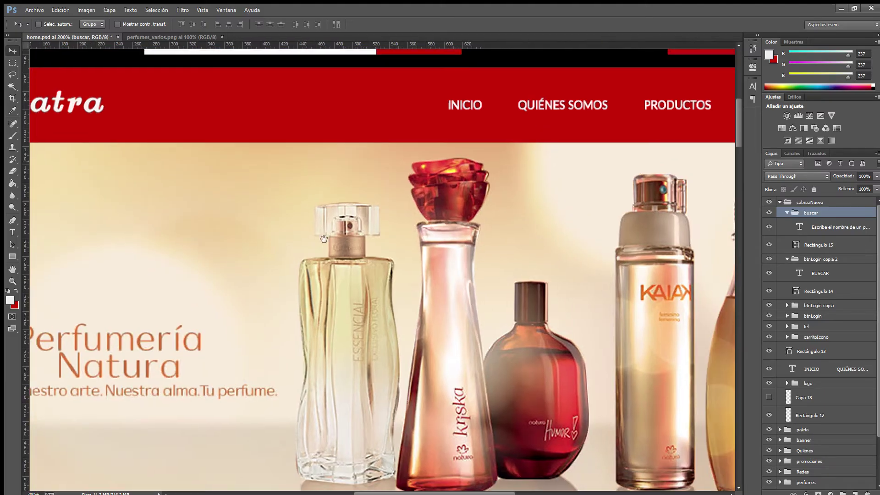
pyautogui.moveTo(324, 239); pyautogui.dragTo(346, 346)
pyautogui.click(12, 257)
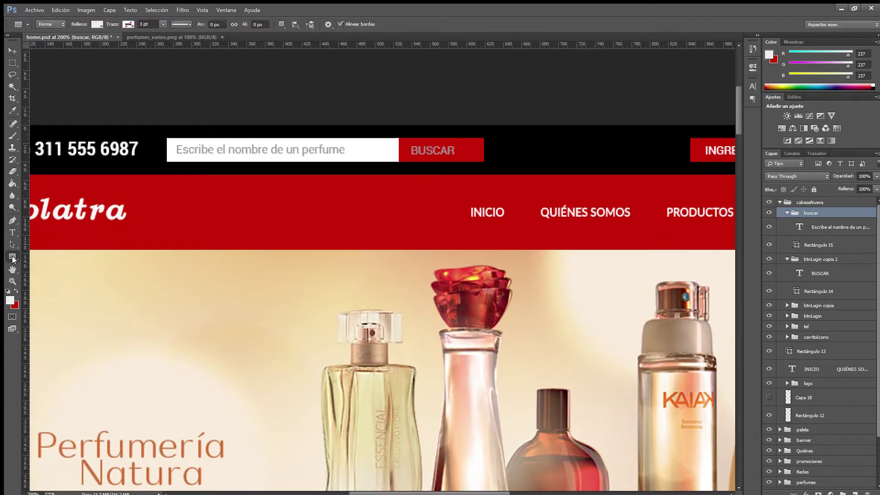
pyautogui.hotkey('ctrl', '+')
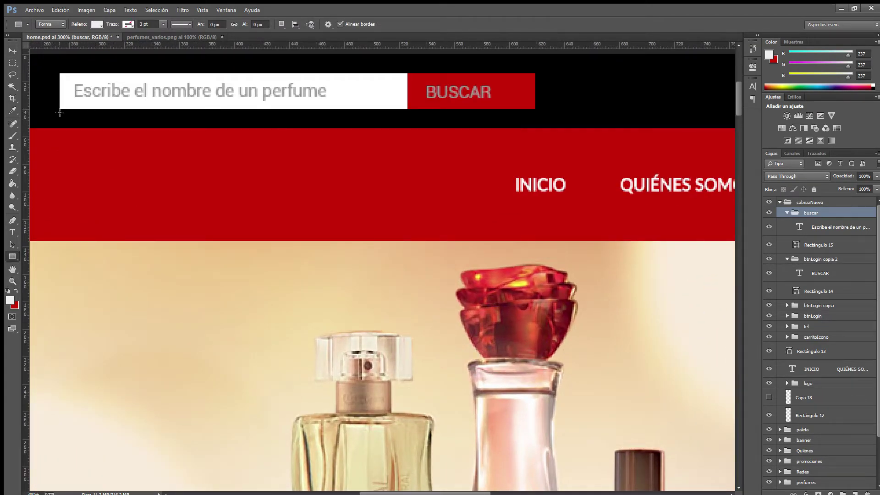
pyautogui.moveTo(59, 110); pyautogui.dragTo(404, 316)
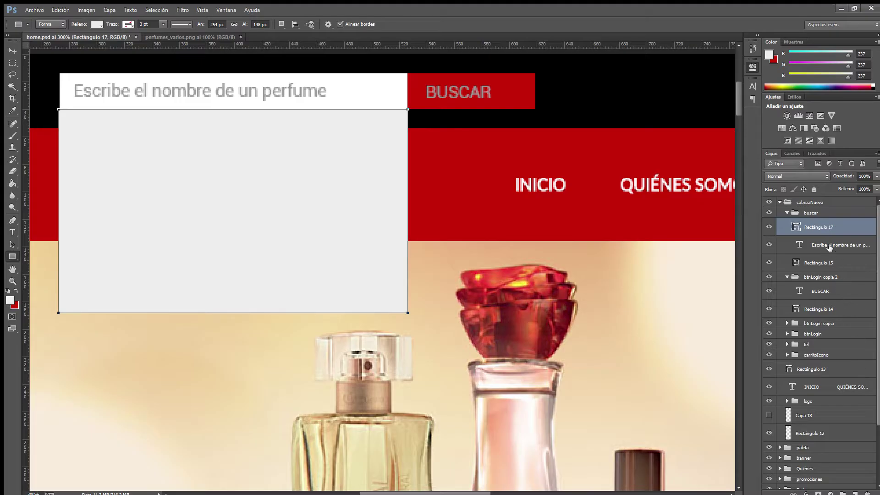
# Nudge the panel one pixel right and narrow its right edge to match the search field.
pyautogui.click(12, 51)
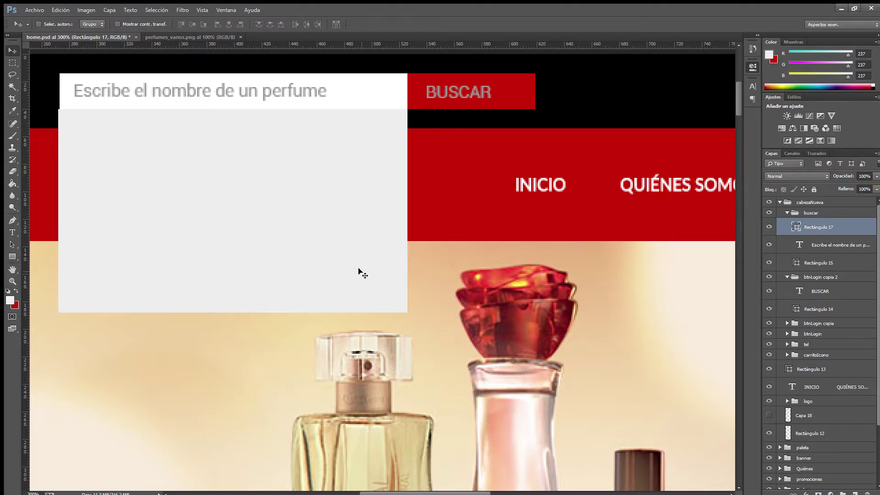
pyautogui.press('Right')
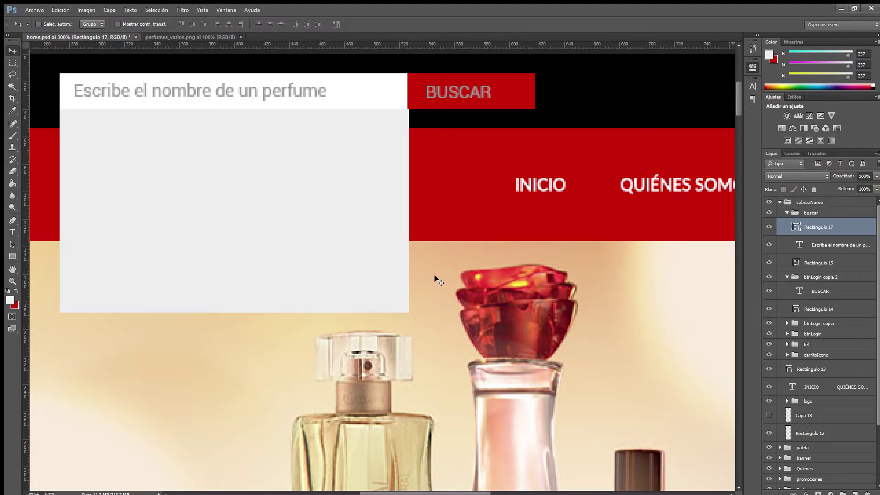
pyautogui.press('m')
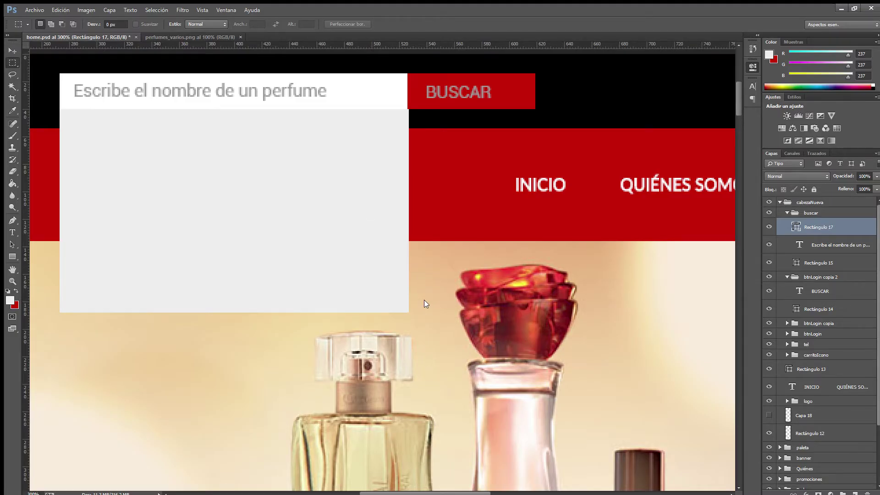
pyautogui.hotkey('ctrl', 't')
pyautogui.scroll(2, 426, 302)
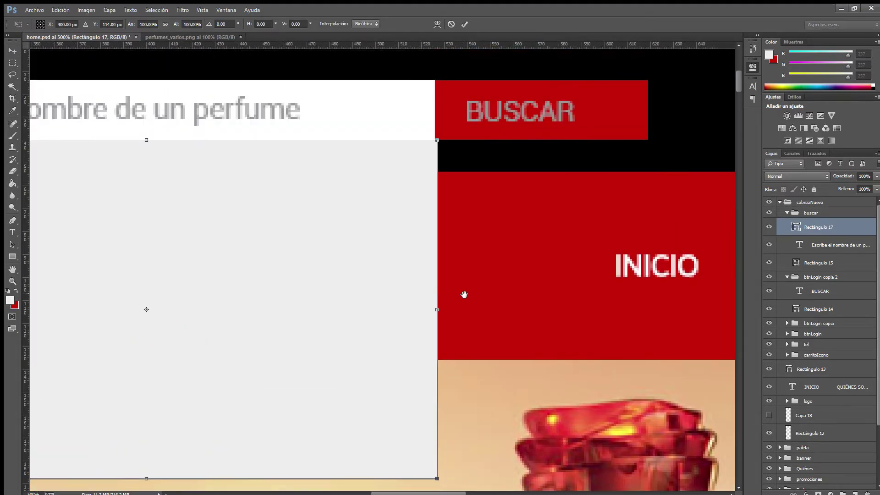
pyautogui.moveTo(437, 309); pyautogui.dragTo(435, 309)
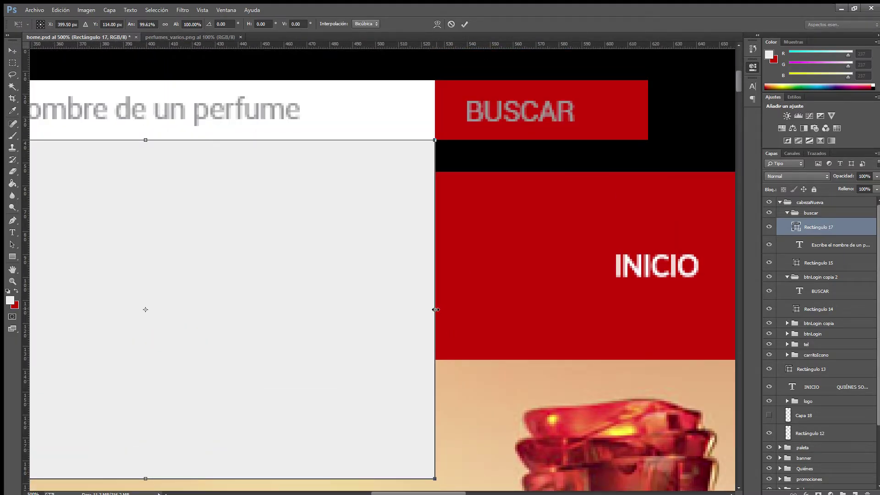
pyautogui.press('Return')
pyautogui.press('m')
pyautogui.click(11, 50)
pyautogui.hotkey('ctrl', '-')
pyautogui.hotkey('ctrl', '-')
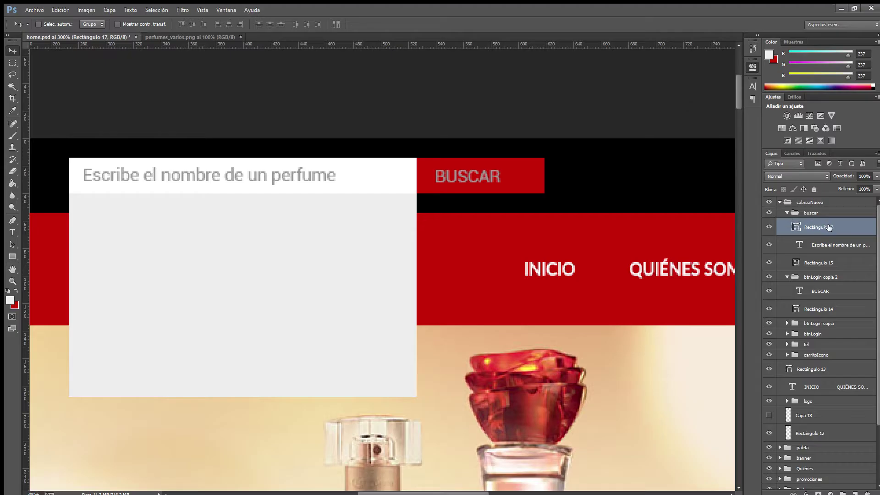
# Add a Drop Shadow layer style to the grey panel, Rectángulo 17.
pyautogui.press('h')
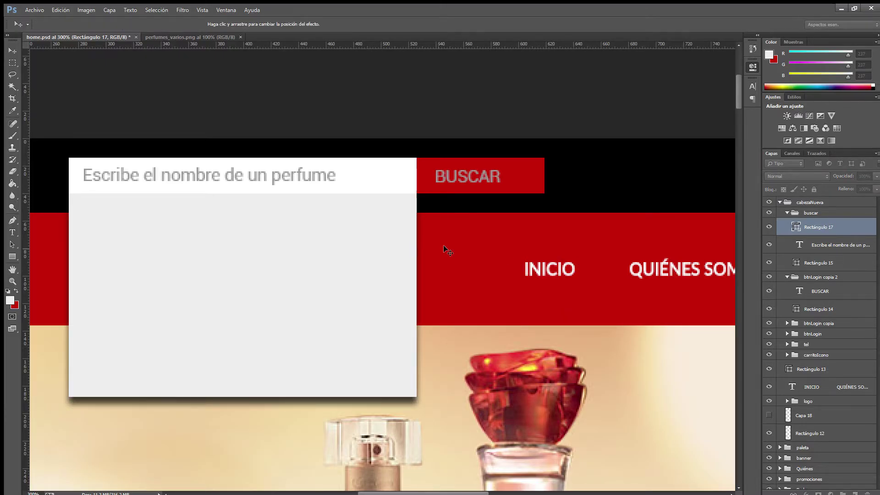
pyautogui.press('Escape')
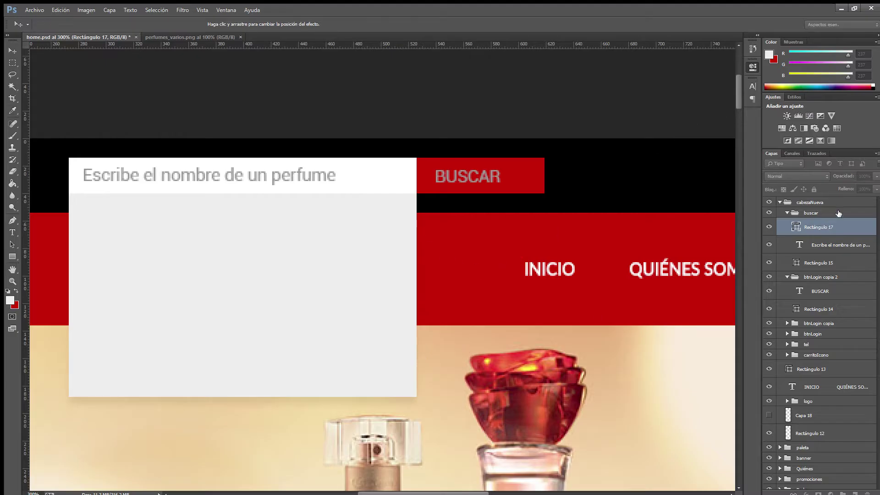
pyautogui.press('Return')
# Put the grey panel into a new group named resultado.
pyautogui.hotkey('ctrl', '-')
pyautogui.hotkey('ctrl', '-')
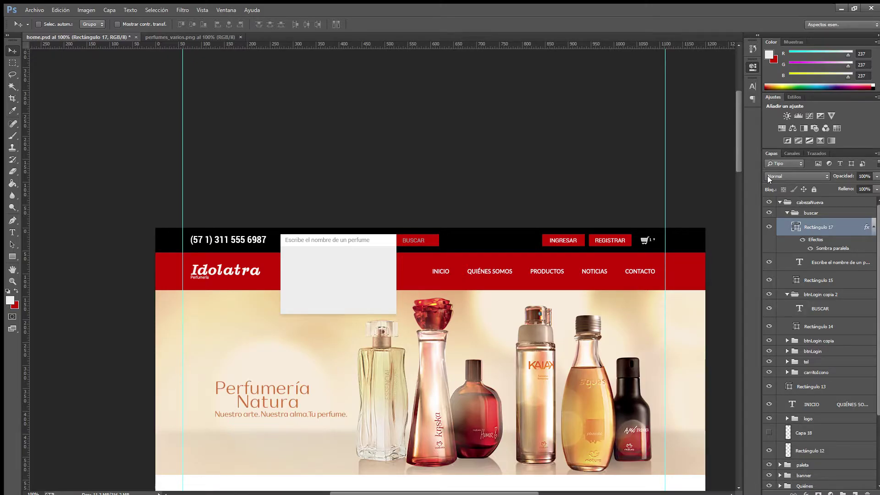
pyautogui.hotkey('ctrl', '+')
pyautogui.hotkey('ctrl', '+')
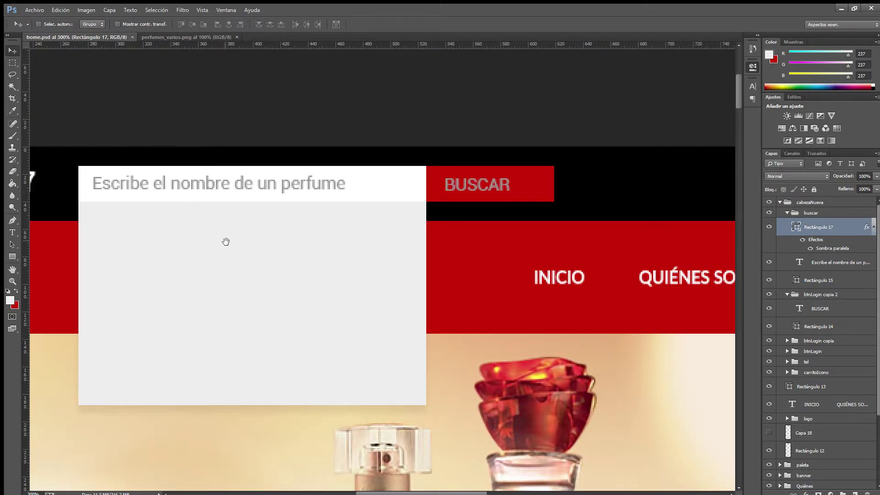
pyautogui.moveTo(226, 241); pyautogui.dragTo(279, 257)
pyautogui.hotkey('ctrl', '+')
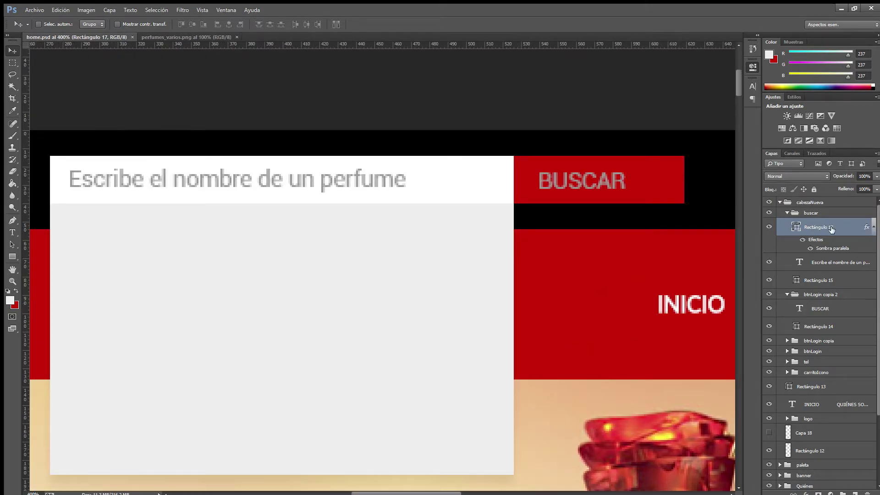
pyautogui.click(811, 202)
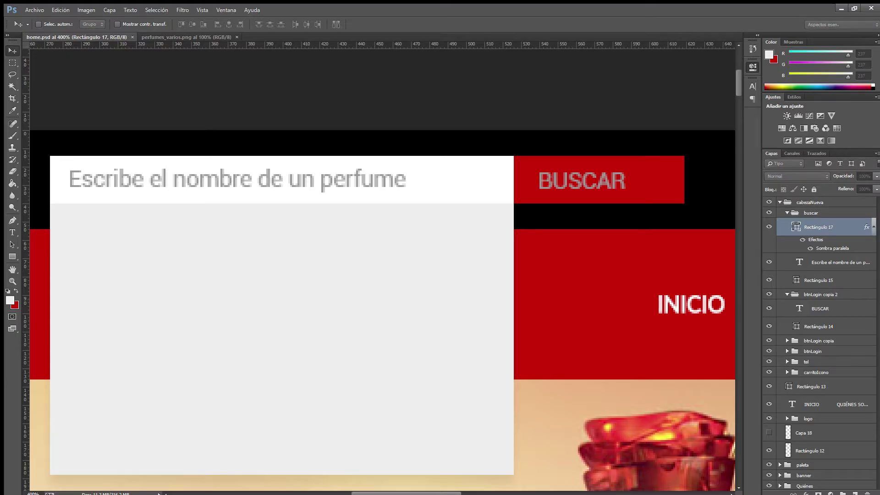
pyautogui.hotkey('ctrl', 'g')
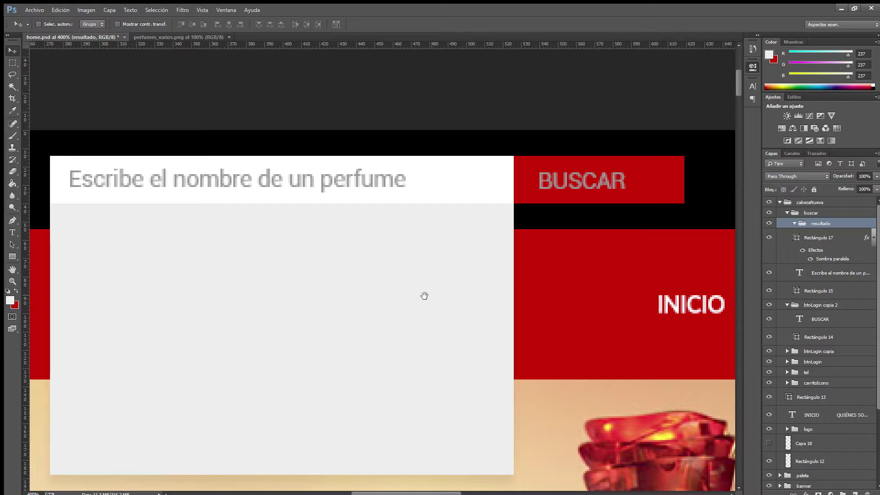
# Expand promociones, collapse the btn and productos copia 2 groups, and select productos copia 2.
pyautogui.scroll(-3, 405, 214)
pyautogui.hscroll(-3, 404, 214)
pyautogui.scroll(1, 405, 222)
pyautogui.hotkey('ctrl', '-')
pyautogui.hotkey('ctrl', '-')
pyautogui.hotkey('ctrl', '-')
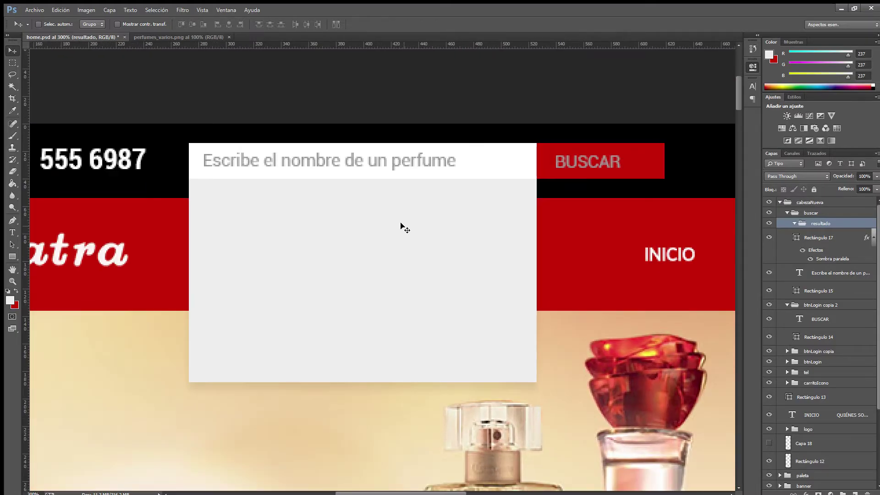
pyautogui.scroll(-2, 610, 342)
pyautogui.scroll(-1, 610, 342)
pyautogui.scroll(-3, 793, 416)
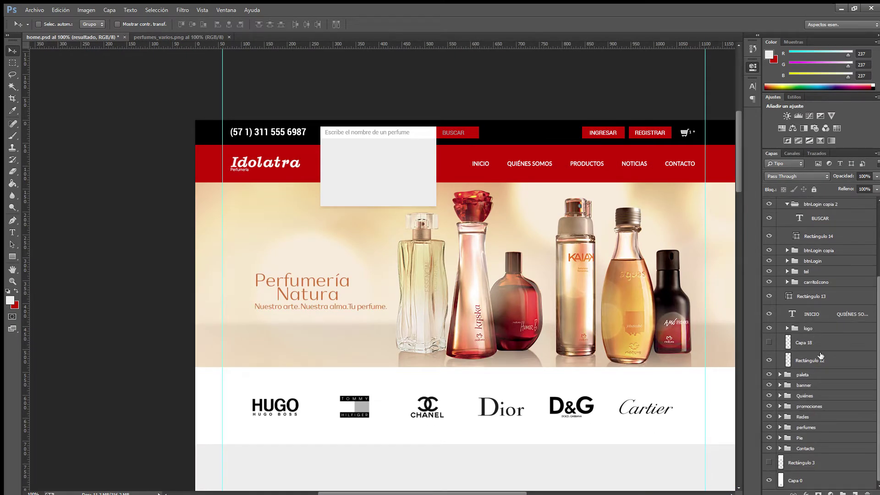
pyautogui.click(779, 405)
pyautogui.scroll(-3, 778, 393)
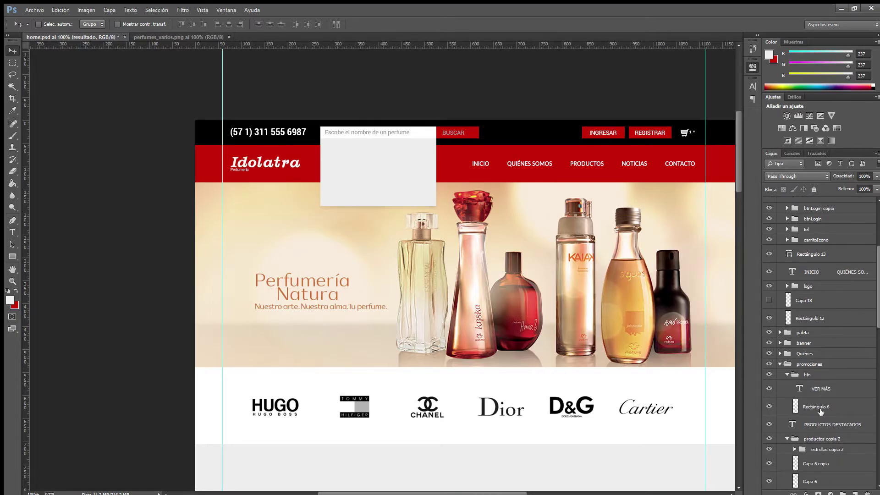
pyautogui.scroll(-3, 465, 396)
pyautogui.scroll(-10, 465, 396)
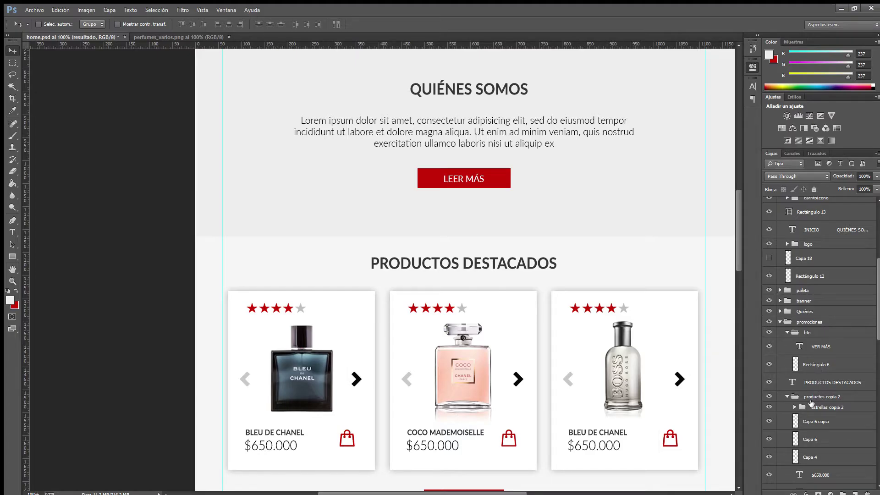
pyautogui.click(787, 333)
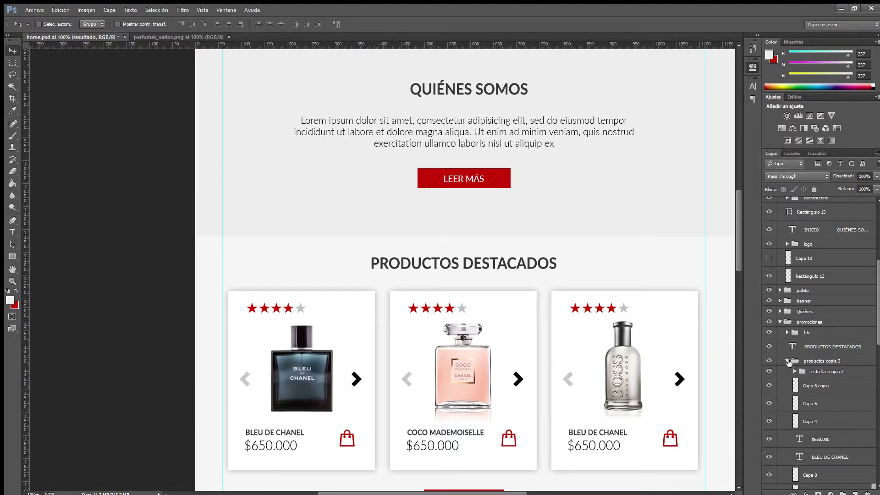
pyautogui.click(787, 361)
pyautogui.click(796, 361)
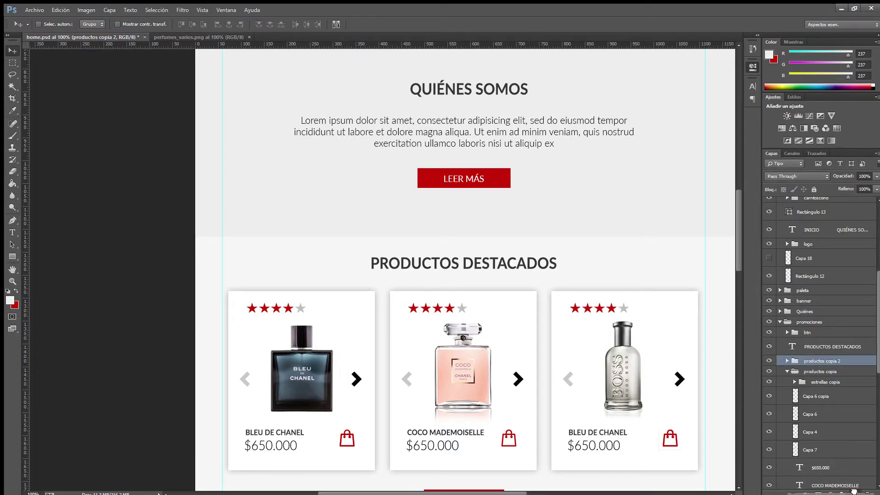
# Drag the copied product card out of its row and up over the hero banner.
pyautogui.moveTo(855, 493); pyautogui.dragTo(855, 493)
pyautogui.scroll(3, 821, 344)
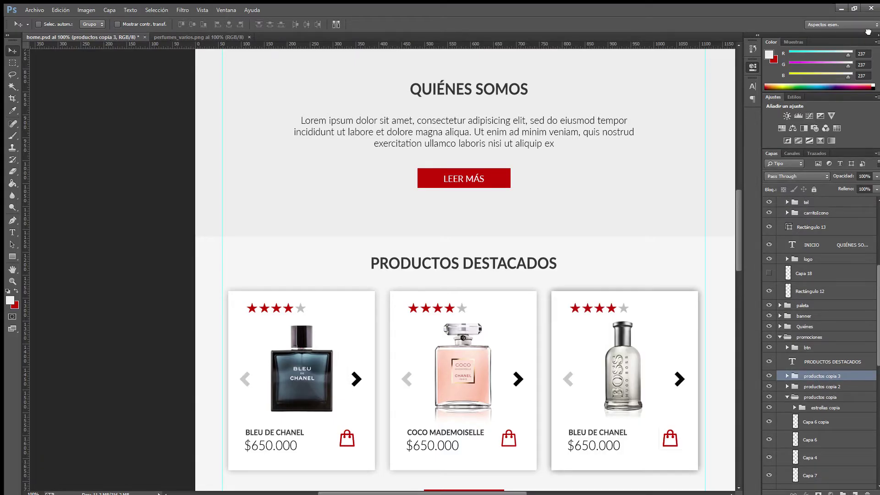
pyautogui.moveTo(866, 5); pyautogui.dragTo(842, 226)
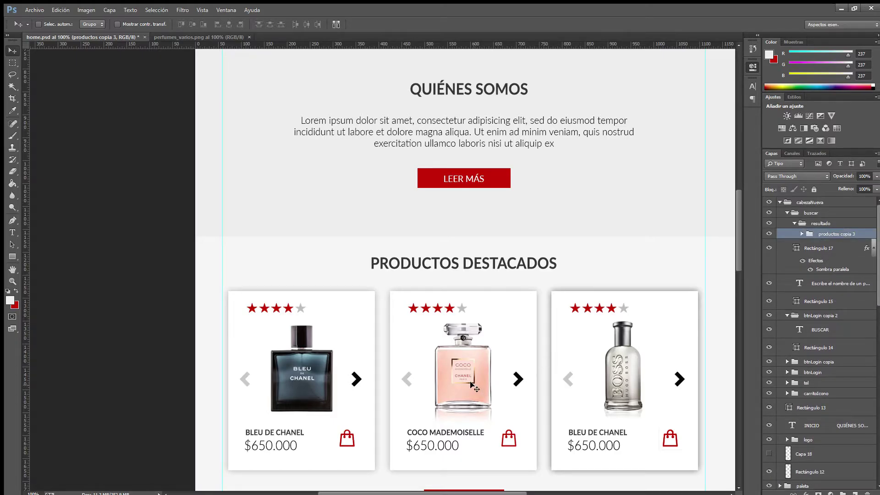
pyautogui.moveTo(468, 378); pyautogui.dragTo(468, 180)
pyautogui.moveTo(567, 189); pyautogui.dragTo(344, 168)
pyautogui.scroll(10, 456, 165)
pyautogui.moveTo(406, 442); pyautogui.dragTo(392, 148)
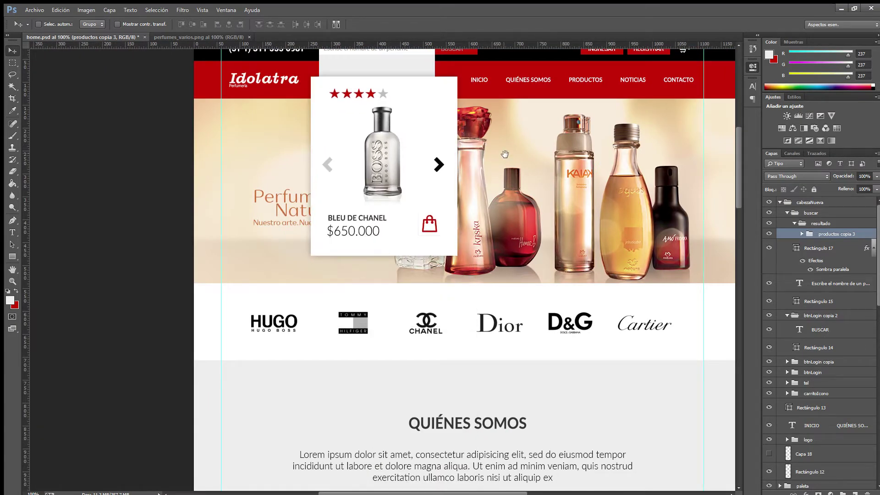
# Position the copied card just below the search bar.
pyautogui.moveTo(504, 156); pyautogui.dragTo(511, 331)
pyautogui.hotkey('ctrl', '+')
pyautogui.hotkey('ctrl', '+')
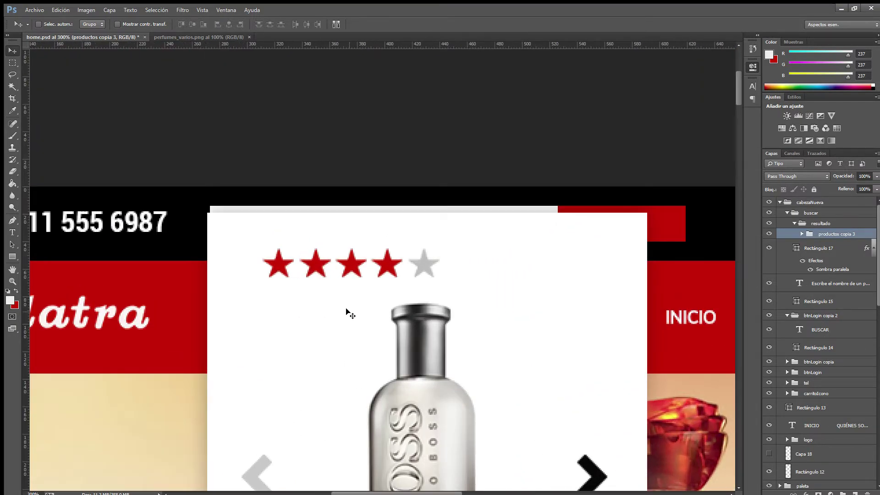
pyautogui.hotkey('ctrl', '-')
pyautogui.moveTo(374, 231); pyautogui.dragTo(374, 270)
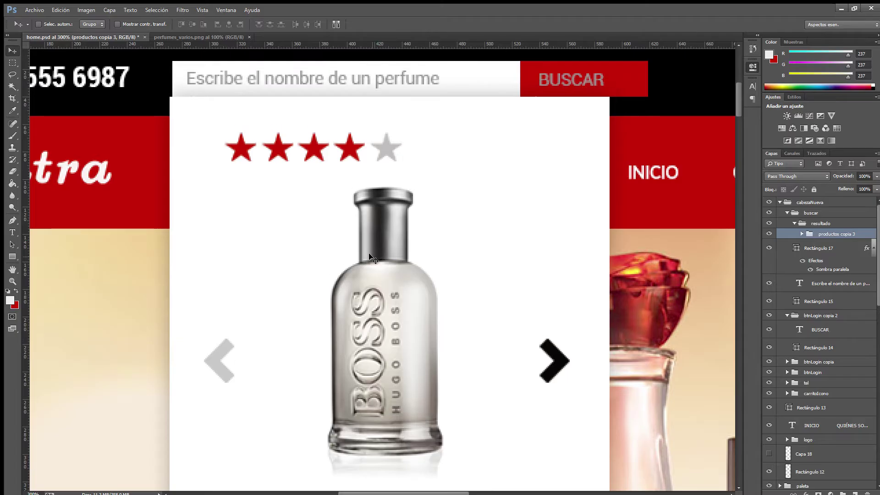
pyautogui.scroll(3, 371, 257)
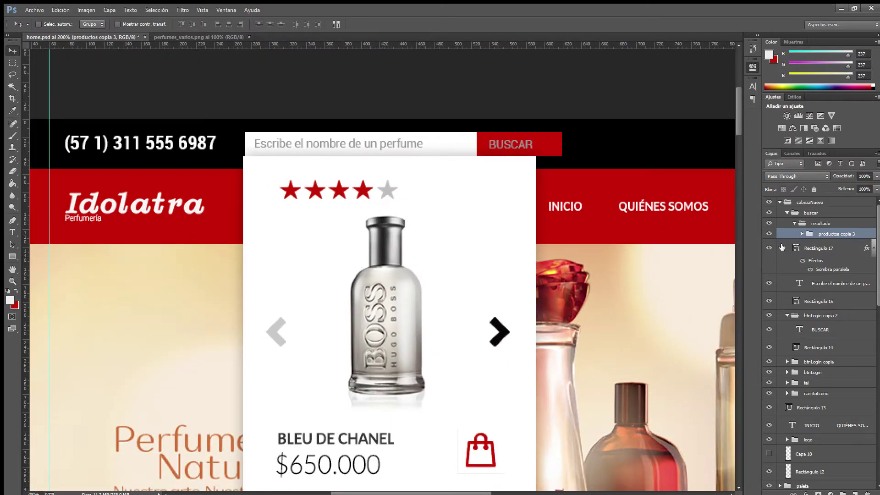
# Delete the star rating, the left and right arrows, and the leftover arrow layer from the card.
pyautogui.click(802, 234)
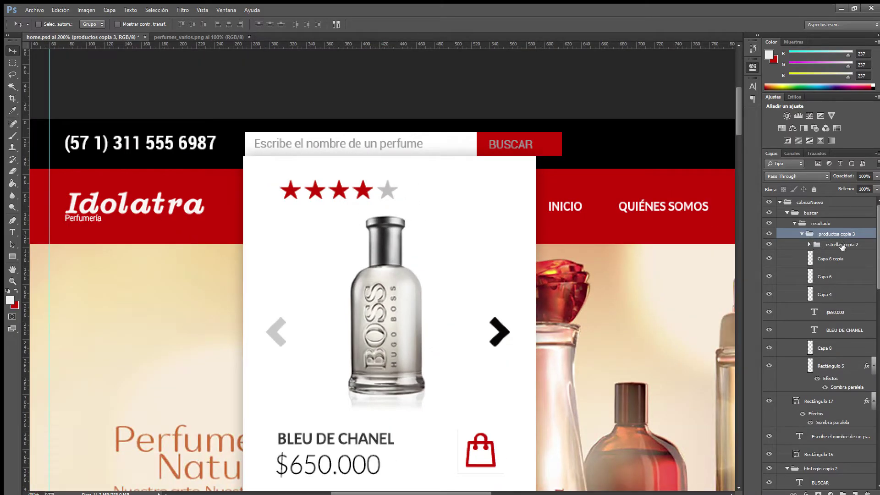
pyautogui.click(826, 243)
pyautogui.press('Delete')
pyautogui.scroll(-1, 829, 256)
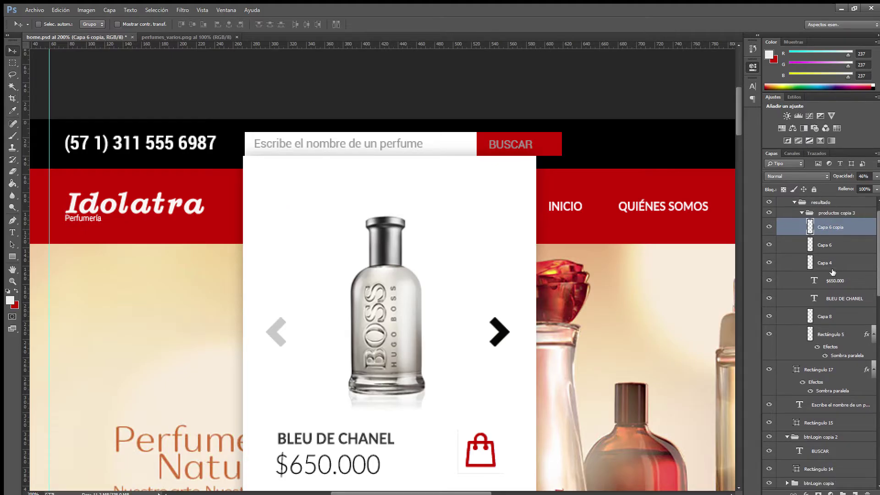
pyautogui.click(772, 246)
pyautogui.click(772, 246)
pyautogui.click(842, 249)
pyautogui.press('Delete')
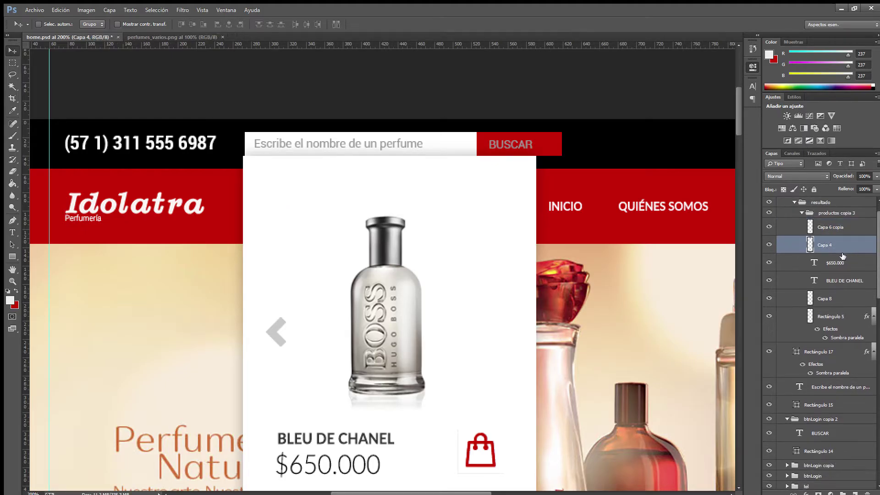
pyautogui.click(842, 255)
pyautogui.click(842, 252)
pyautogui.press('Delete')
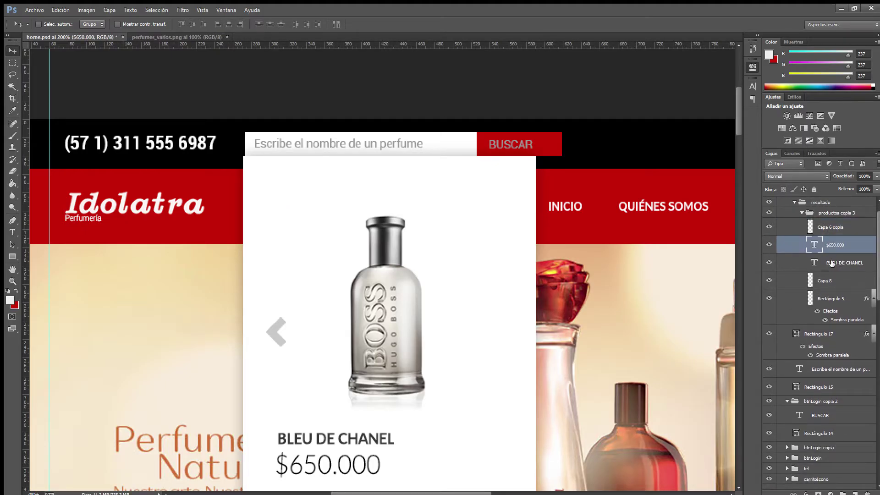
pyautogui.click(769, 262)
pyautogui.click(769, 262)
pyautogui.click(769, 280)
pyautogui.click(769, 280)
pyautogui.click(813, 230)
pyautogui.press('Delete')
# Scale the bottle image down to about 21.5% as a thumbnail at the card's top-left.
pyautogui.scroll(-3, 648, 330)
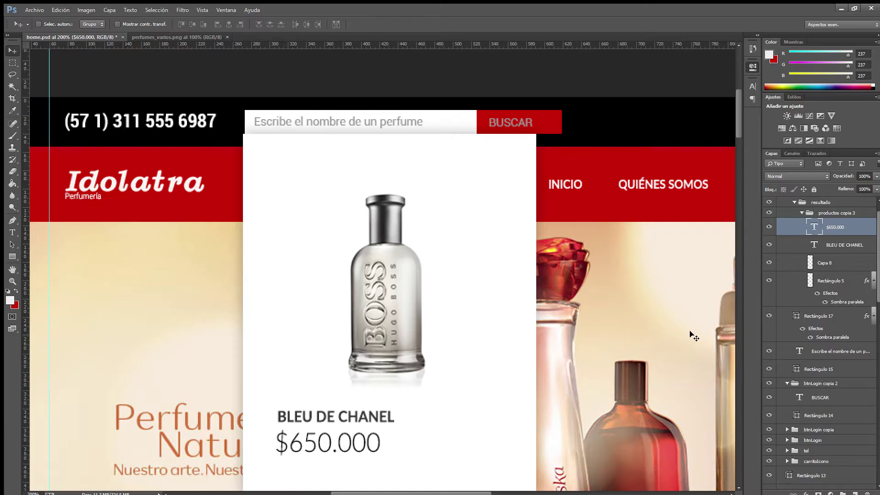
pyautogui.scroll(1, 835, 243)
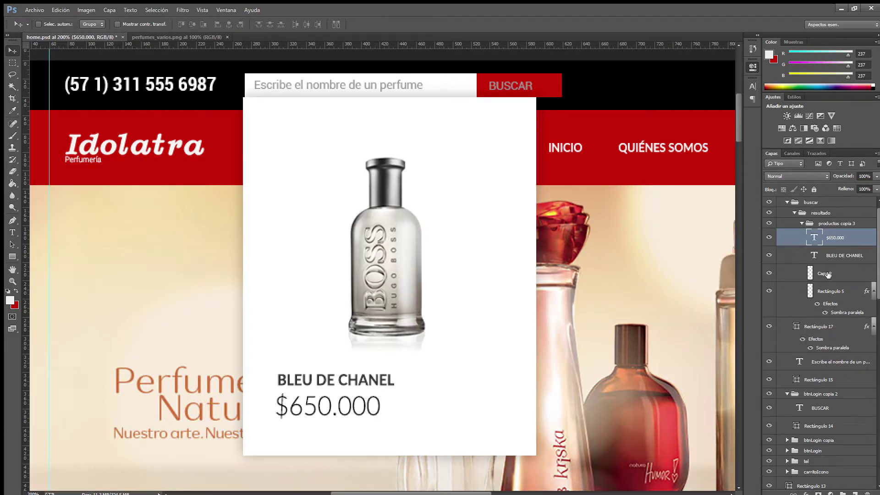
pyautogui.click(807, 273)
pyautogui.click(768, 274)
pyautogui.click(769, 273)
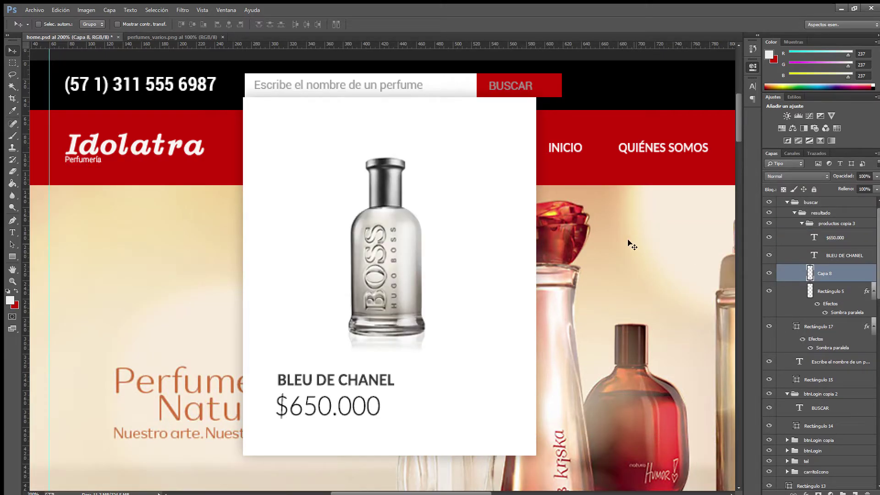
pyautogui.press('m')
pyautogui.hotkey('ctrl', 't')
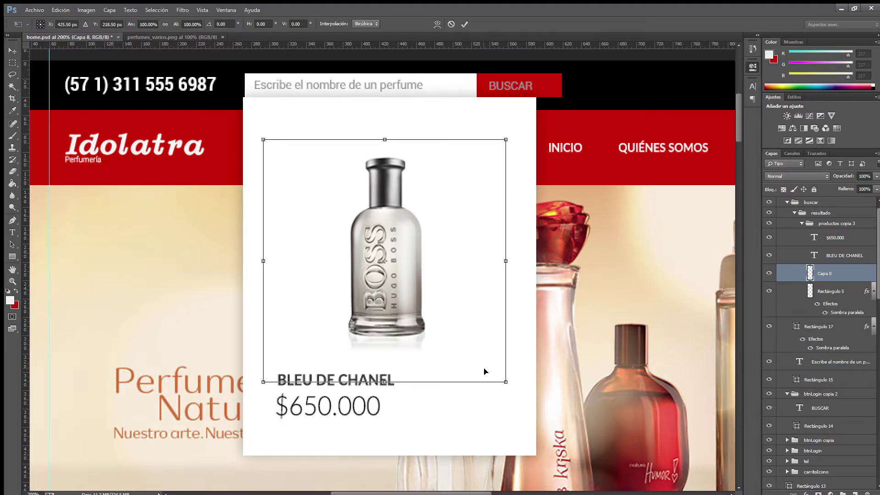
pyautogui.moveTo(505, 382); pyautogui.dragTo(302, 159)
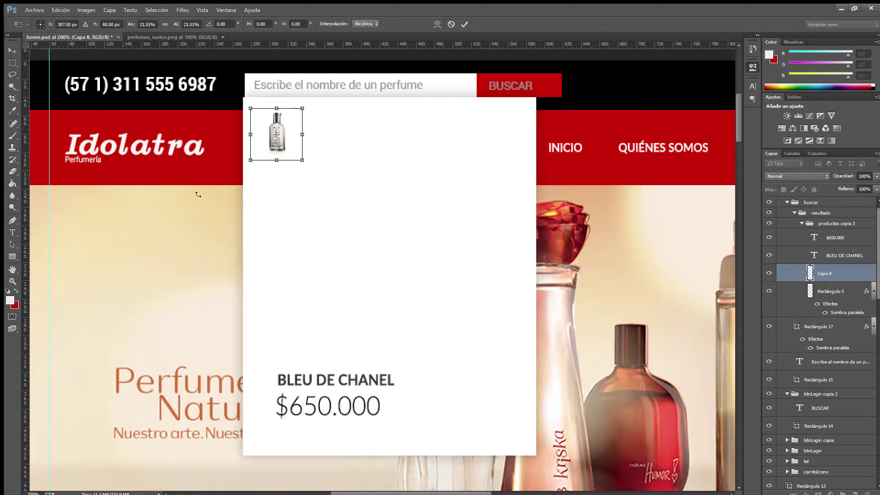
pyautogui.press('Return')
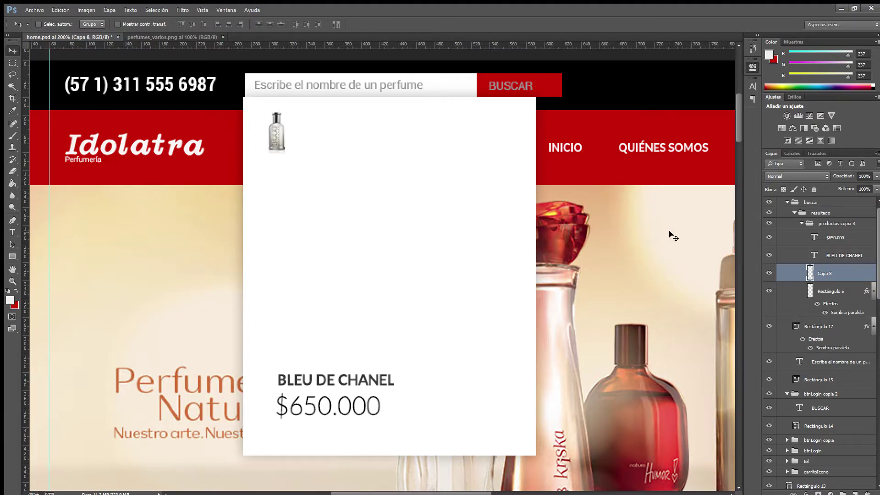
# Move the BLEU DE CHANEL name and $650.000 price up beside the bottle thumbnail.
pyautogui.click(825, 254)
pyautogui.moveTo(348, 379); pyautogui.dragTo(369, 122)
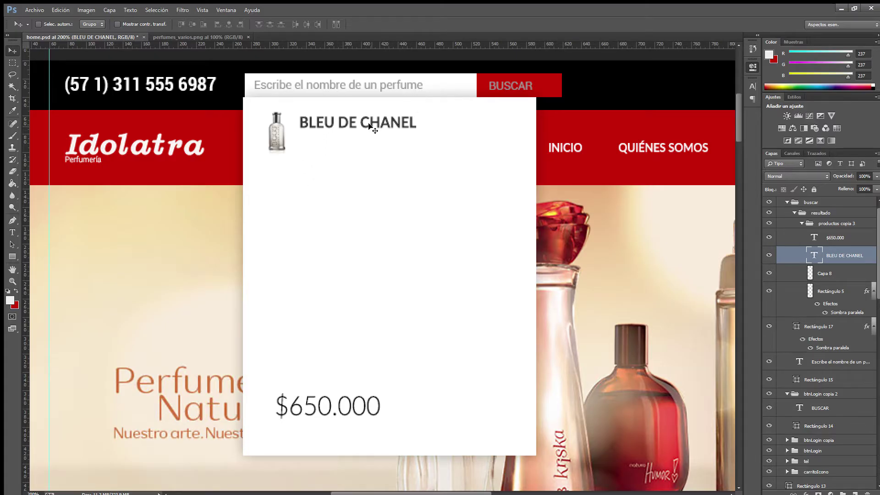
pyautogui.click(843, 241)
pyautogui.moveTo(350, 410); pyautogui.dragTo(375, 149)
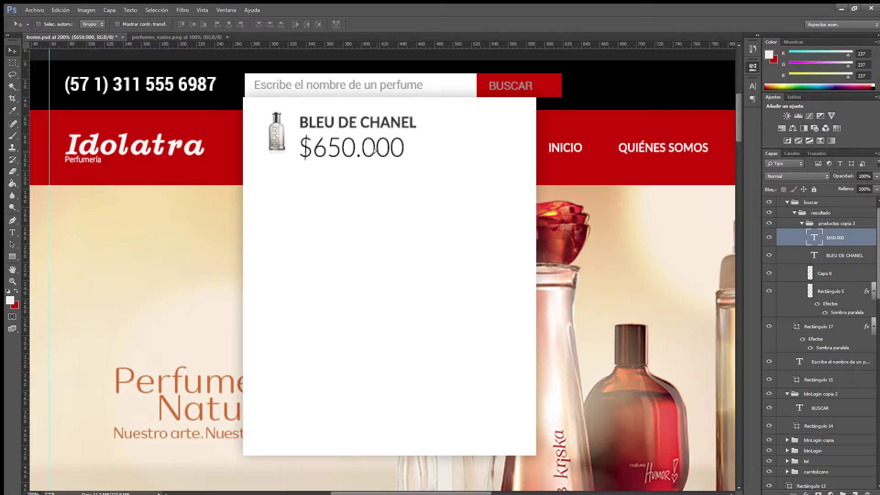
# Reduce the price font size to 3.72 pt and align it just beneath the name.
pyautogui.doubleClick(375, 151)
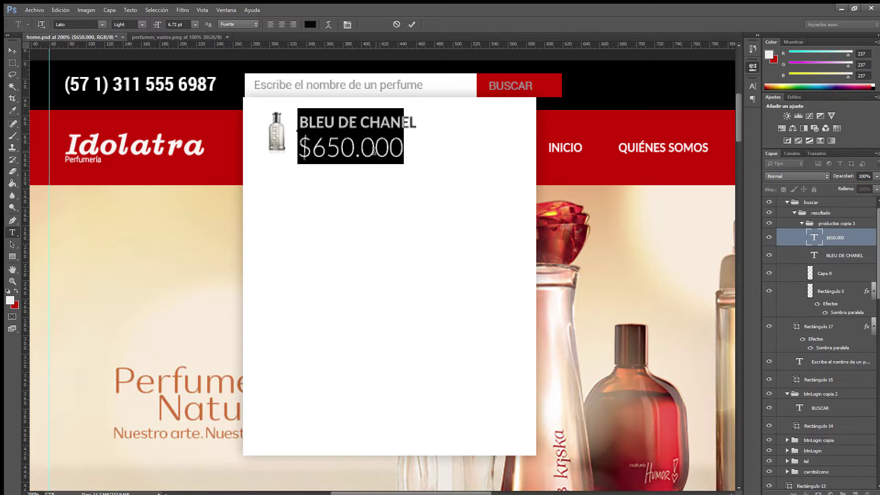
pyautogui.click(180, 26)
pyautogui.press('Down')
pyautogui.press('Down')
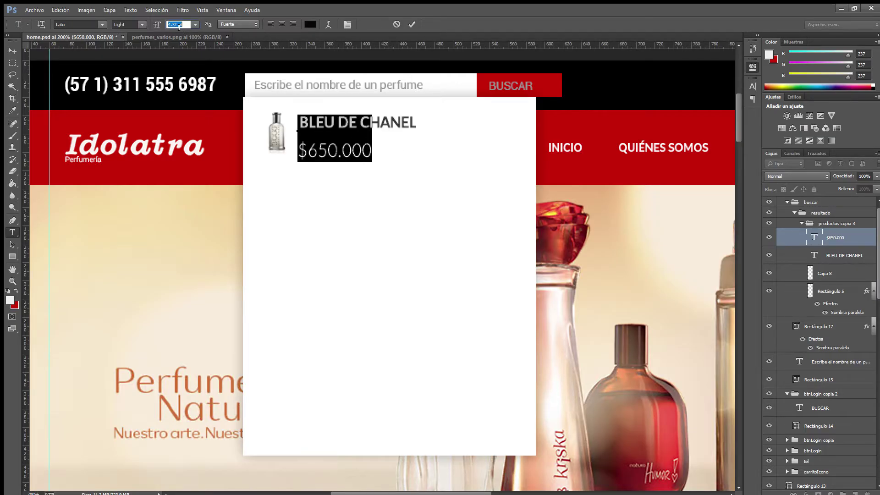
pyautogui.press('Down')
pyautogui.click(12, 50)
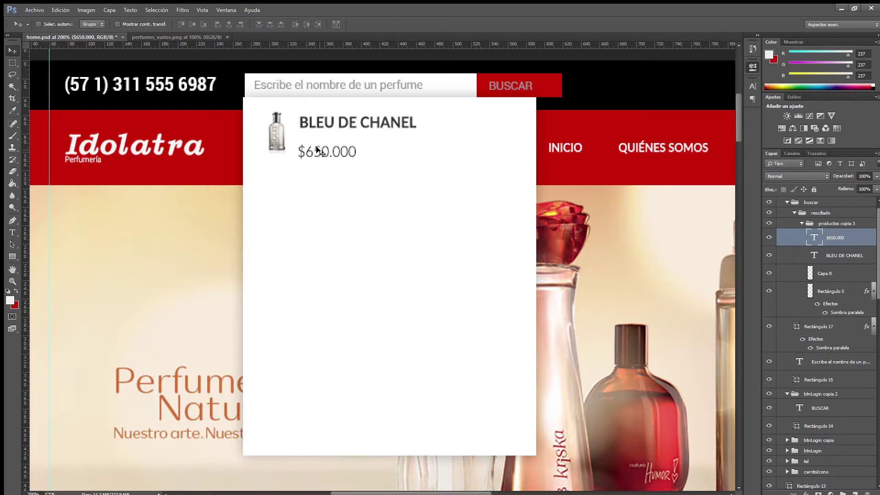
pyautogui.moveTo(316, 147); pyautogui.dragTo(316, 137)
pyautogui.hotkey('ctrl', '-')
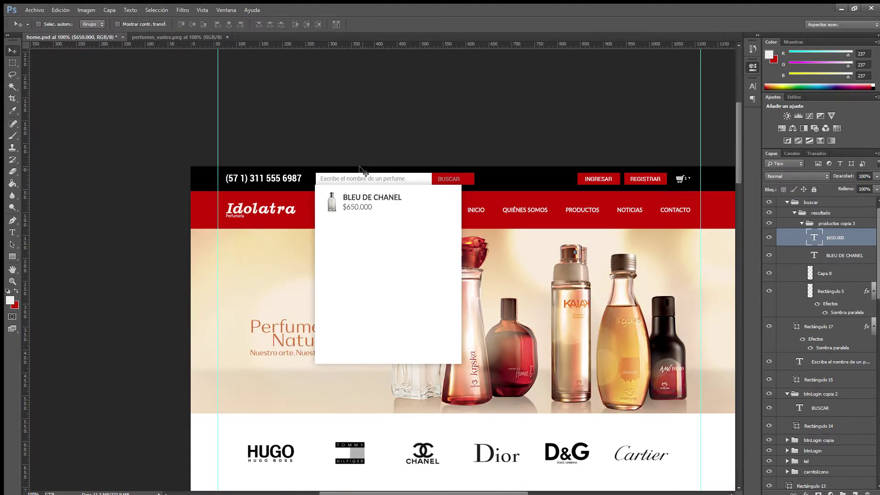
pyautogui.hotkey('ctrl', '+')
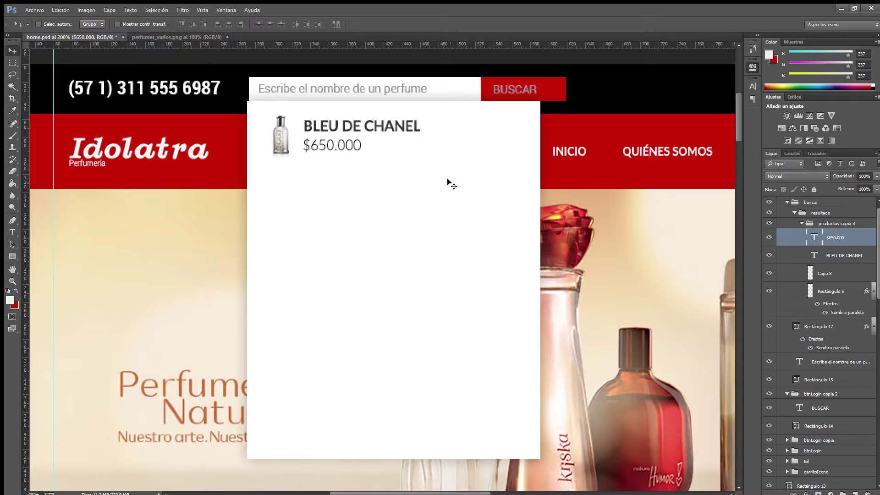
# Delete the large white card background layer.
pyautogui.click(770, 292)
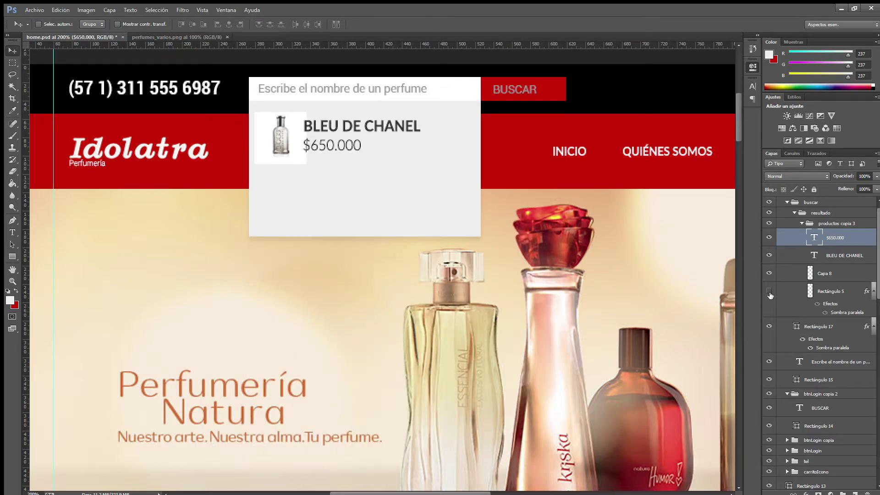
pyautogui.click(830, 294)
pyautogui.press('Delete')
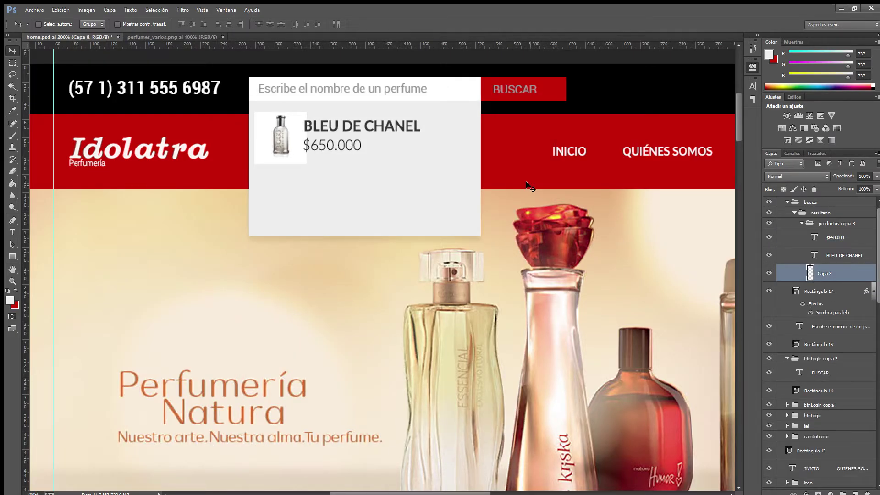
# Shift the name and price together slightly right, away from the bottle thumbnail.
pyautogui.hotkey('ctrl', '+')
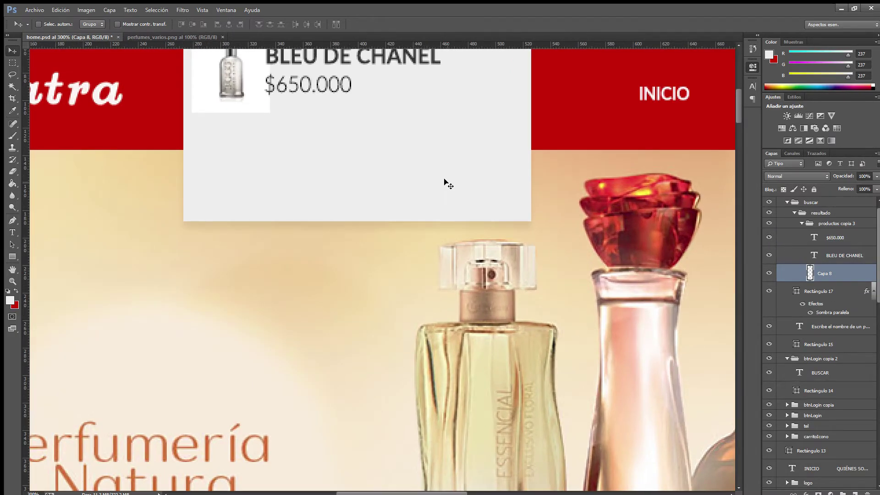
pyautogui.scroll(4, 444, 179)
pyautogui.hotkey('ctrl', '+')
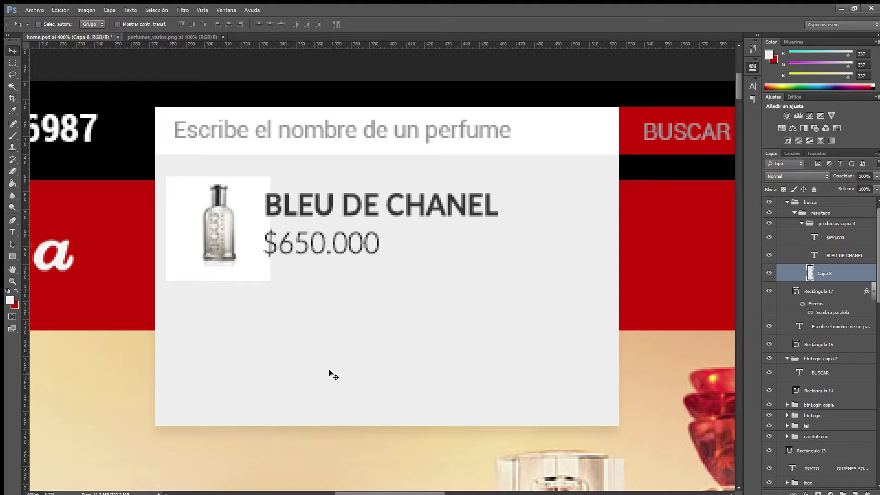
pyautogui.click(843, 237)
pyautogui.keyDown('shift'); pyautogui.click(844, 255); pyautogui.keyUp('shift')
pyautogui.moveTo(350, 246); pyautogui.dragTo(376, 247)
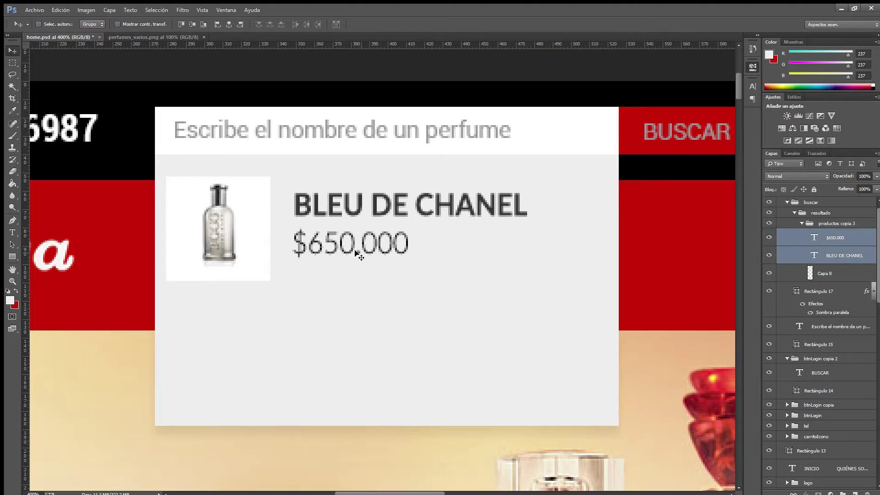
# Fill Rectángulo 17's selection with white, deselect, and collapse the resultado group.
pyautogui.click(832, 274)
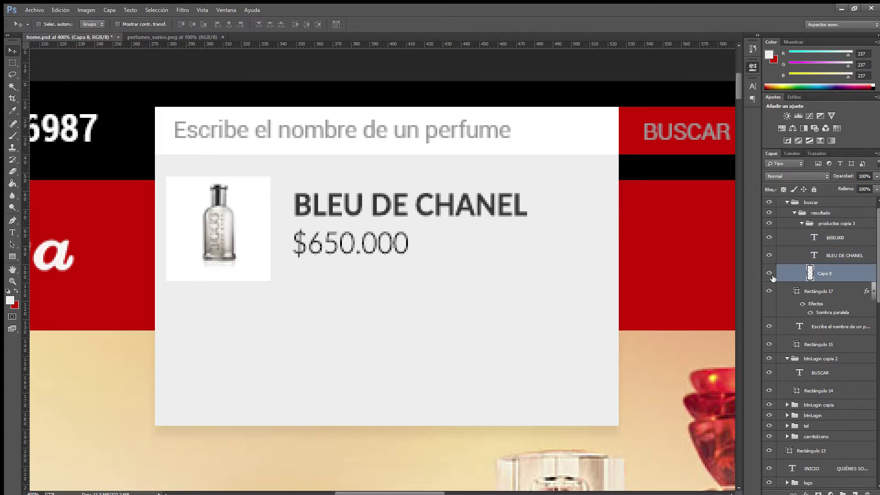
pyautogui.click(769, 272)
pyautogui.click(769, 272)
pyautogui.click(810, 292)
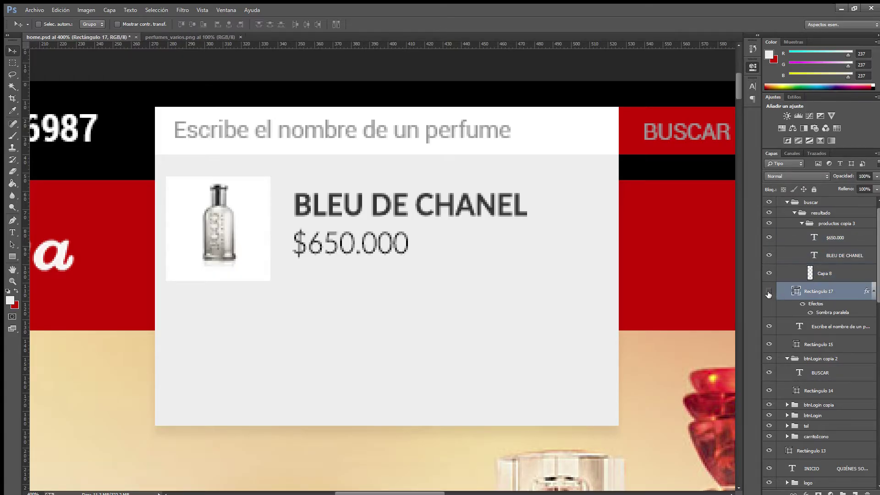
pyautogui.click(769, 291)
pyautogui.click(769, 291)
pyautogui.keyDown('ctrl'); pyautogui.click(796, 291); pyautogui.keyUp('ctrl')
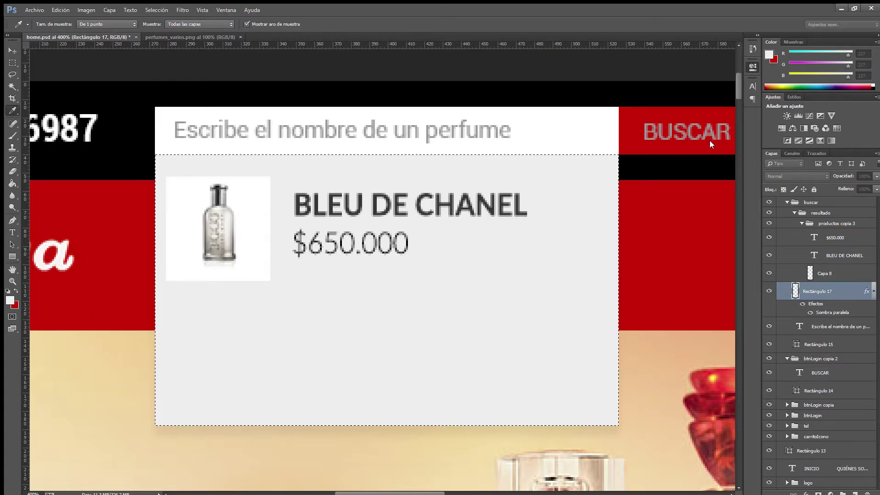
pyautogui.hotkey('alt', 'BackSpace')
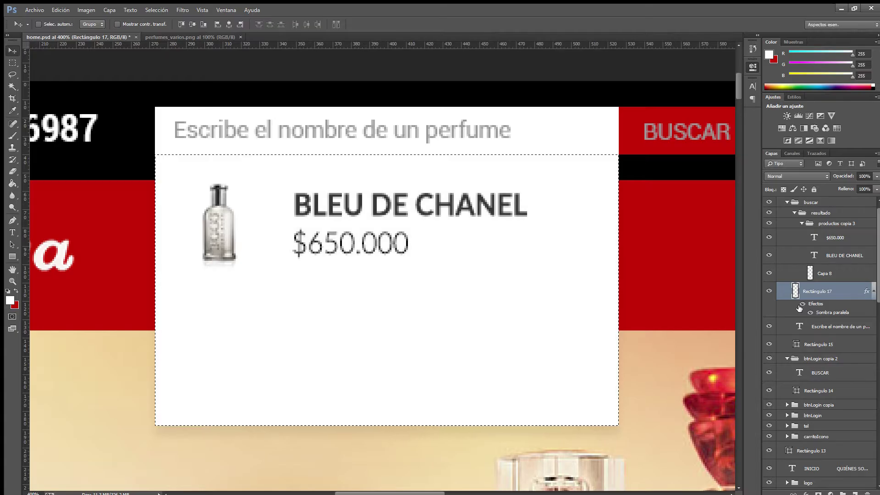
pyautogui.hotkey('ctrl', 'd')
pyautogui.click(793, 213)
pyautogui.click(825, 213)
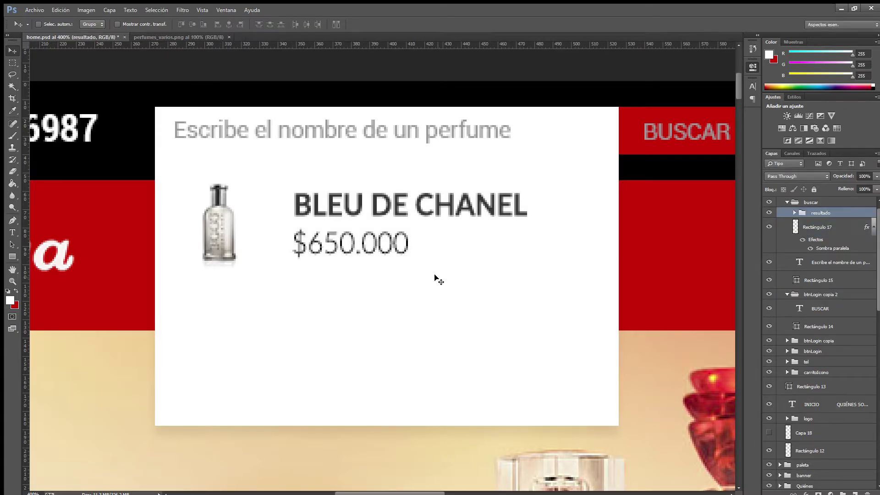
# Duplicate the resultado group and place the copy below the original result.
pyautogui.moveTo(316, 255); pyautogui.dragTo(317, 360)
pyautogui.hotkey('ctrl', '-')
pyautogui.hotkey('ctrl', '-')
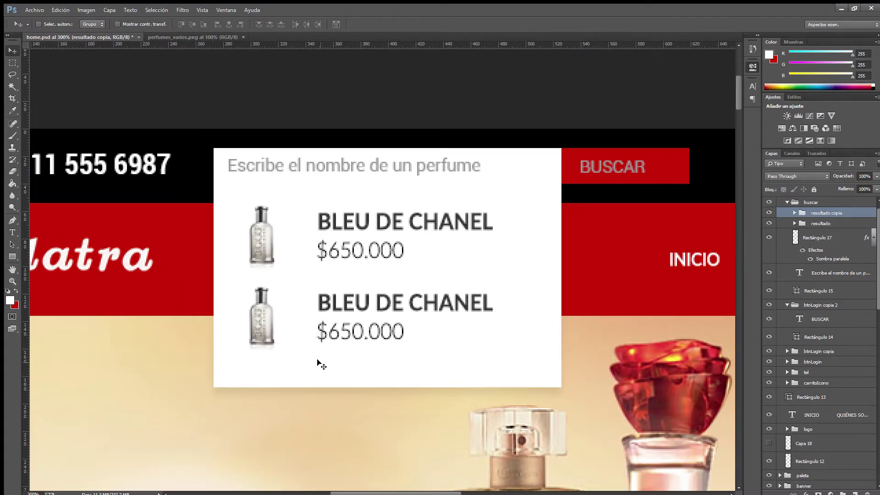
pyautogui.hotkey('ctrl', '-')
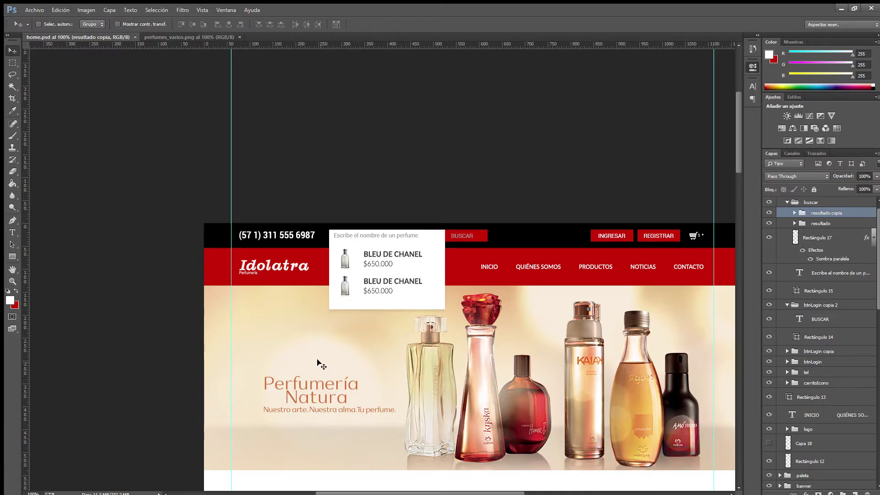
pyautogui.hotkey('ctrl', '+')
pyautogui.hotkey('ctrl', '+')
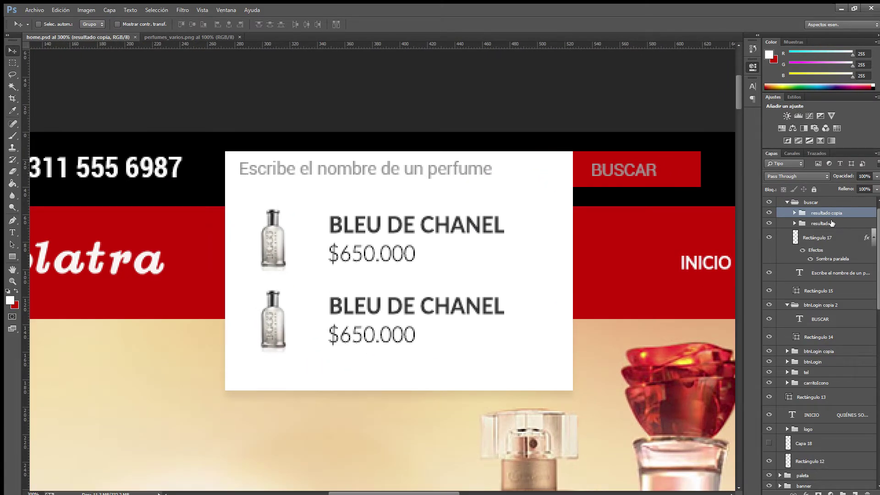
pyautogui.keyDown('shift'); pyautogui.click(832, 223); pyautogui.keyUp('shift')
pyautogui.press('Left')
pyautogui.press('Left')
pyautogui.press('Left')
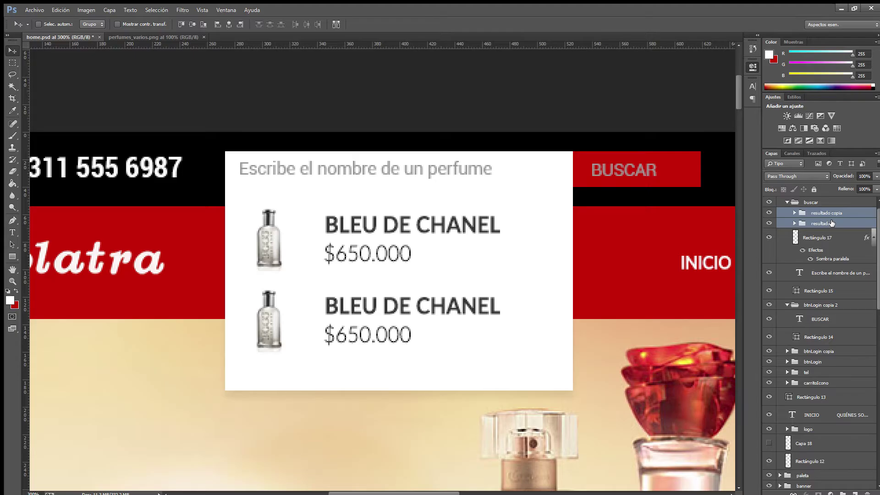
pyautogui.press('Right')
pyautogui.press('Right')
pyautogui.press('Right')
# Scale the copy's name and price to about 72% and nudge them toward the bottle.
pyautogui.click(795, 213)
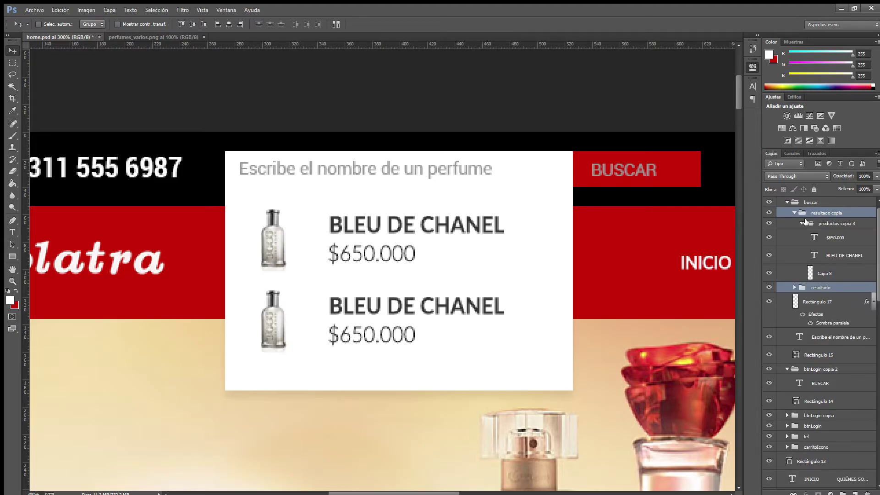
pyautogui.click(834, 237)
pyautogui.keyDown('shift'); pyautogui.click(842, 256); pyautogui.keyUp('shift')
pyautogui.press('m')
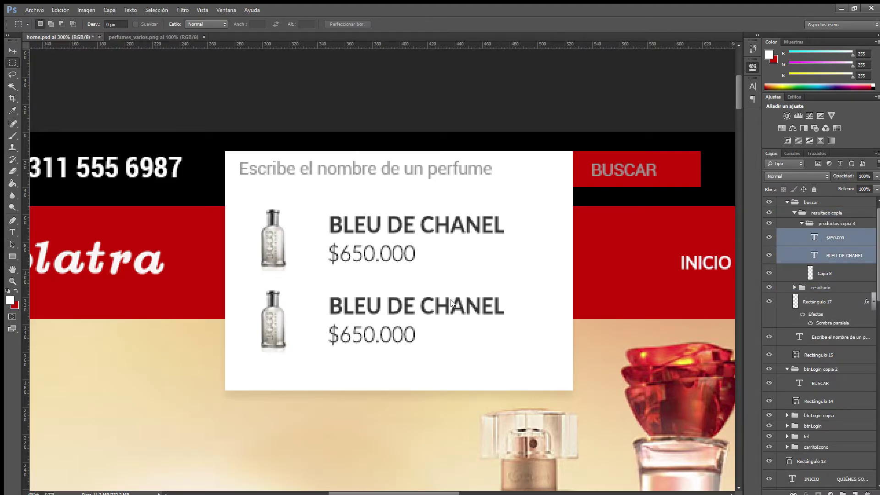
pyautogui.hotkey('ctrl', 't')
pyautogui.moveTo(505, 344); pyautogui.dragTo(453, 331)
pyautogui.press('Return')
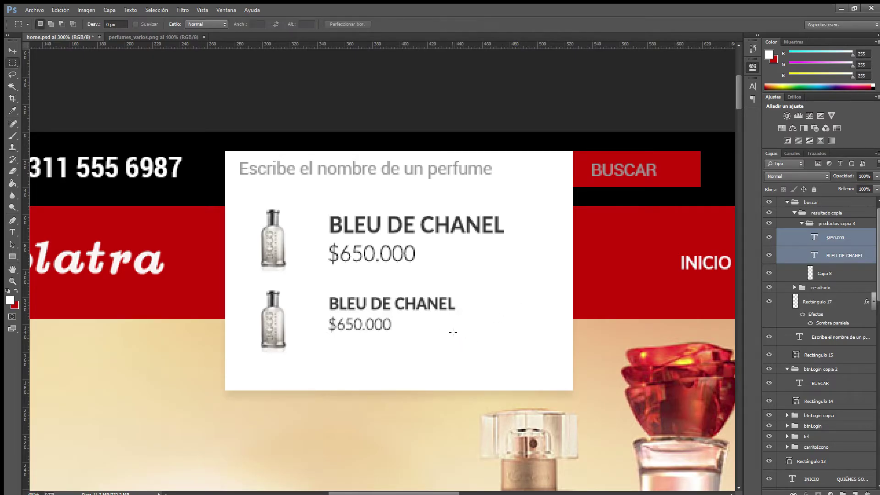
pyautogui.press('v')
pyautogui.press('Left')
pyautogui.press('Left')
pyautogui.press('Left')
pyautogui.press('Left')
pyautogui.press('Left')
pyautogui.press('Left')
pyautogui.press('Left')
pyautogui.press('Left')
pyautogui.press('Left')
pyautogui.press('Left')
pyautogui.press('Left')
pyautogui.press('Left')
pyautogui.press('Left')
pyautogui.press('Left')
pyautogui.press('Left')
pyautogui.press('Left')
pyautogui.press('Up')
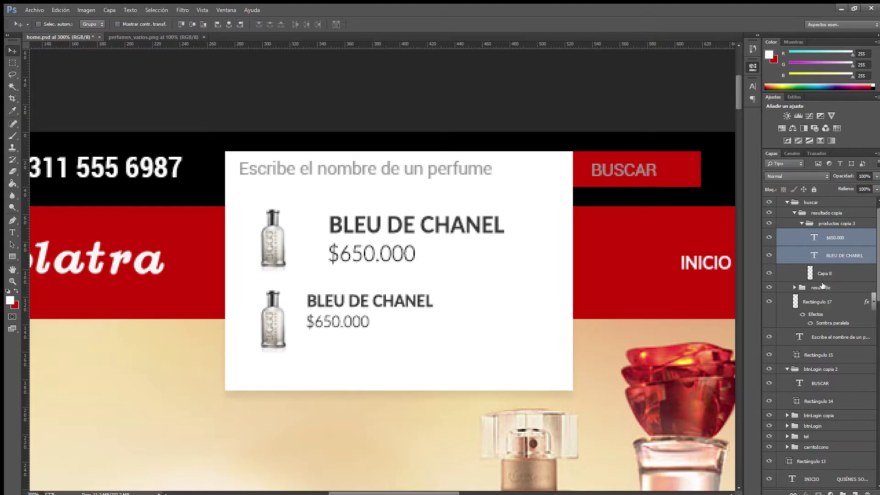
# Delete the original resultado group, keeping the resized copy.
pyautogui.click(801, 223)
pyautogui.click(769, 223)
pyautogui.click(770, 223)
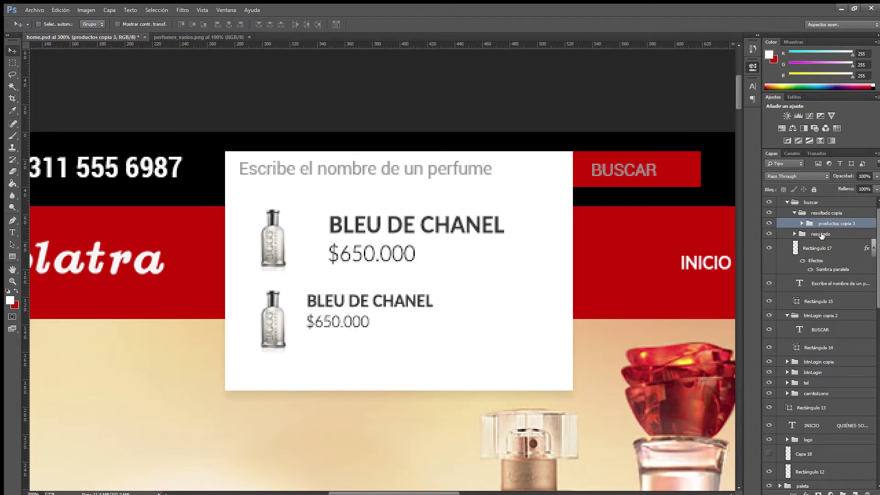
pyautogui.click(822, 234)
pyautogui.press('Delete')
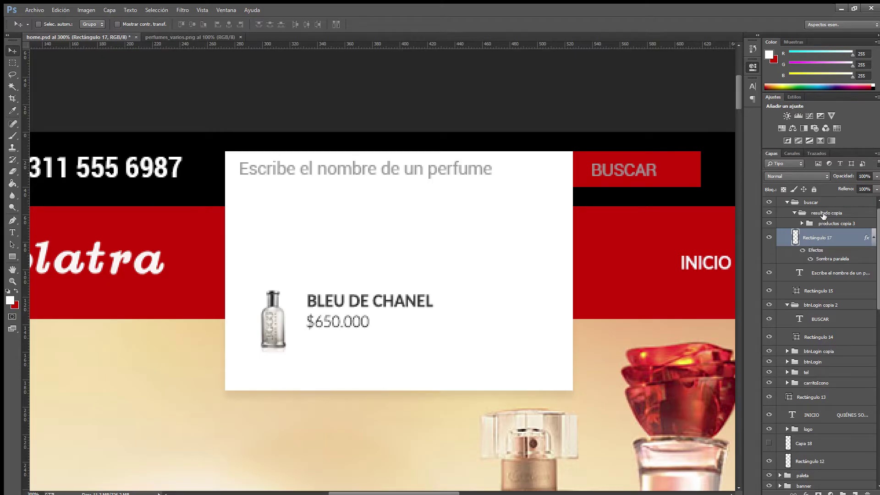
# Duplicate resultado copia upward as a second result row and nudge it into place.
pyautogui.click(823, 215)
pyautogui.moveTo(373, 305); pyautogui.dragTo(373, 216)
pyautogui.press('Down')
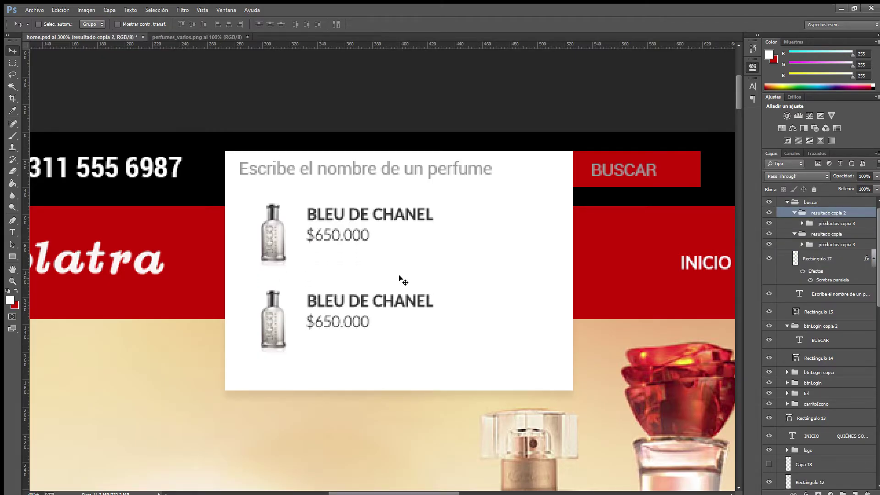
pyautogui.hotkey('ctrl', '1')
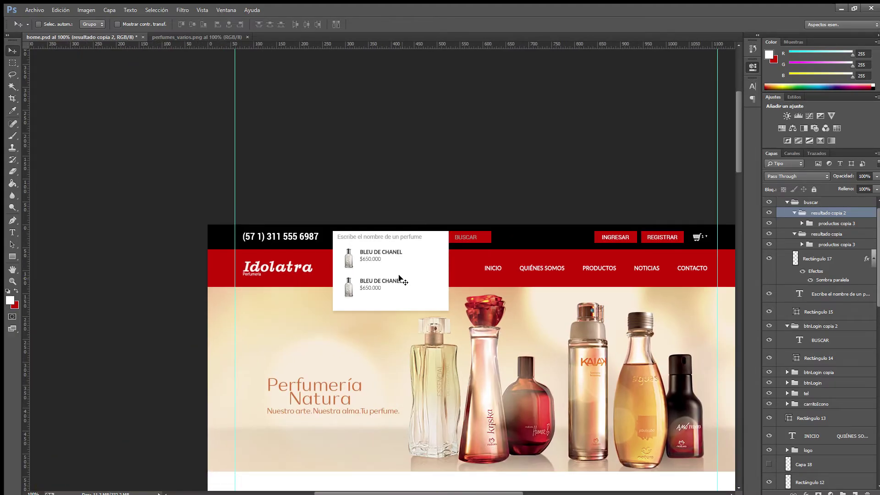
pyautogui.click(795, 213)
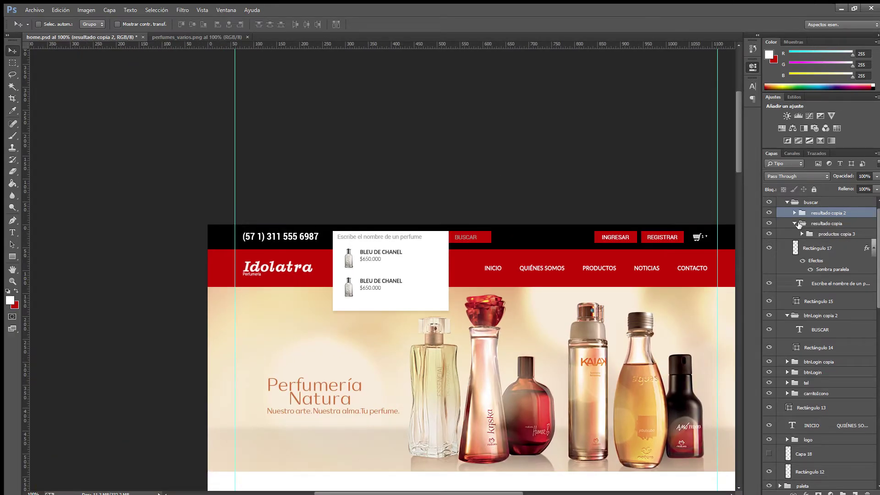
# Nudge both product result groups slightly down and left, then save the document.
pyautogui.click(795, 223)
pyautogui.keyDown('shift'); pyautogui.click(819, 224); pyautogui.keyUp('shift')
pyautogui.press('Down')
pyautogui.press('Down')
pyautogui.press('Down')
pyautogui.press('Down')
pyautogui.press('Down')
pyautogui.press('Down')
pyautogui.press('Down')
pyautogui.press('Left')
pyautogui.press('Left')
pyautogui.press('Up')
pyautogui.hotkey('ctrl', 's')
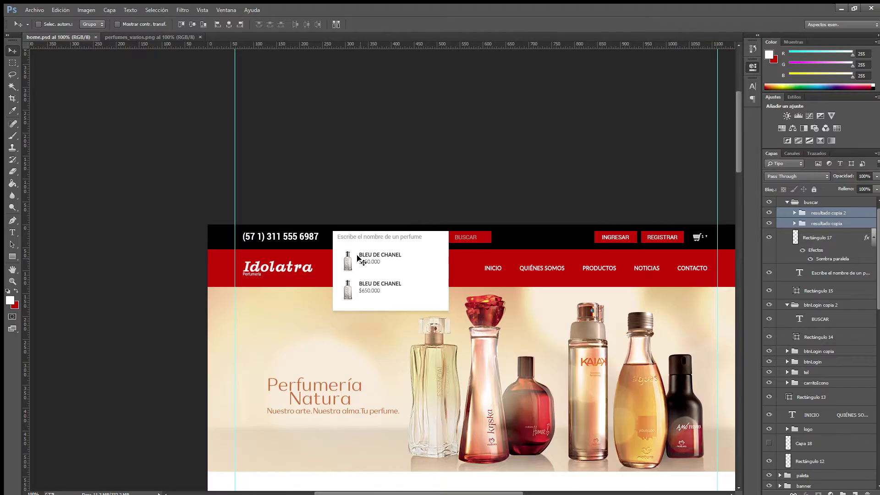
# Zoom in on the search dropdown and toggle the white results panel's visibility to check it.
pyautogui.hotkey('ctrl', '+')
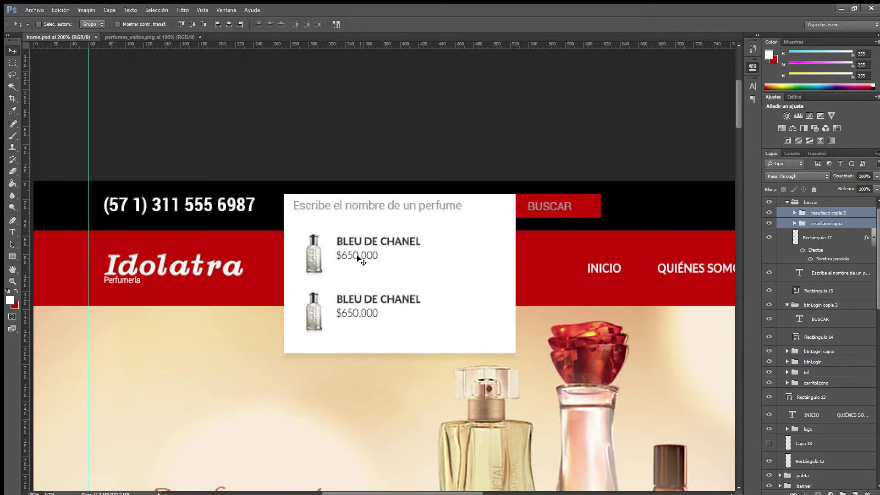
pyautogui.hotkey('ctrl', '-')
pyautogui.hotkey('ctrl', '-')
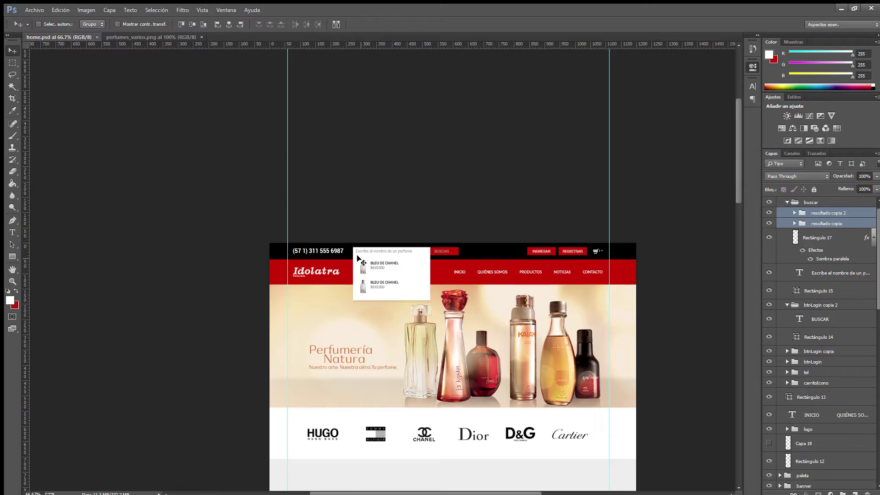
pyautogui.hotkey('ctrl', '+')
pyautogui.hotkey('ctrl', '+')
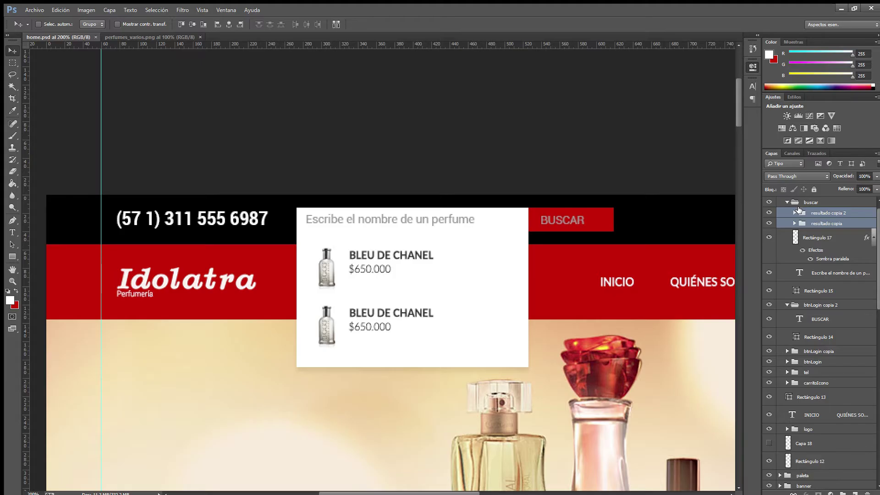
pyautogui.click(769, 237)
pyautogui.click(769, 238)
# Group Rectángulo 17 and both results as productos, and move a duplicate into carritoIcono.
pyautogui.click(814, 236)
pyautogui.keyDown('shift'); pyautogui.click(825, 213); pyautogui.keyUp('shift')
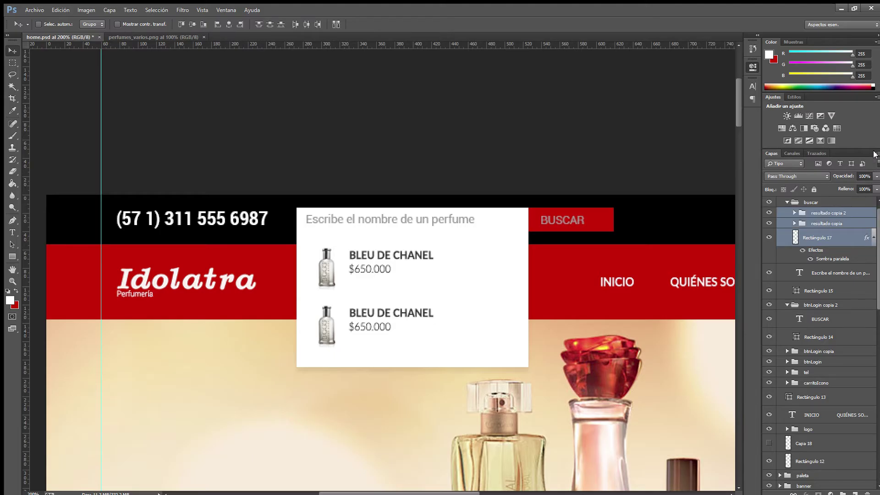
pyautogui.moveTo(823, 206); pyautogui.dragTo(826, 209)
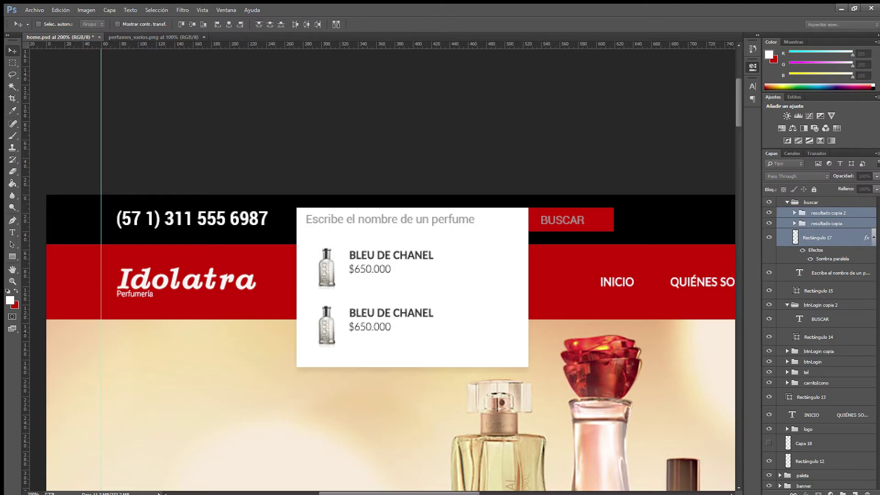
pyautogui.hotkey('ctrl', 'g')
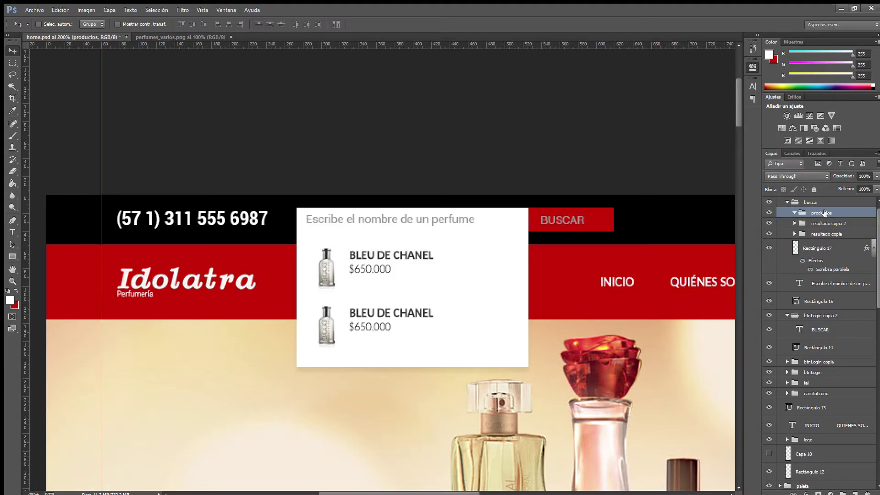
pyautogui.hotkey('ctrl', 'j')
pyautogui.moveTo(822, 224); pyautogui.dragTo(852, 301)
pyautogui.moveTo(849, 319); pyautogui.dragTo(833, 404)
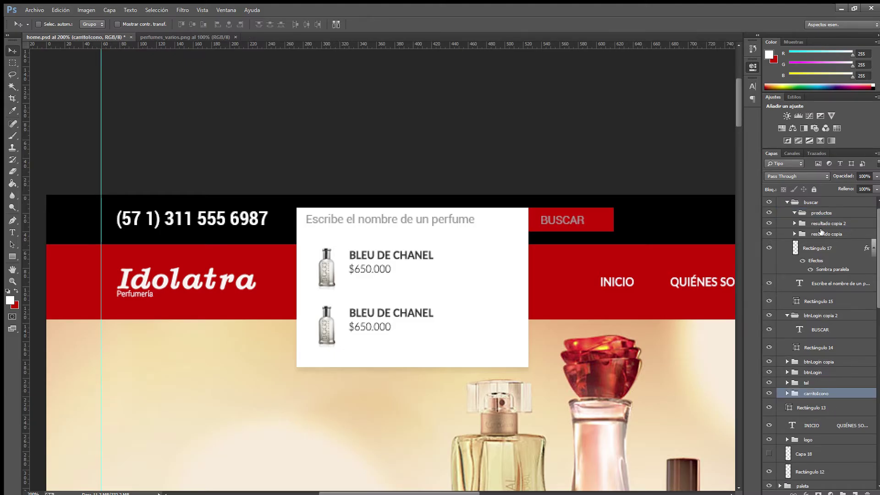
pyautogui.click(787, 203)
# Place productos copia 4 above Capa 21 inside carritoIcono, then ungroup it.
pyautogui.click(783, 291)
pyautogui.scroll(-2, 819, 316)
pyautogui.moveTo(817, 313); pyautogui.dragTo(818, 259)
pyautogui.moveTo(621, 298); pyautogui.dragTo(243, 261)
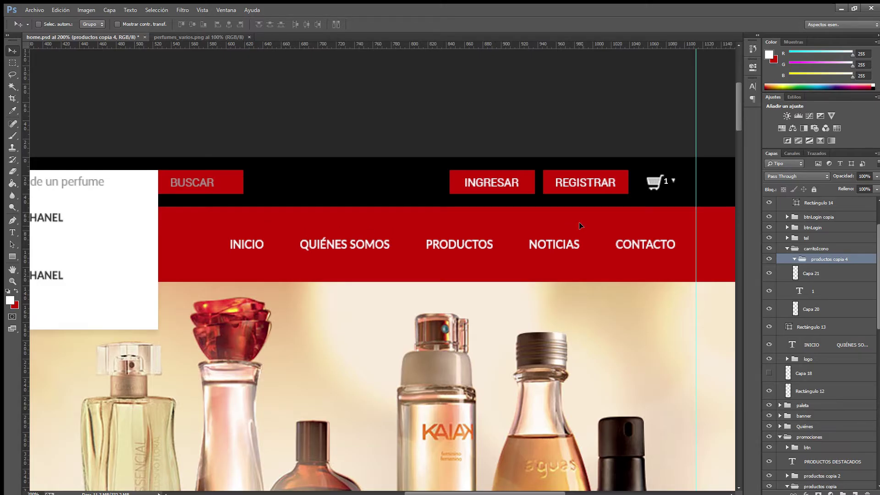
pyautogui.scroll(2, 831, 262)
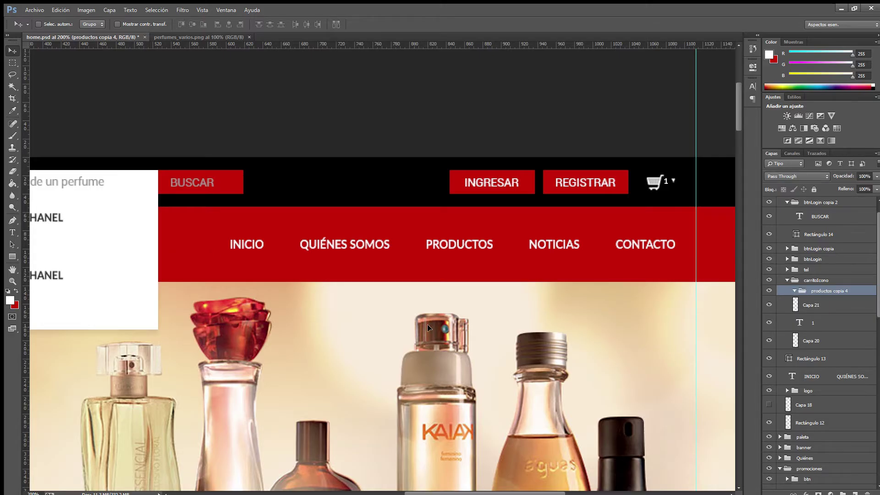
pyautogui.scroll(-1, 458, 334)
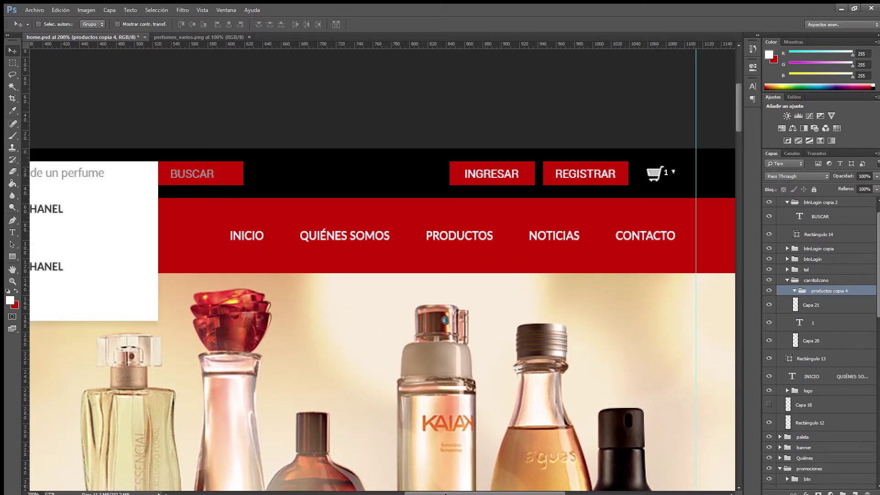
pyautogui.scroll(2, 560, 171)
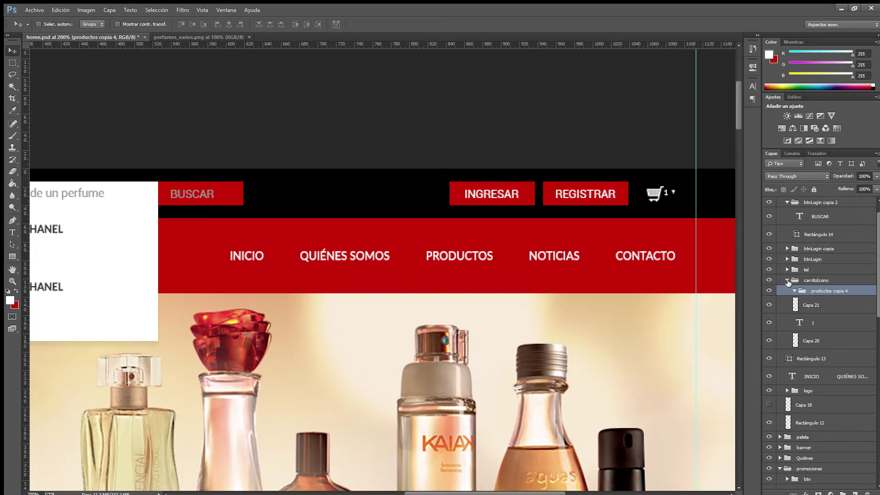
pyautogui.click(788, 280)
pyautogui.scroll(2, 816, 294)
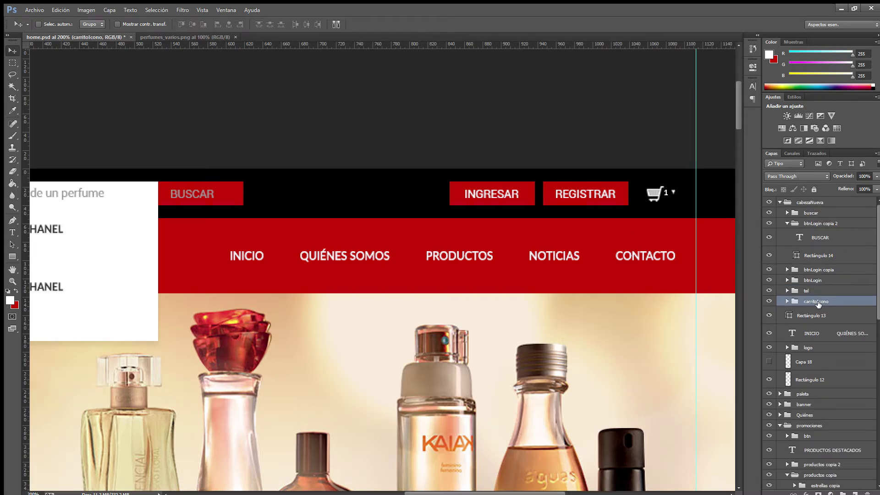
pyautogui.click(788, 301)
pyautogui.scroll(-1, 825, 303)
pyautogui.click(827, 303)
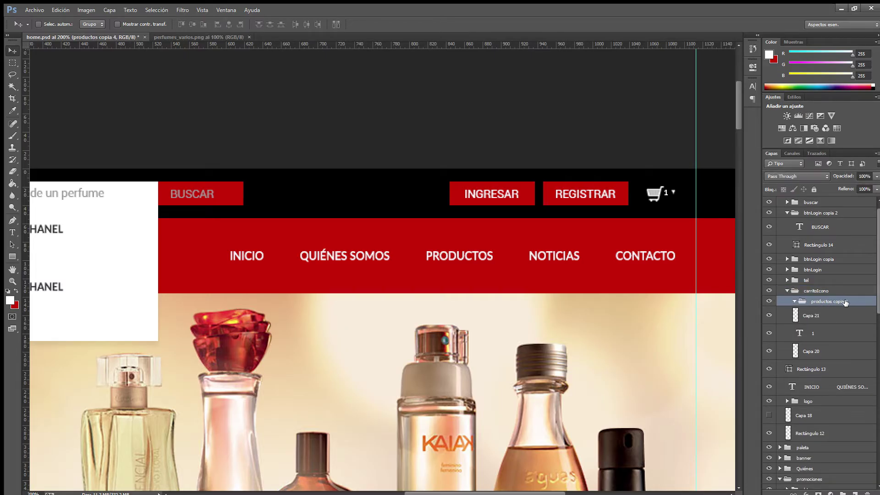
pyautogui.hotkey('ctrl', 'shift', 'g')
# Move both resultado copia layers into productos, duplicate the group, and put the copy in carritoIcono.
pyautogui.scroll(1, 812, 213)
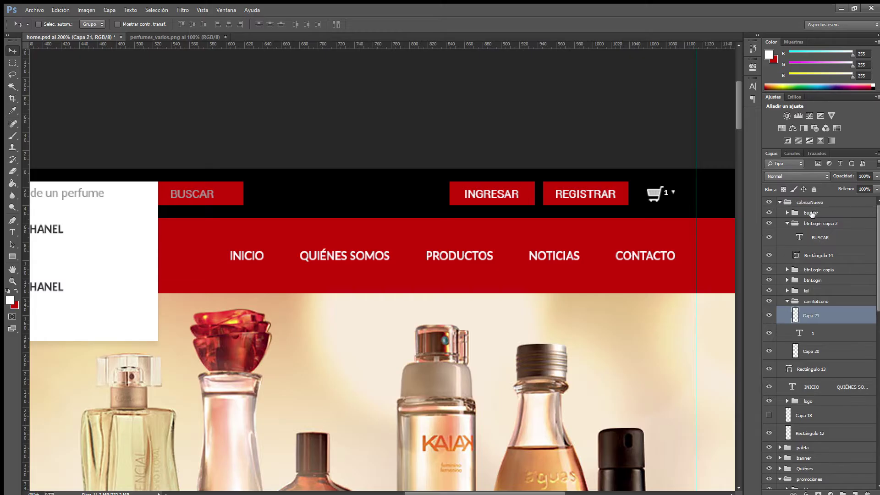
pyautogui.click(787, 213)
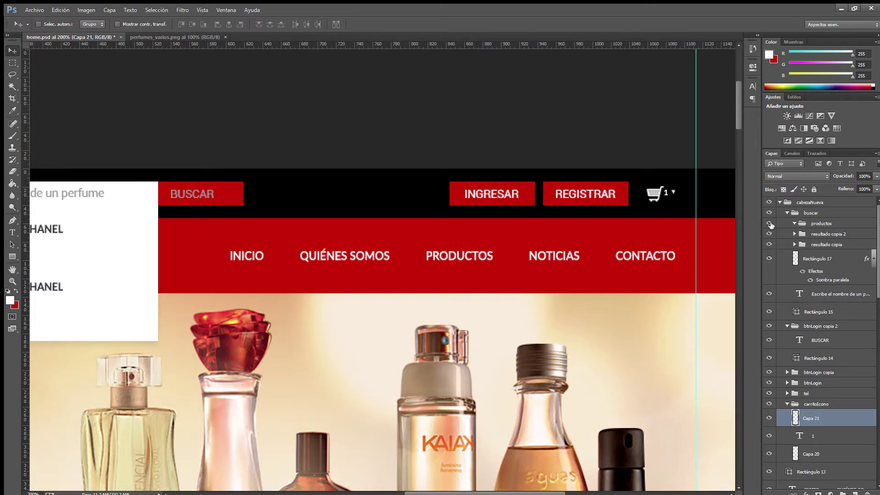
pyautogui.click(815, 226)
pyautogui.click(827, 234)
pyautogui.keyDown('shift'); pyautogui.click(827, 245); pyautogui.keyUp('shift')
pyautogui.moveTo(820, 224); pyautogui.dragTo(821, 224)
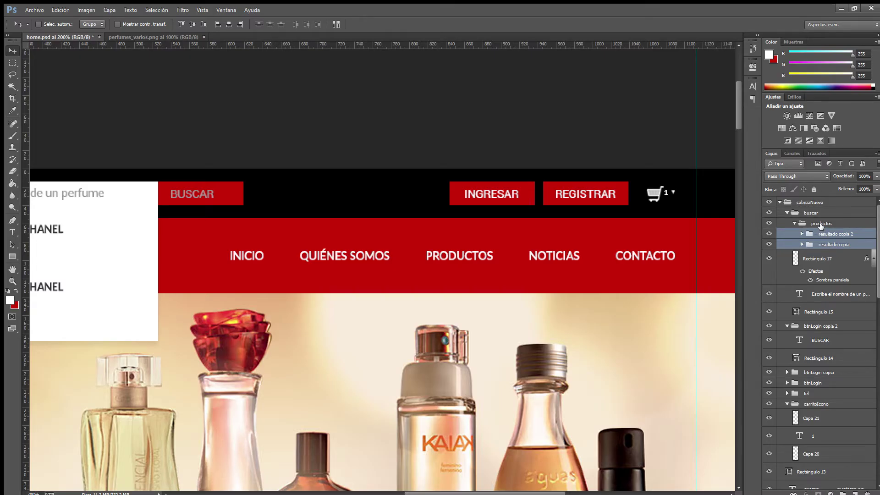
pyautogui.click(821, 224)
pyautogui.click(791, 224)
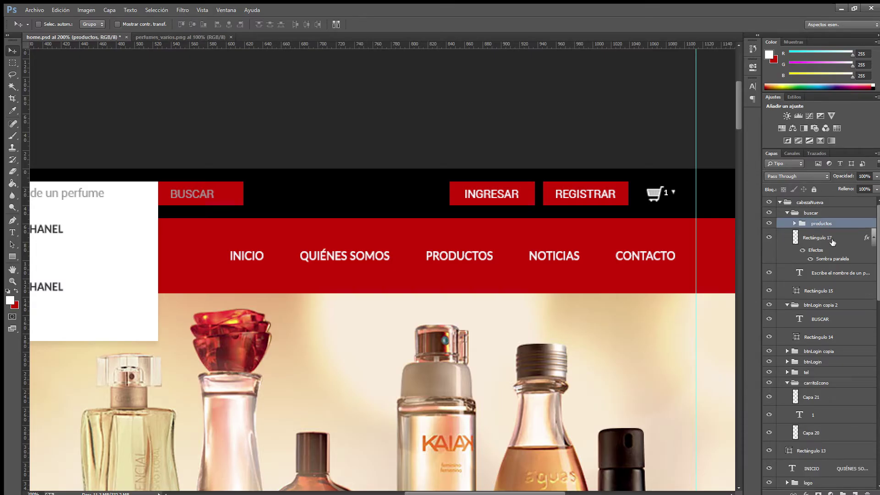
pyautogui.hotkey('ctrl', 'j')
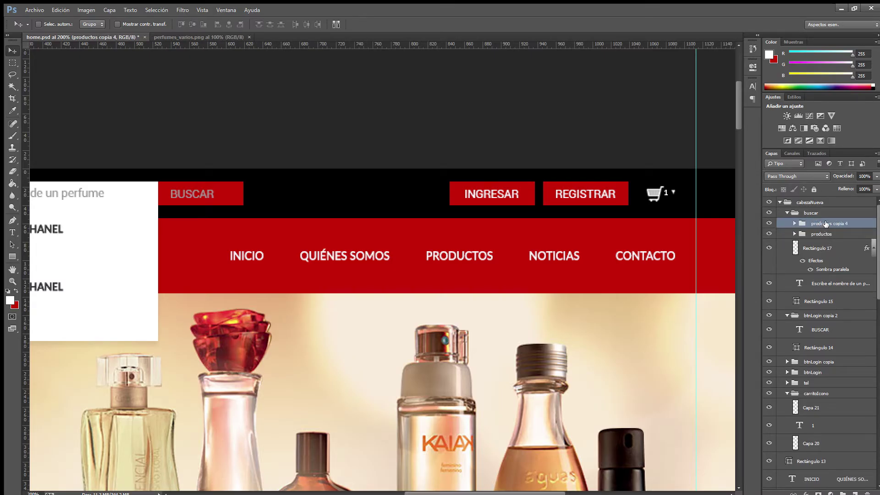
pyautogui.moveTo(825, 223); pyautogui.dragTo(831, 400)
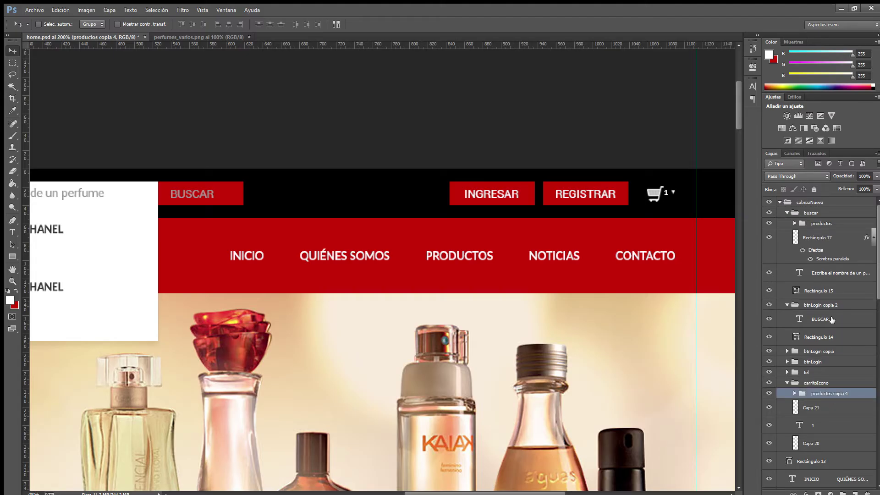
# Try dragging productos copia 4 onto the header, then undo the move.
pyautogui.click(782, 202)
pyautogui.click(787, 213)
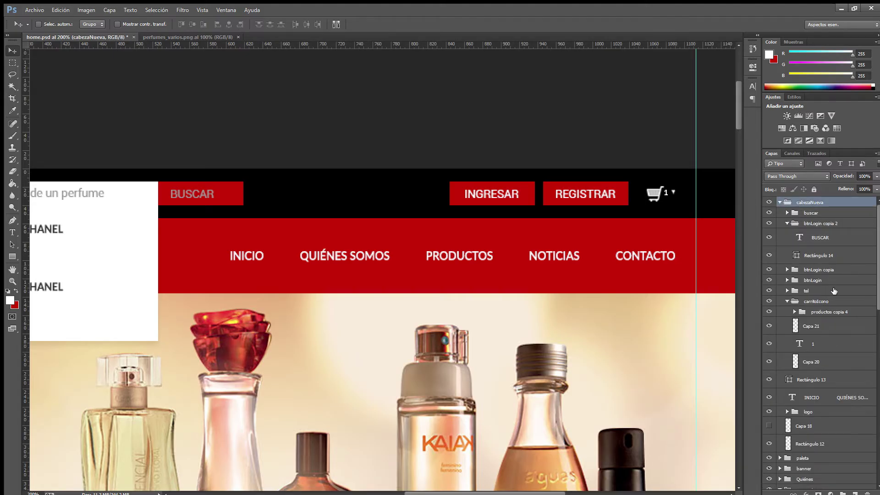
pyautogui.click(820, 311)
pyautogui.moveTo(129, 261); pyautogui.dragTo(620, 262)
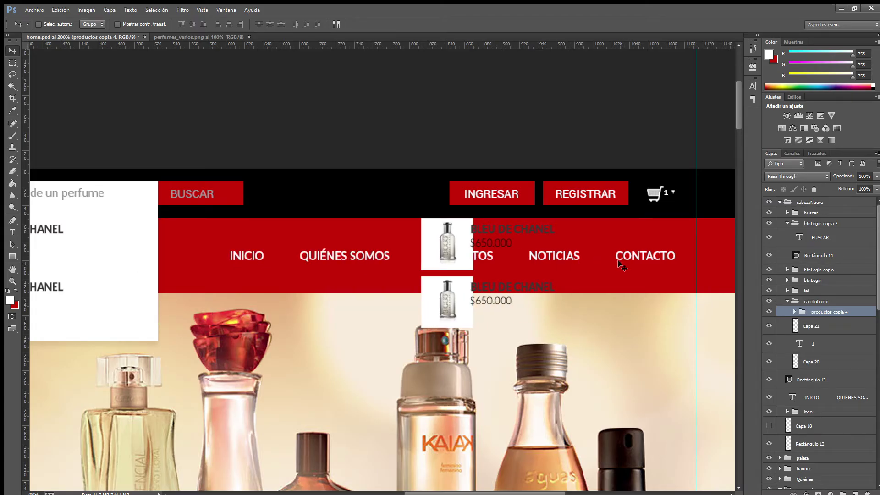
pyautogui.hotkey('ctrl', 'z')
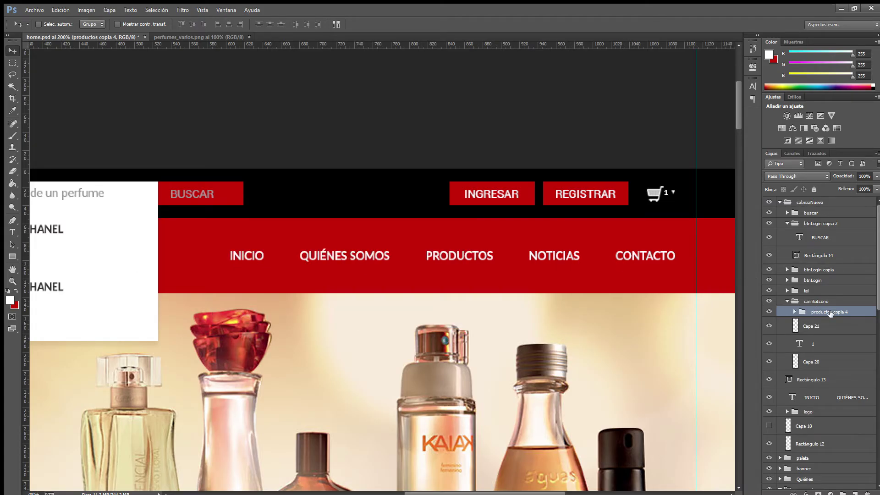
pyautogui.press('Delete')
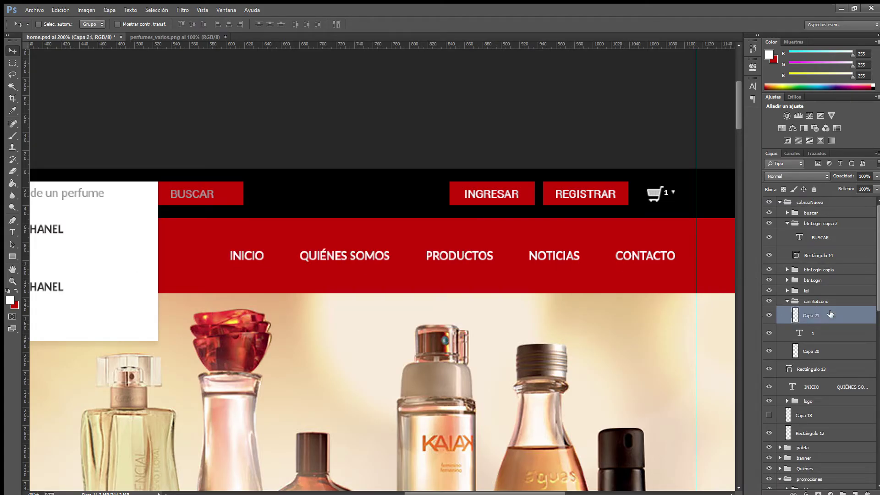
# Move the Rectángulo 17 white backing into the productos group and drag the list under the cart icon.
pyautogui.click(790, 212)
pyautogui.click(808, 289)
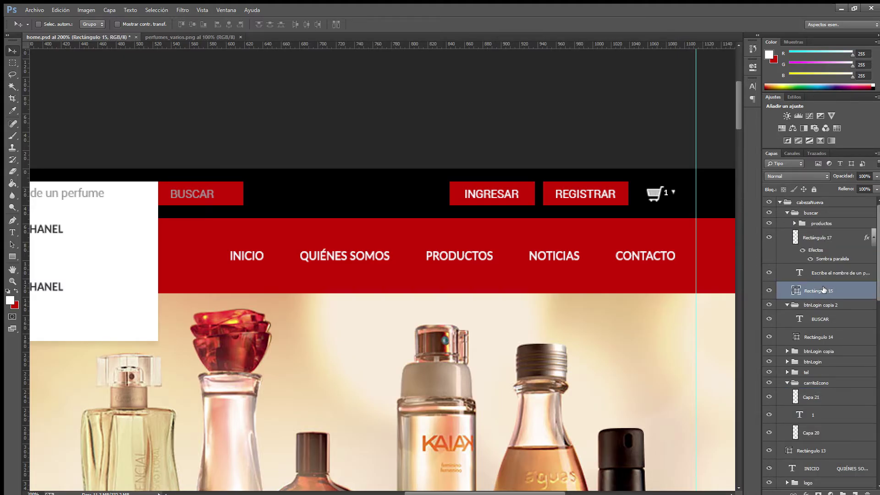
pyautogui.moveTo(836, 248); pyautogui.dragTo(824, 291)
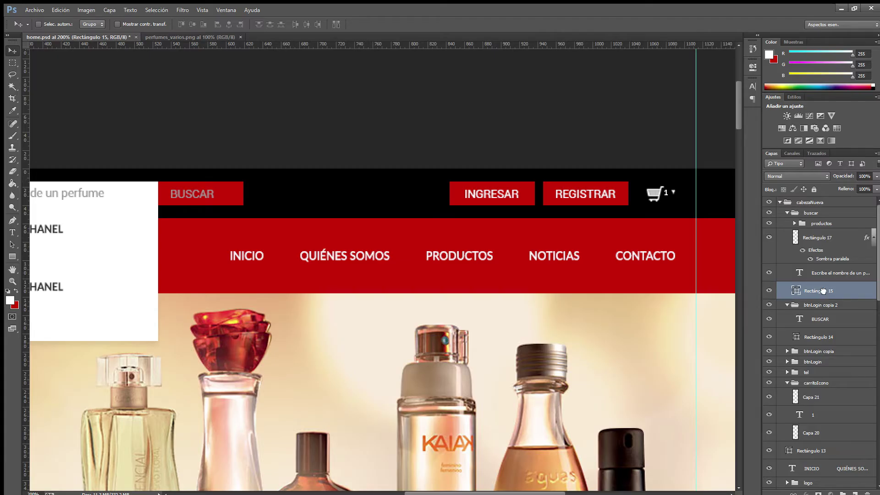
pyautogui.click(768, 237)
pyautogui.click(769, 238)
pyautogui.moveTo(821, 240); pyautogui.dragTo(824, 365)
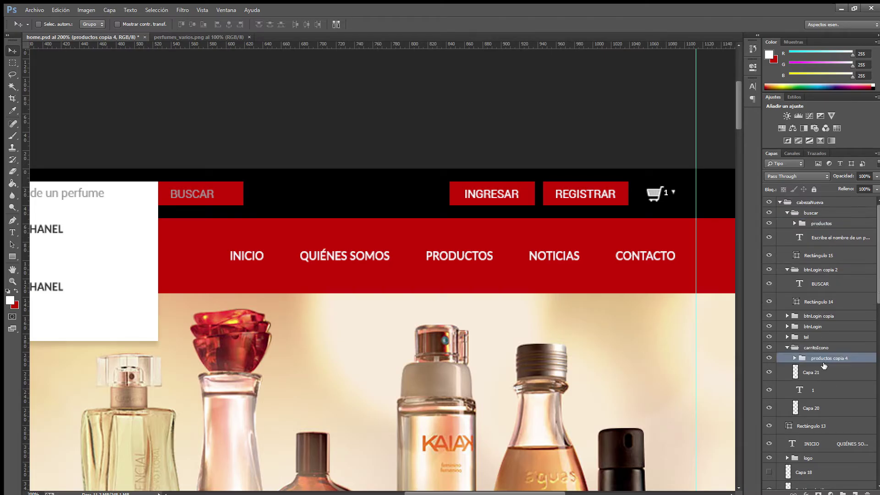
pyautogui.click(787, 213)
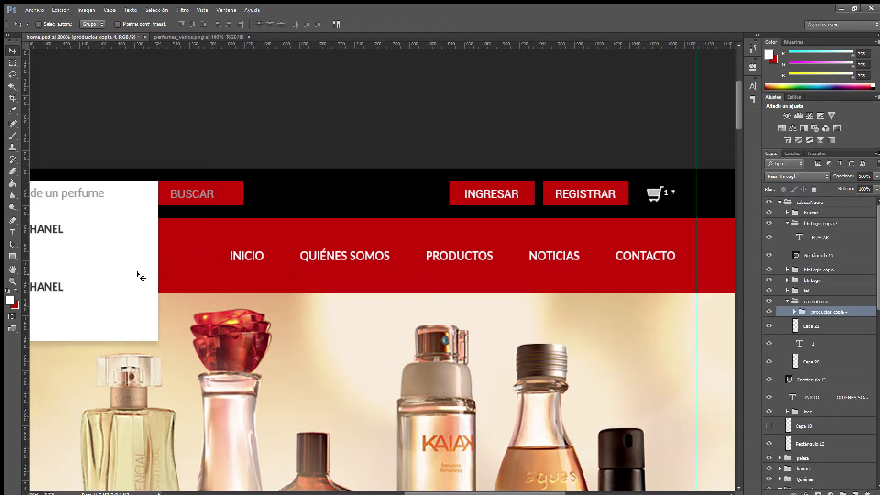
pyautogui.moveTo(139, 275); pyautogui.dragTo(659, 274)
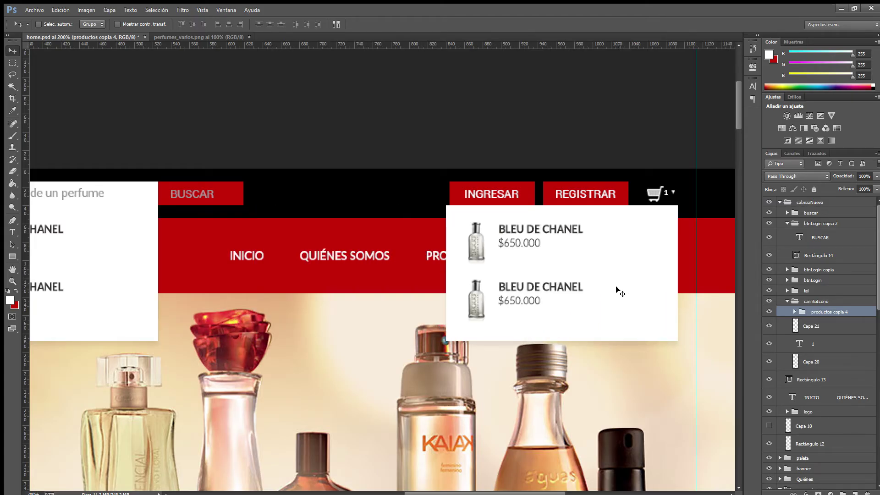
# Zoom to 300% and nudge the cart dropdown a few pixels left beneath the cart icon.
pyautogui.hotkey('ctrl', '+')
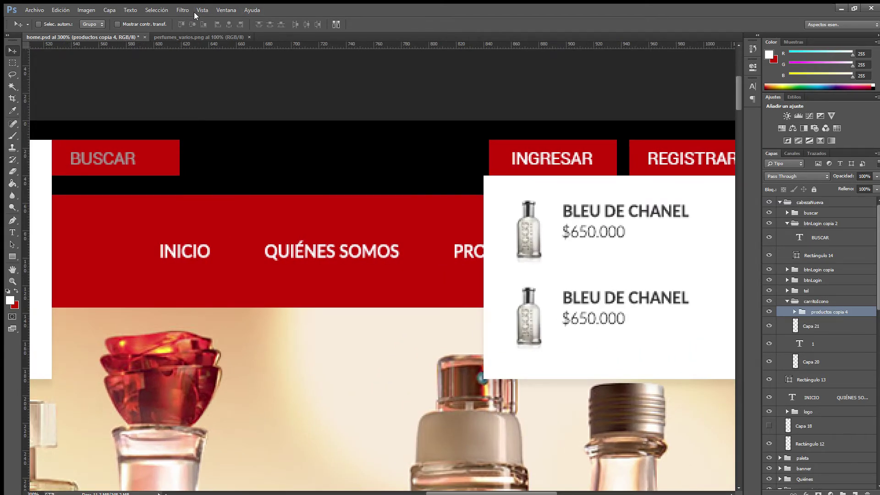
pyautogui.moveTo(575, 277); pyautogui.dragTo(377, 270)
pyautogui.press('Down')
pyautogui.press('Down')
pyautogui.press('Down')
pyautogui.press('Down')
pyautogui.press('Down')
pyautogui.press('Down')
pyautogui.press('Down')
pyautogui.press('Down')
pyautogui.press('Down')
pyautogui.press('Down')
pyautogui.press('Down')
pyautogui.press('Down')
pyautogui.press('Down')
pyautogui.press('Down')
pyautogui.press('Down')
pyautogui.press('Right')
pyautogui.press('Right')
pyautogui.press('Right')
pyautogui.press('Right')
pyautogui.press('Right')
pyautogui.press('Right')
pyautogui.press('Right')
pyautogui.press('Right')
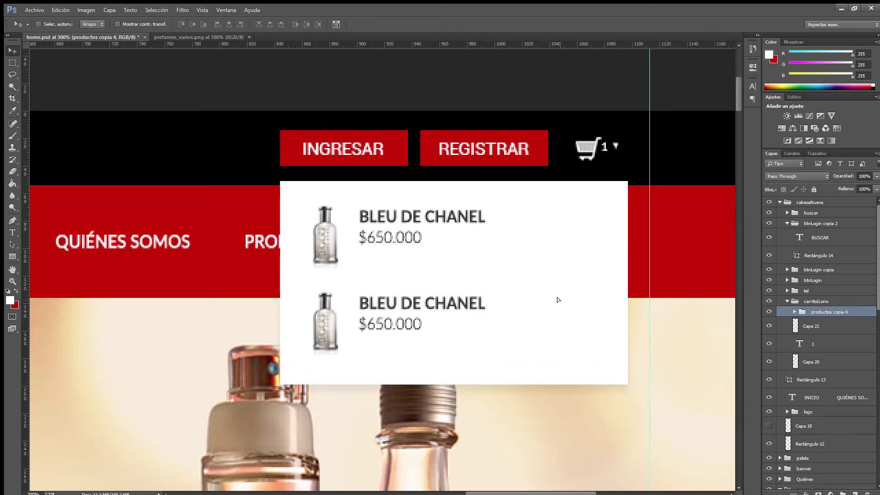
pyautogui.press('Up')
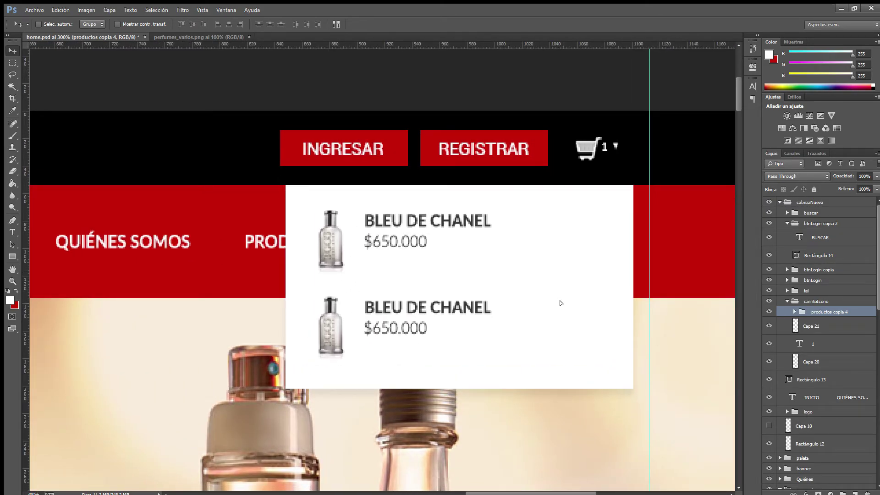
pyautogui.press('Left')
pyautogui.press('Left')
pyautogui.press('Left')
pyautogui.press('Left')
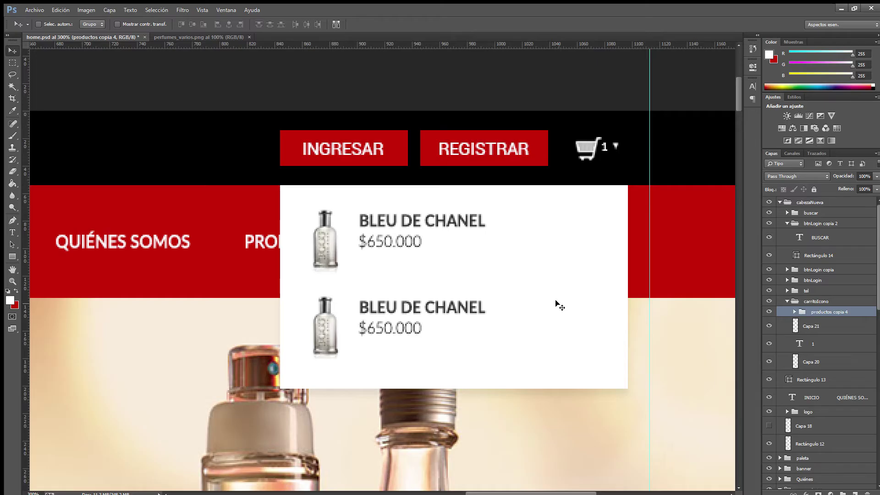
pyautogui.hotkey('ctrl', '+')
pyautogui.hscroll(3, 489, 263)
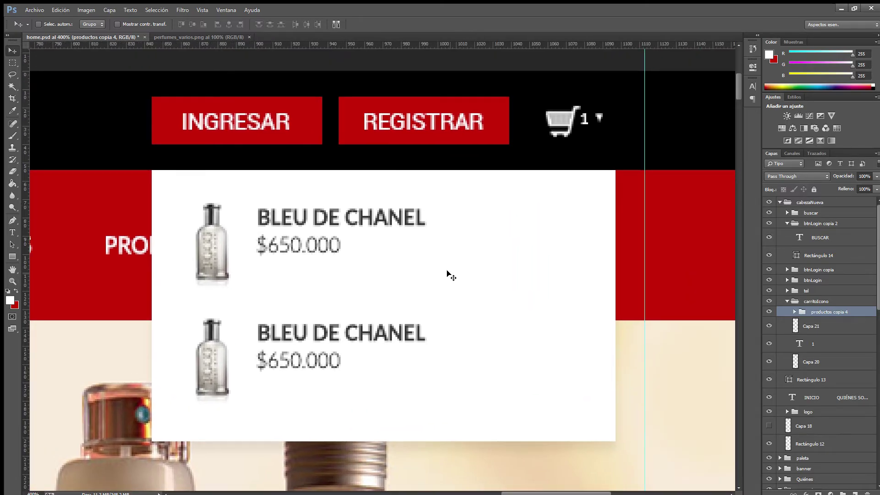
# Sample black from the header as the foreground colour and switch to the Pen tool.
pyautogui.press('i')
pyautogui.click(551, 166)
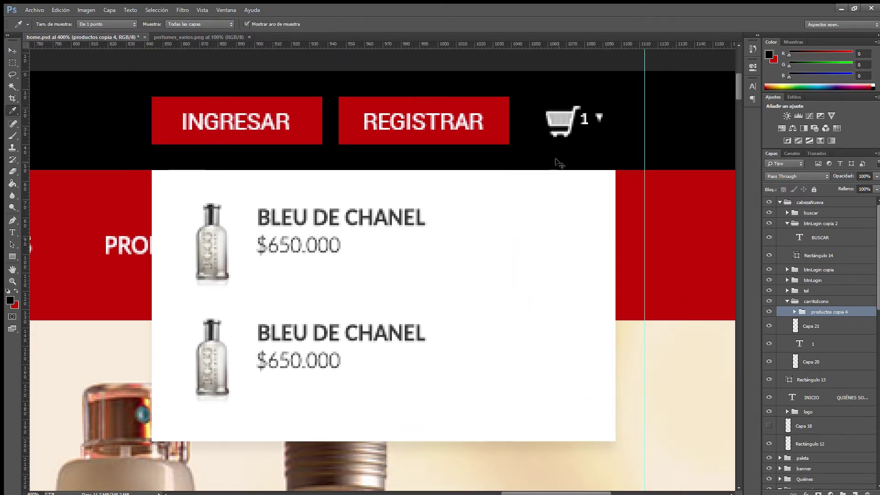
pyautogui.hotkey('ctrl', '+')
pyautogui.hotkey('ctrl', '+')
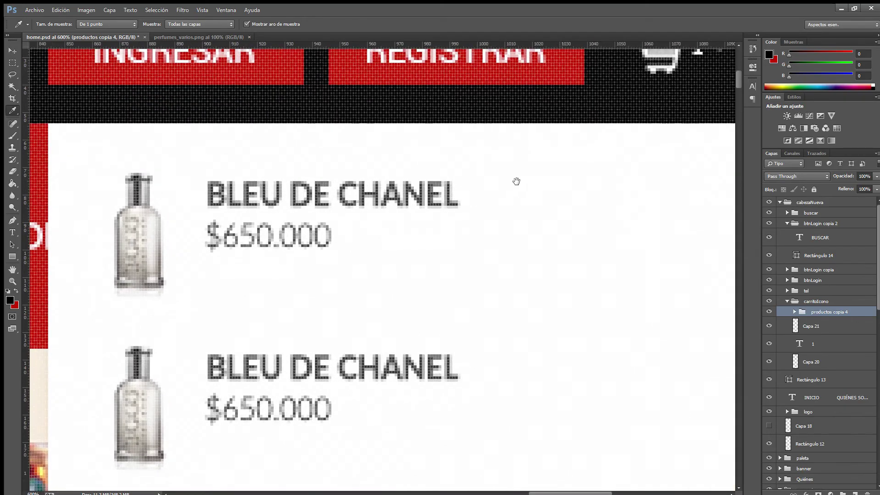
pyautogui.hscroll(5, 403, 194)
pyautogui.hotkey('ctrl', '-')
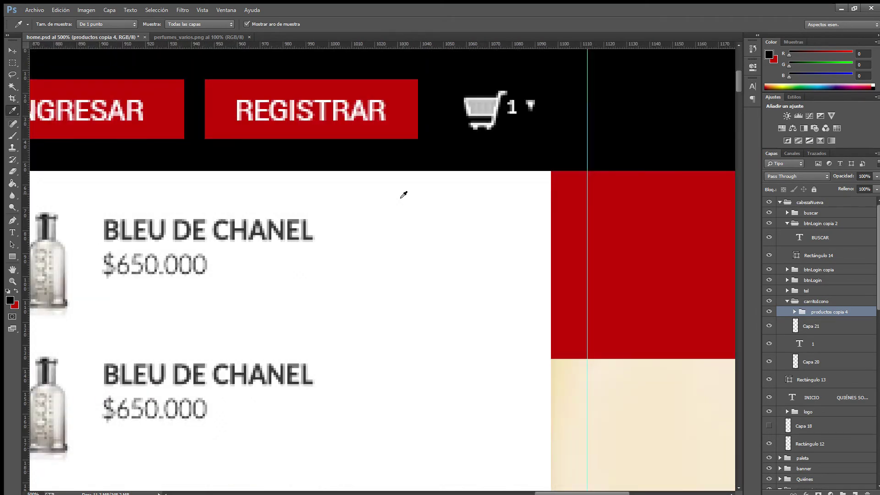
pyautogui.press('p')
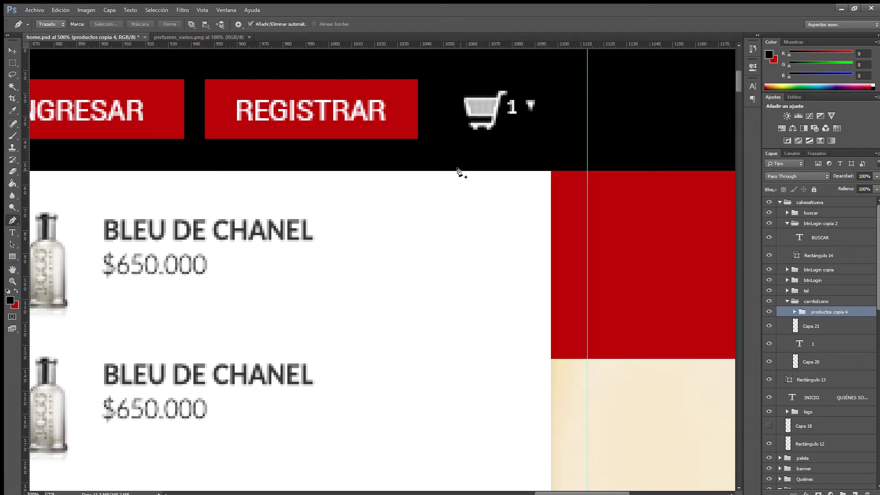
# Draw a triangular pointer path at the cart dropdown's top edge.
pyautogui.click(459, 171)
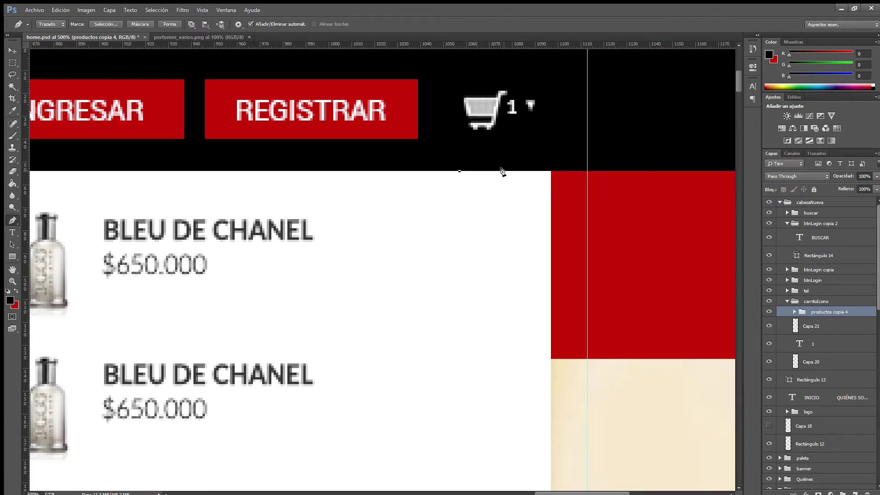
pyautogui.click(488, 171)
pyautogui.click(470, 196)
pyautogui.click(459, 171)
pyautogui.click(12, 51)
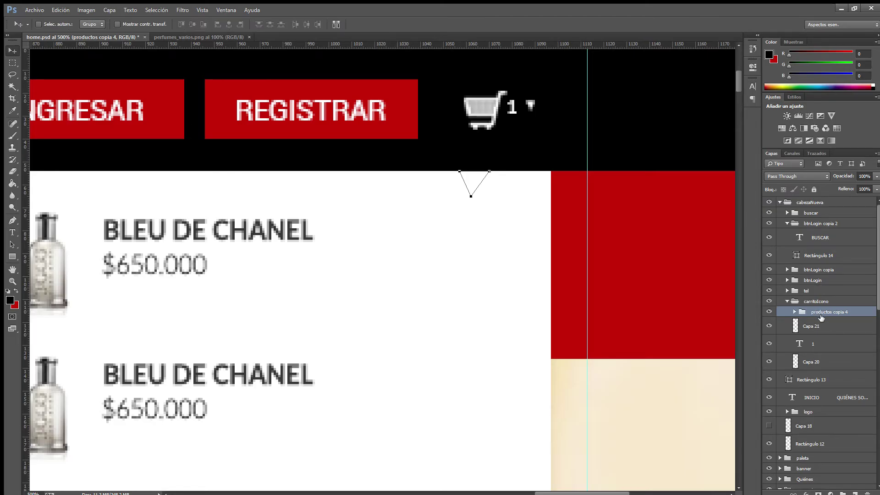
# Fill the triangle with black on new layer Capa 23 inside productos copia 4.
pyautogui.click(792, 312)
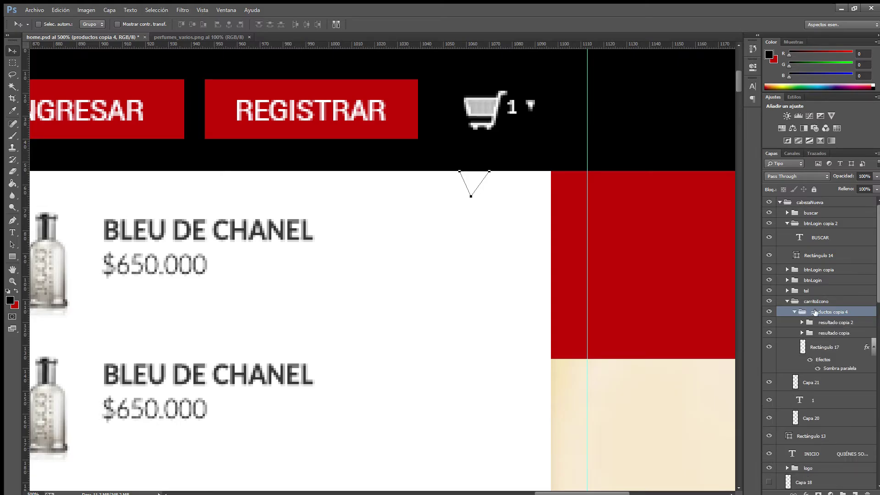
pyautogui.click(853, 493)
pyautogui.hotkey('ctrl', 'Return')
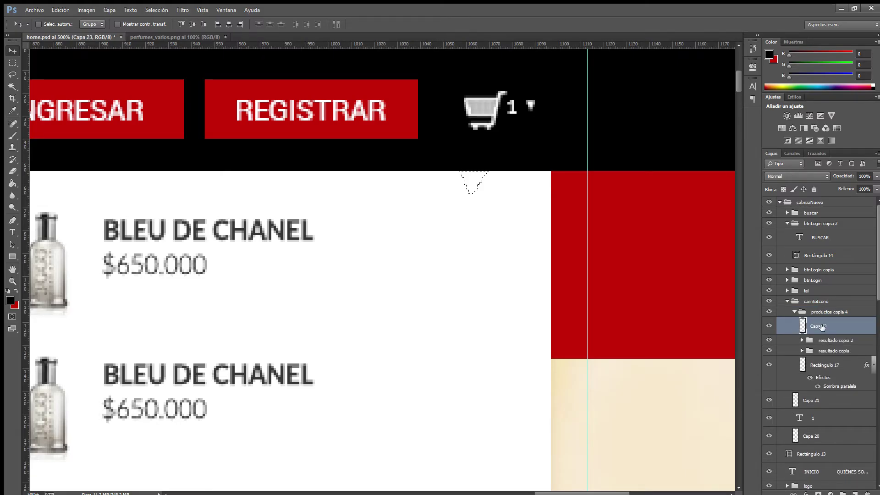
pyautogui.press('i')
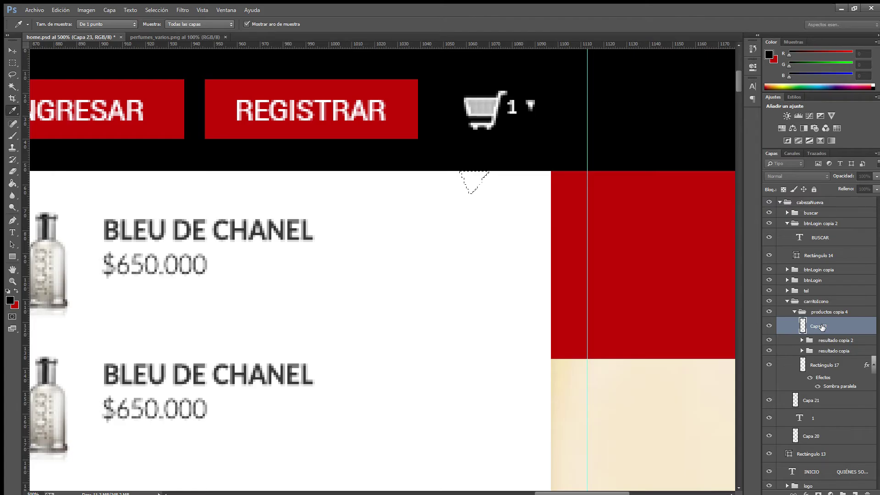
pyautogui.hotkey('alt', 'BackSpace')
pyautogui.press('v')
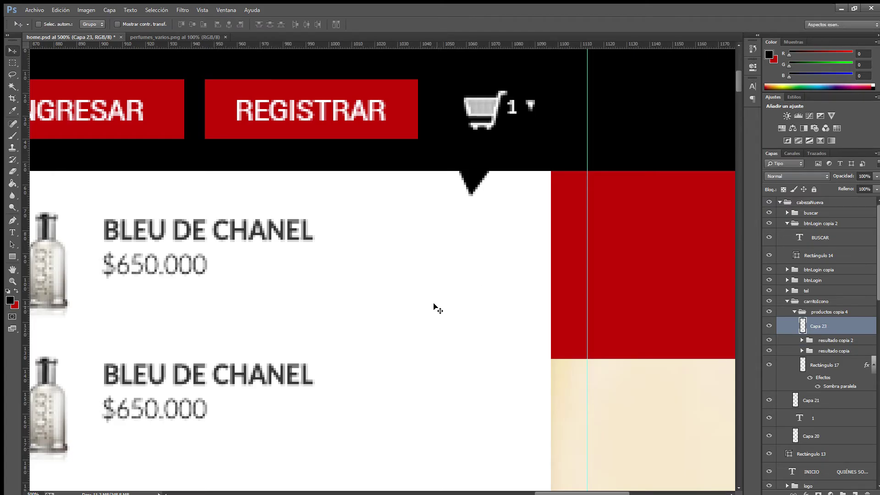
# Nudge the pointer triangle right under the cart icon and zoom back to 300%.
pyautogui.hotkey('ctrl', '-')
pyautogui.hotkey('ctrl', '-')
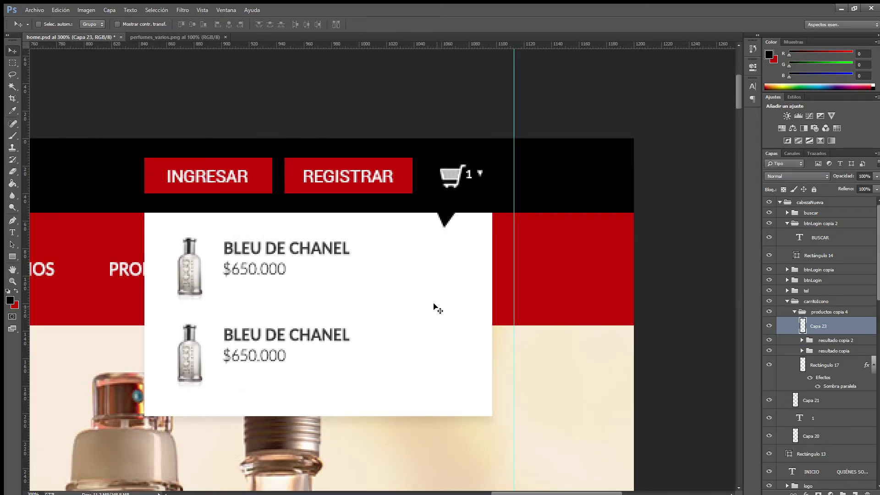
pyautogui.press('Right')
pyautogui.press('Right')
pyautogui.press('Right')
pyautogui.press('Right')
pyautogui.press('Right')
pyautogui.press('Right')
pyautogui.press('Right')
pyautogui.press('Right')
pyautogui.hotkey('ctrl', '-')
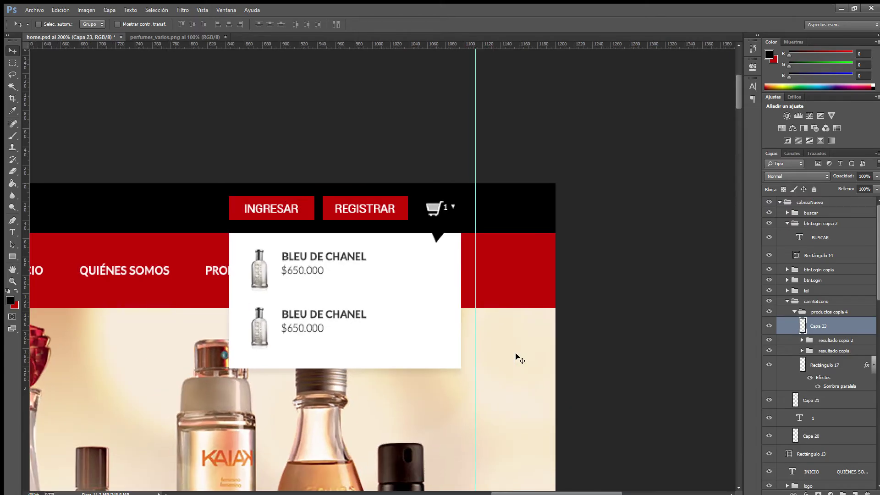
pyautogui.press('h')
pyautogui.moveTo(329, 272); pyautogui.dragTo(259, 320)
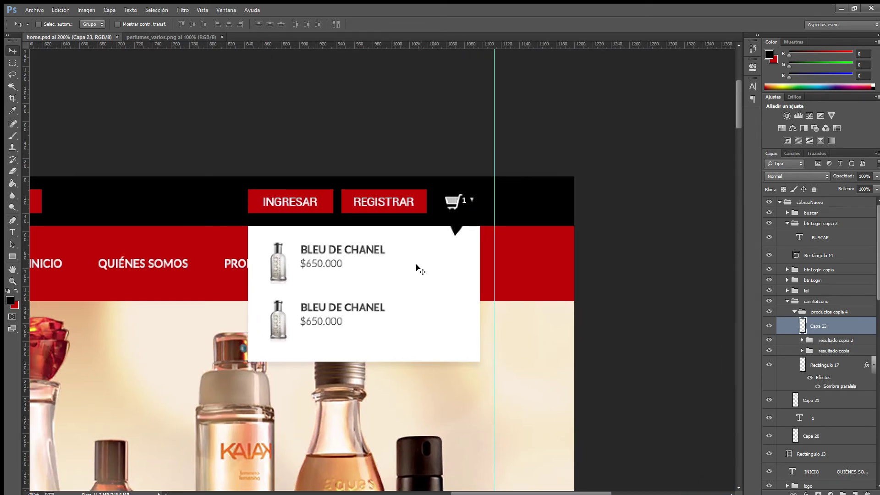
pyautogui.hotkey('ctrl', '+')
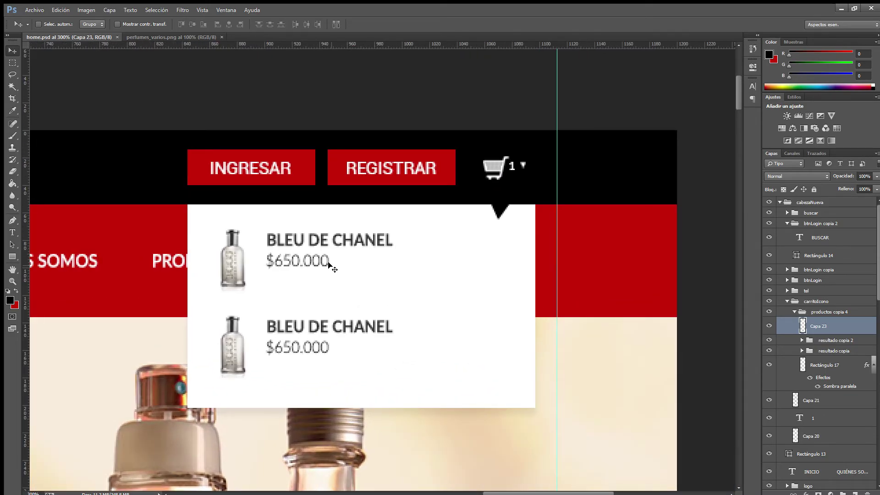
# Stretch the white Rectángulo 17 cart panel taller with Free Transform.
pyautogui.scroll(-2, 642, 328)
pyautogui.scroll(-2, 824, 320)
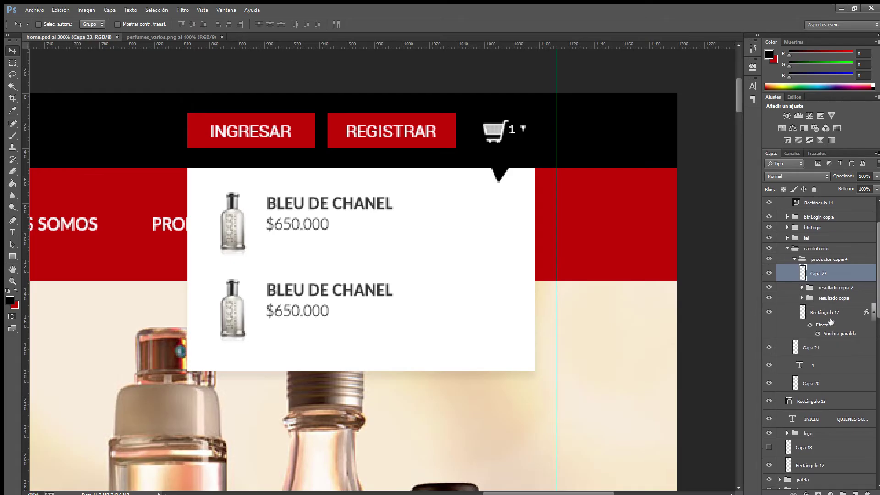
pyautogui.click(828, 312)
pyautogui.press('m')
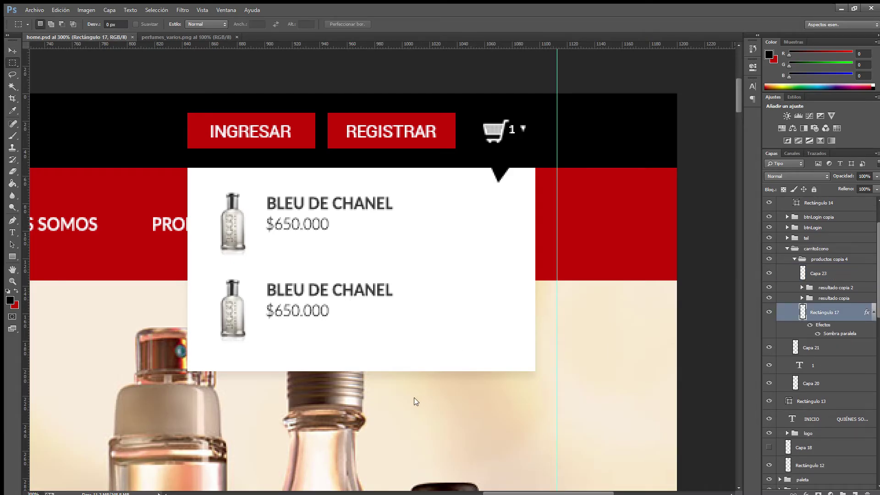
pyautogui.hotkey('ctrl', 't')
pyautogui.moveTo(362, 371); pyautogui.dragTo(361, 411)
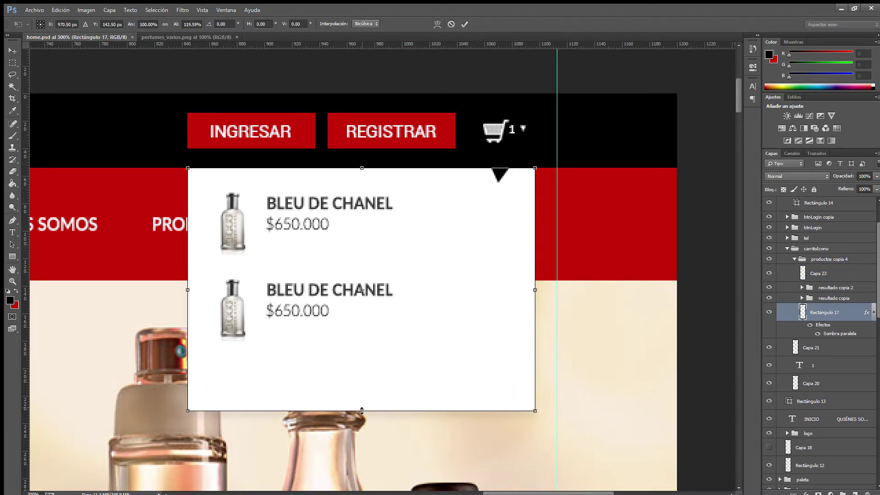
pyautogui.press('Return')
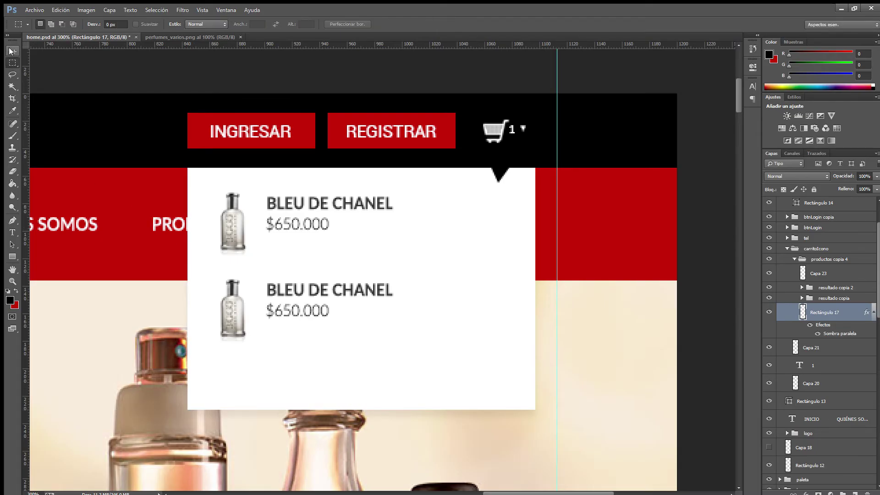
pyautogui.click(11, 50)
# Copy the INGRESAR button to the panel's bottom and relabel it 'IR AL CARRITO'.
pyautogui.scroll(1, 809, 303)
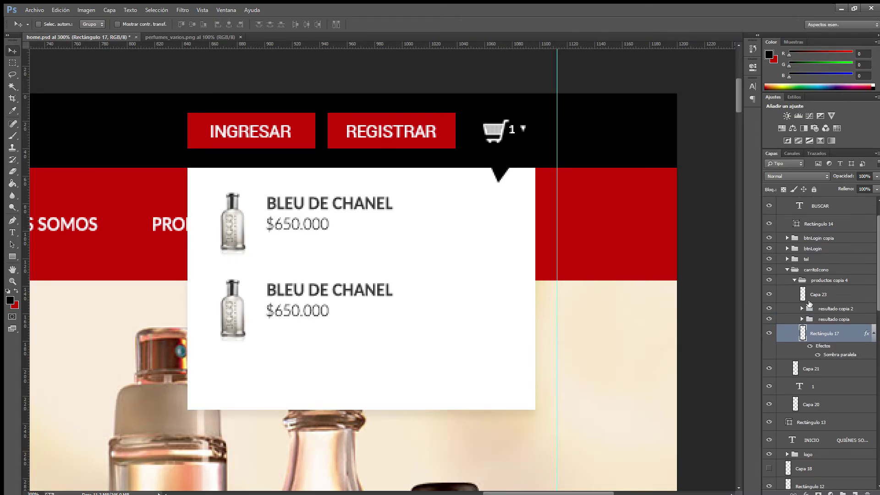
pyautogui.click(825, 255)
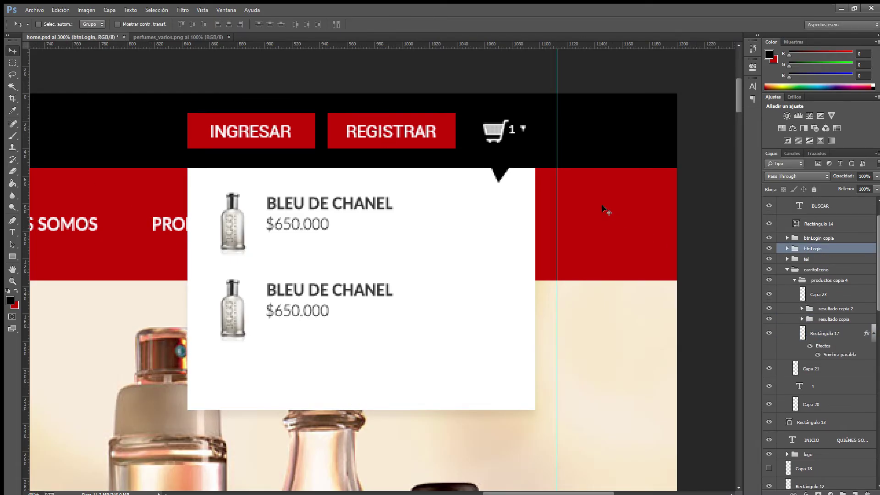
pyautogui.moveTo(281, 147); pyautogui.dragTo(366, 385)
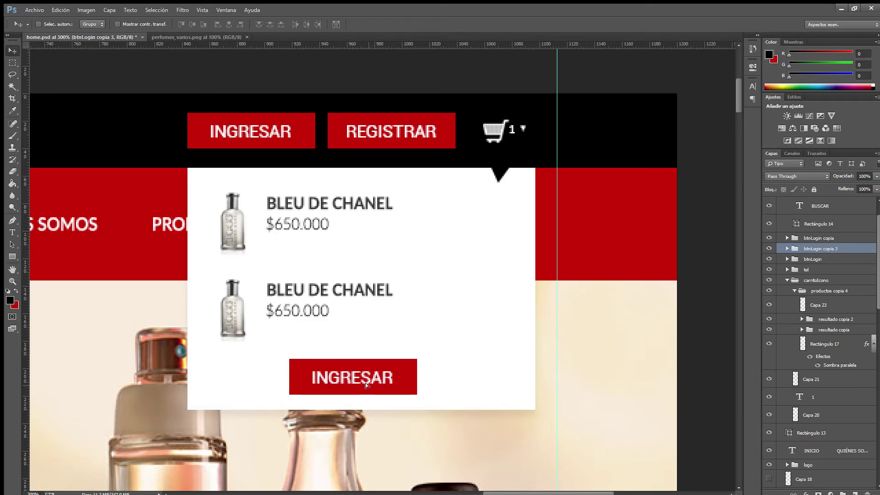
pyautogui.press('t')
pyautogui.doubleClick(362, 381)
pyautogui.write('IR AL CARRITO')
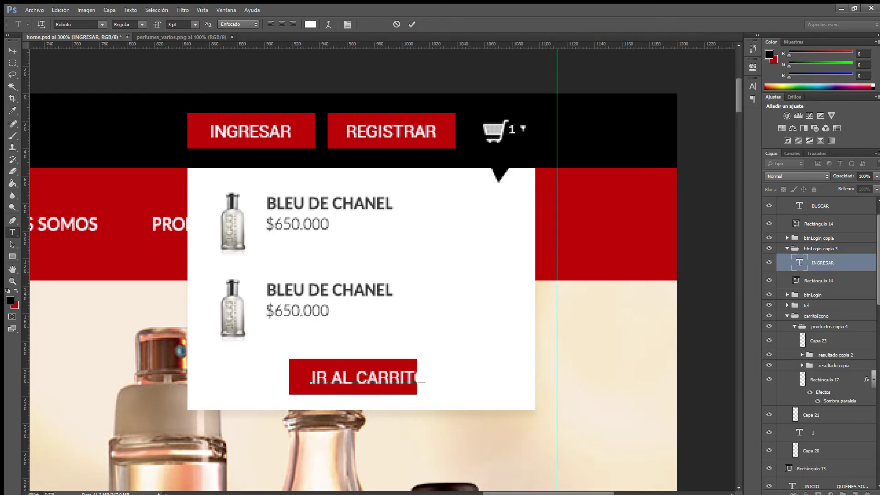
pyautogui.click(13, 50)
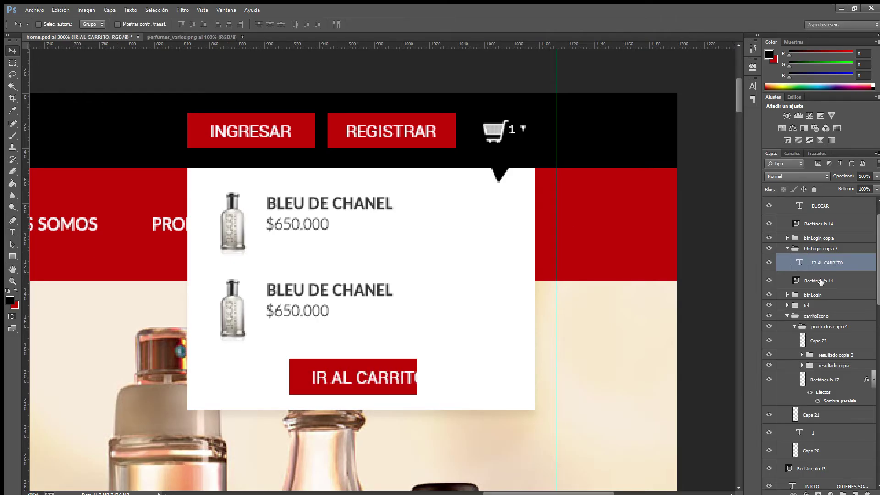
# Centre the IR AL CARRITO label on Rectángulo 14 and widen the red button on both sides.
pyautogui.keyDown('shift'); pyautogui.click(820, 280); pyautogui.keyUp('shift')
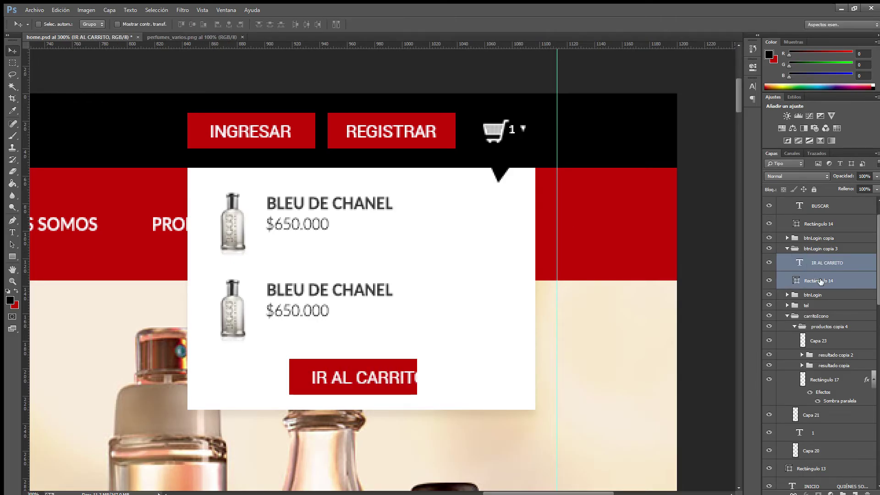
pyautogui.click(228, 24)
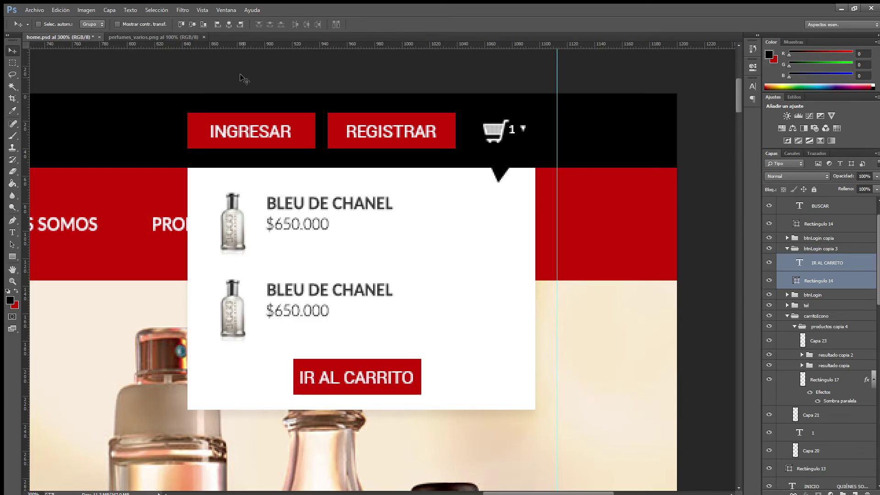
pyautogui.click(827, 281)
pyautogui.press('m')
pyautogui.hotkey('ctrl', 't')
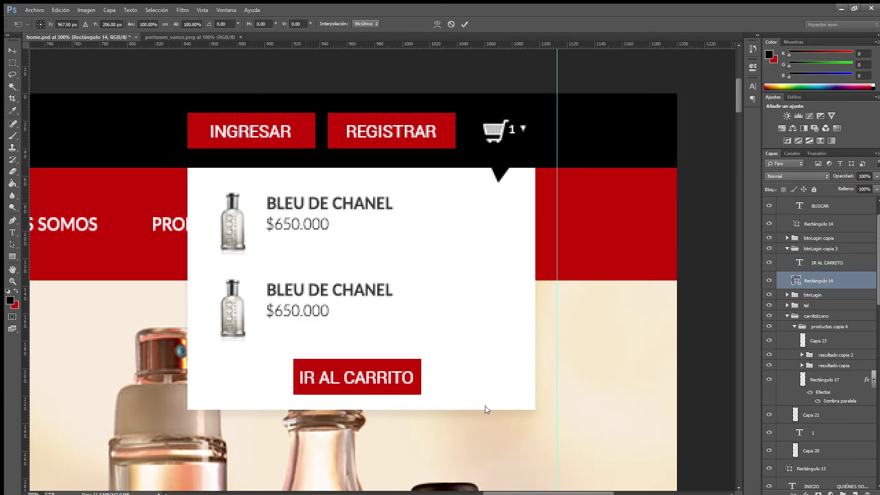
pyautogui.moveTo(424, 380); pyautogui.dragTo(432, 380)
pyautogui.moveTo(292, 379); pyautogui.dragTo(282, 380)
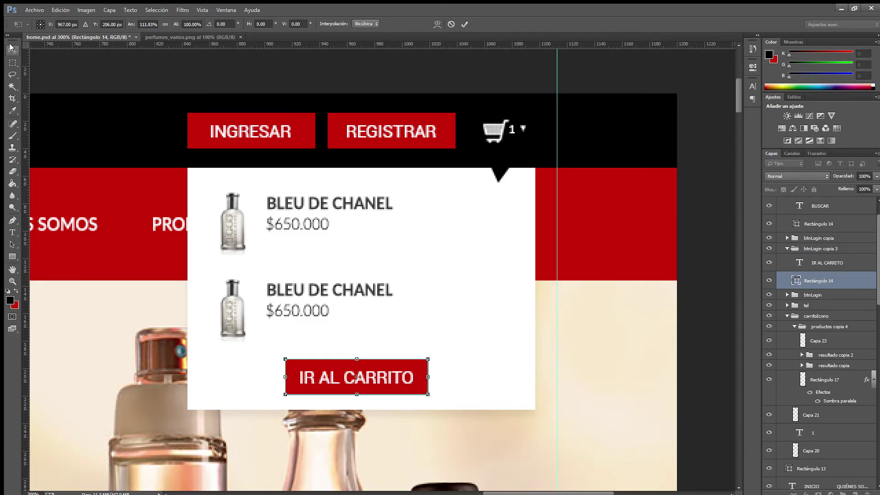
pyautogui.press('Return')
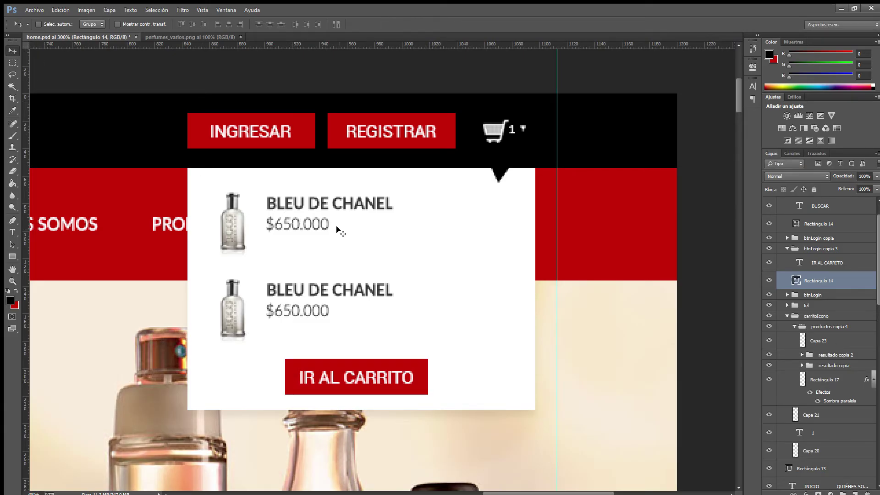
# Move btnLogin copia 3 into productos copia 4 and select it with Rectángulo 17.
pyautogui.keyDown('shift'); pyautogui.click(834, 265); pyautogui.keyUp('shift')
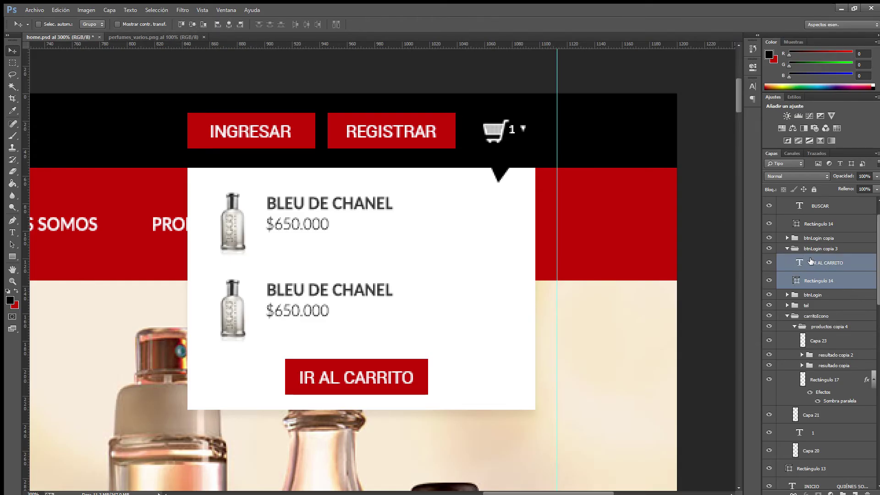
pyautogui.click(807, 249)
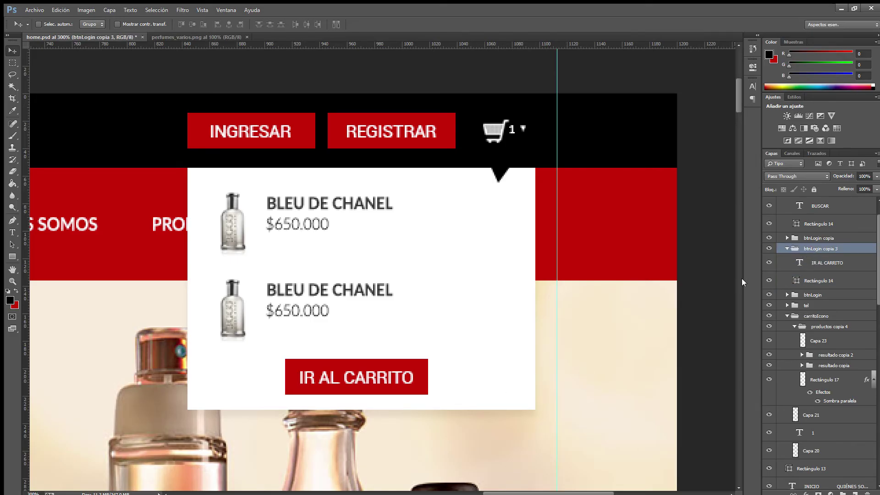
pyautogui.click(787, 248)
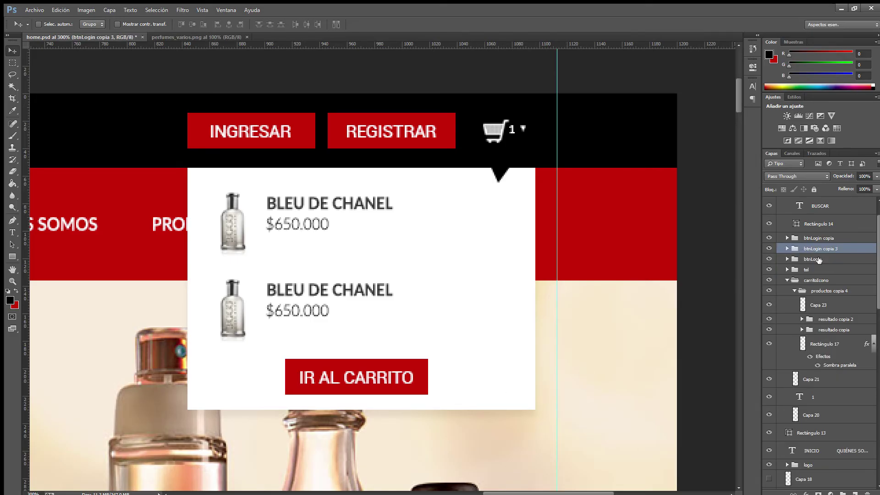
pyautogui.moveTo(809, 257); pyautogui.dragTo(841, 296)
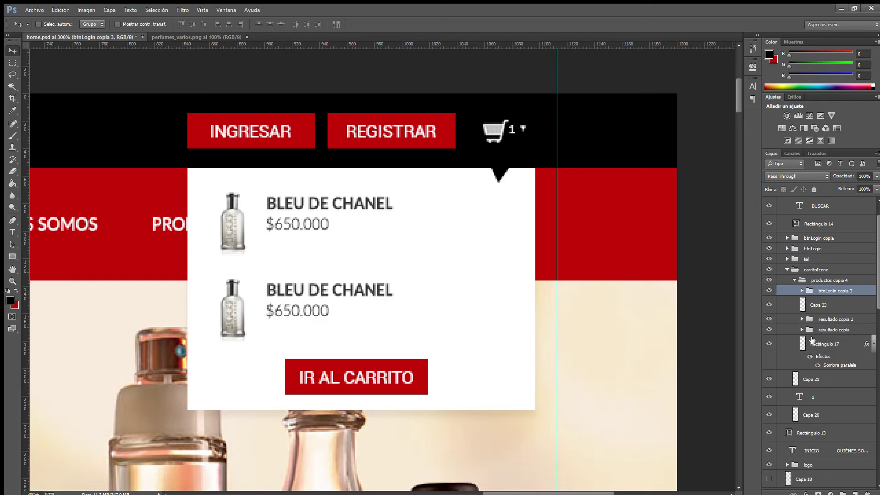
pyautogui.click(769, 344)
pyautogui.click(769, 343)
pyautogui.keyDown('ctrl'); pyautogui.click(817, 339); pyautogui.keyUp('ctrl')
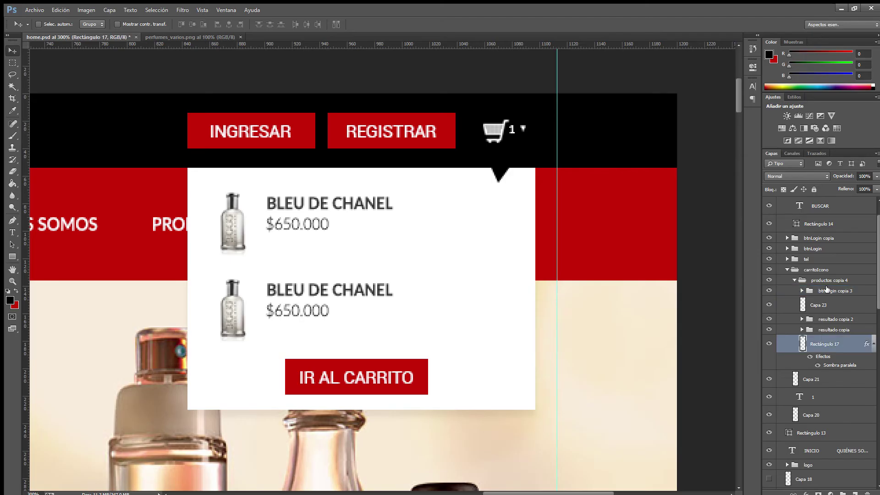
# Centre the IR AL CARRITO button in the cart panel, then open the glyphicons sheet as a new document.
pyautogui.click(229, 24)
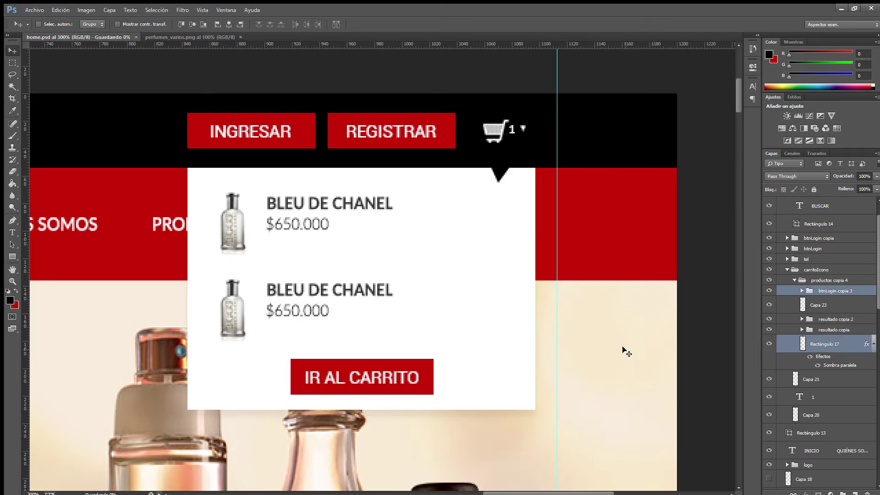
pyautogui.hotkey('ctrl', '1')
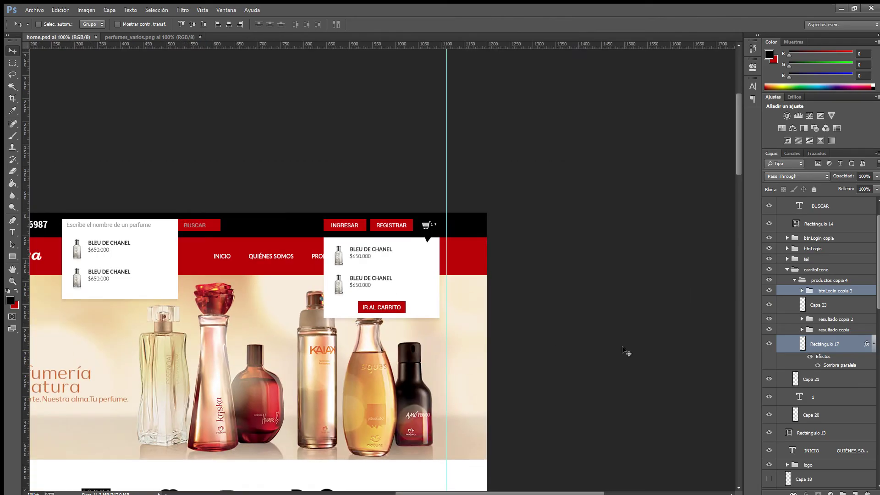
pyautogui.moveTo(497, 330); pyautogui.dragTo(658, 218)
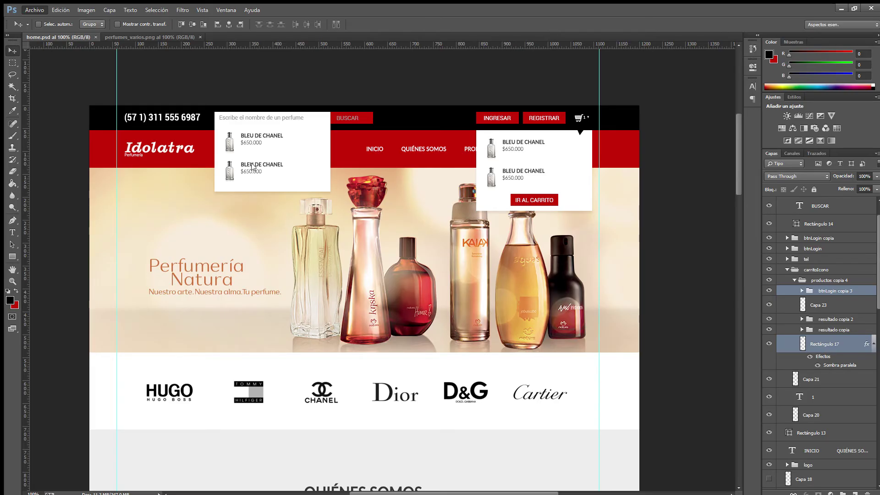
pyautogui.moveTo(365, 209); pyautogui.dragTo(336, 165)
pyautogui.moveTo(519, 295); pyautogui.dragTo(524, 287)
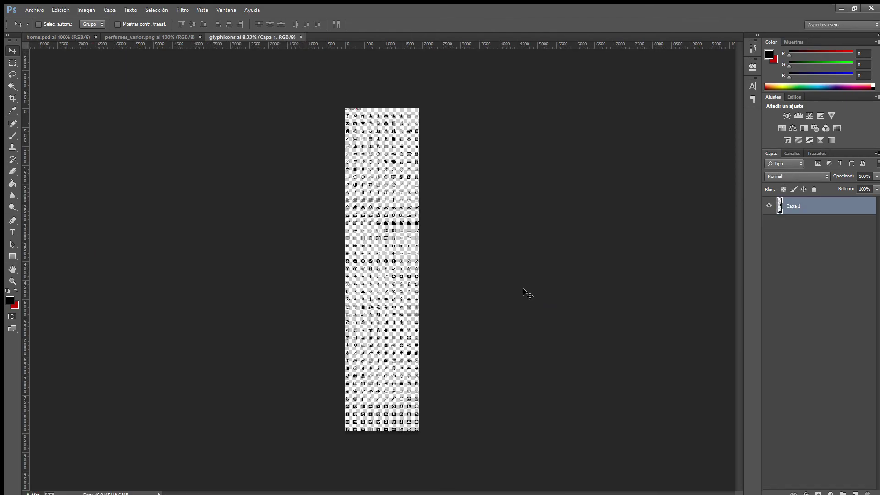
# Marquee-select the circled-X icon on the glyphicons sheet and return to home.psd.
pyautogui.hotkey('ctrl', '+')
pyautogui.hotkey('ctrl', '+')
pyautogui.hotkey('ctrl', '+')
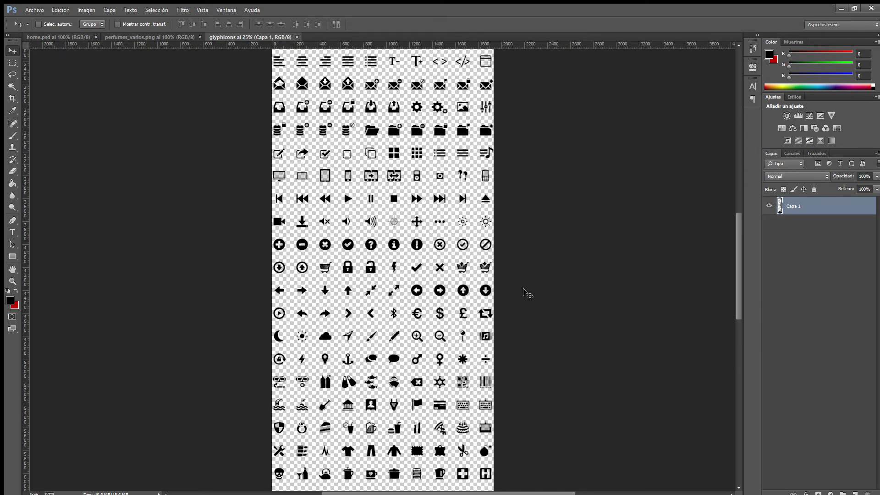
pyautogui.scroll(4, 448, 282)
pyautogui.scroll(5, 419, 289)
pyautogui.press('m')
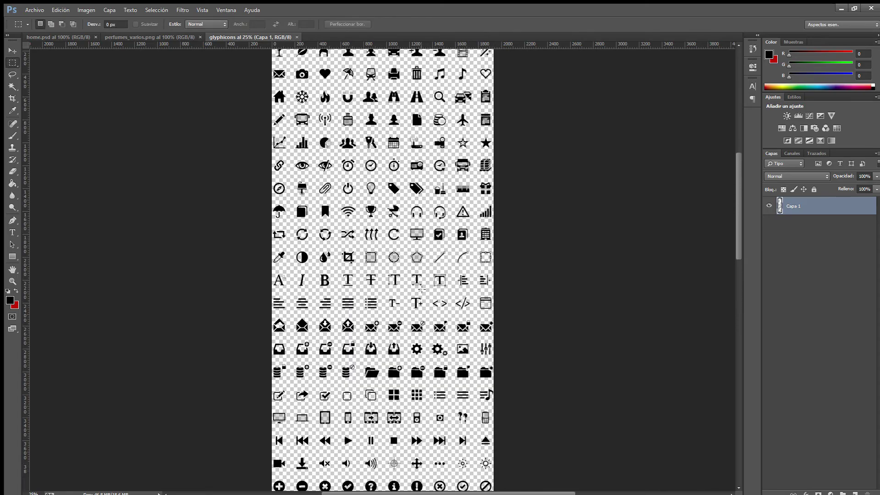
pyautogui.scroll(3, 421, 288)
pyautogui.scroll(-10, 431, 294)
pyautogui.scroll(-3, 437, 297)
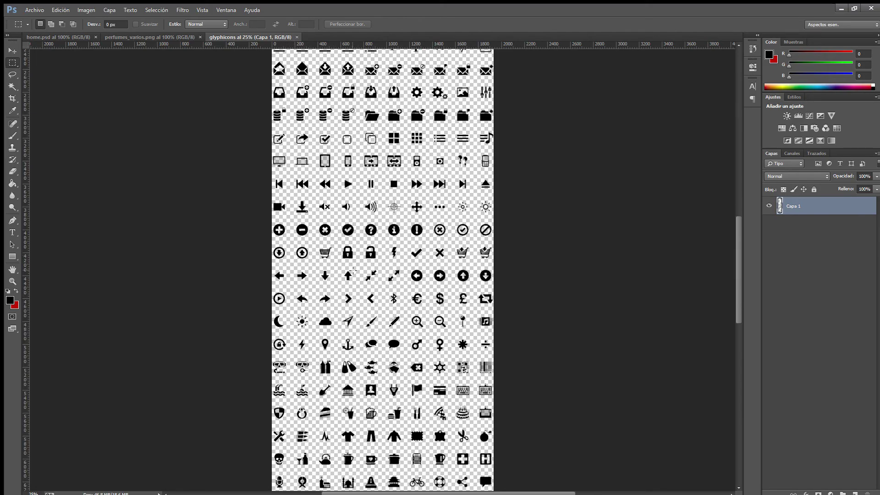
pyautogui.scroll(-10, 353, 271)
pyautogui.scroll(8, 338, 276)
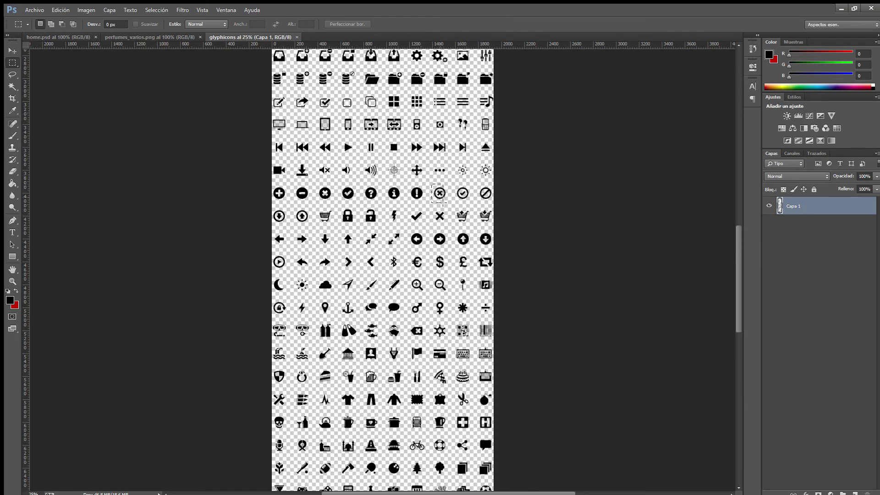
pyautogui.moveTo(447, 203); pyautogui.dragTo(449, 202)
pyautogui.click(56, 37)
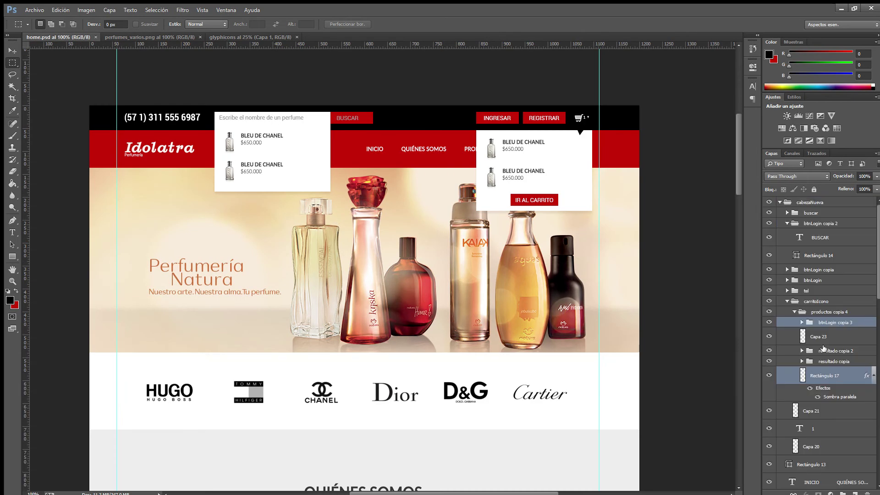
# Paste the circled-X glyph as Capa 24 inside resultado copia and load its pixel selection.
pyautogui.click(818, 302)
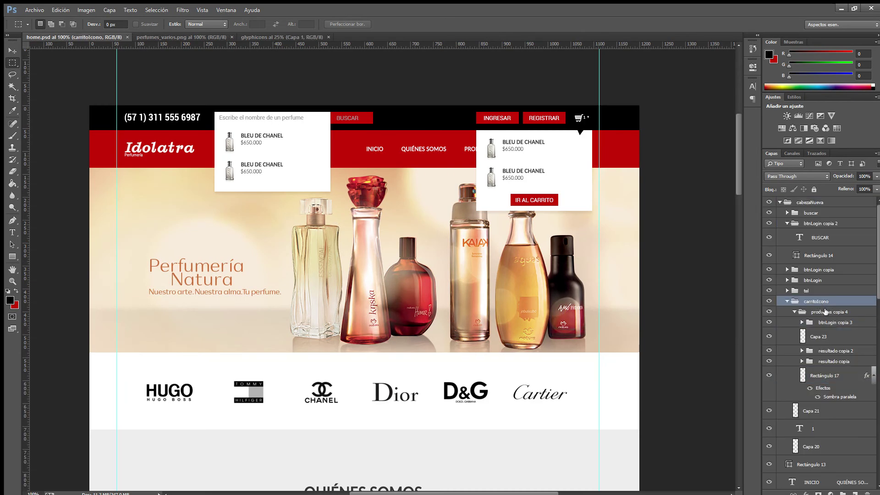
pyautogui.hotkey('ctrl', '+')
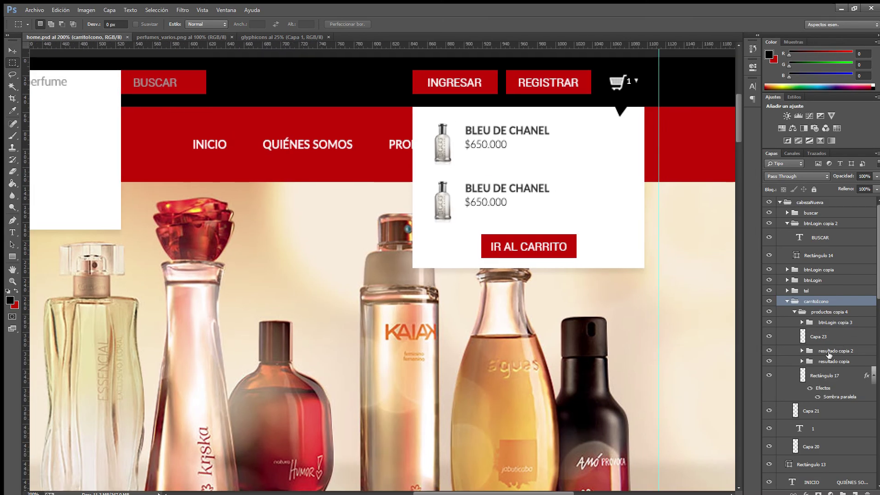
pyautogui.click(825, 361)
pyautogui.doubleClick(770, 362)
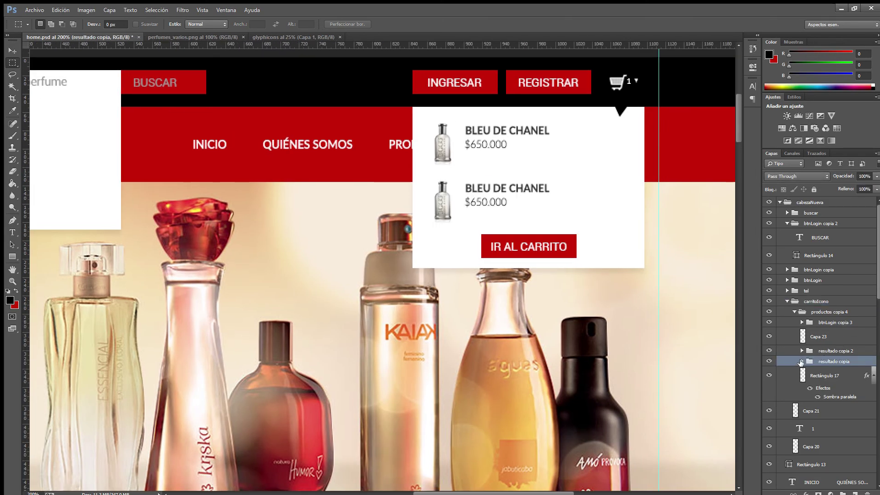
pyautogui.click(802, 362)
pyautogui.hotkey('ctrl', 'v')
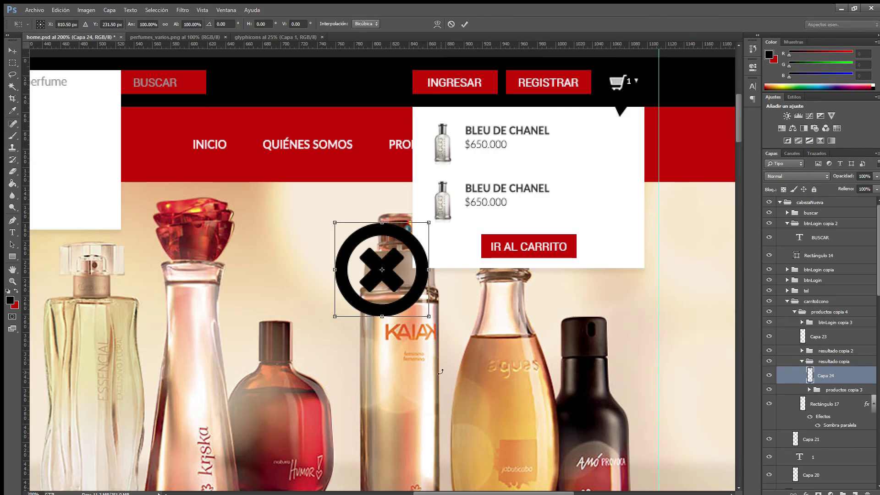
pyautogui.keyDown('ctrl'); pyautogui.click(810, 376); pyautogui.keyUp('ctrl')
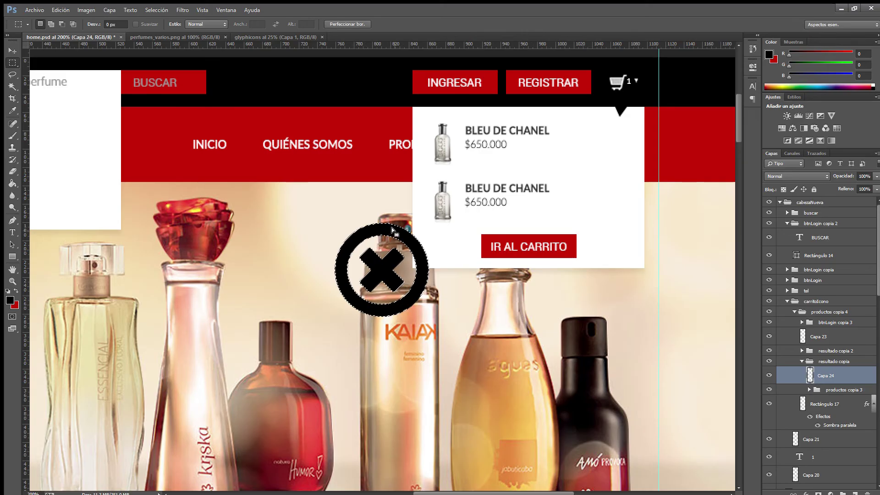
# Fill the circled-X glyph with the navigation bar's red and shrink it to about a fifth.
pyautogui.press('i')
pyautogui.click(240, 126)
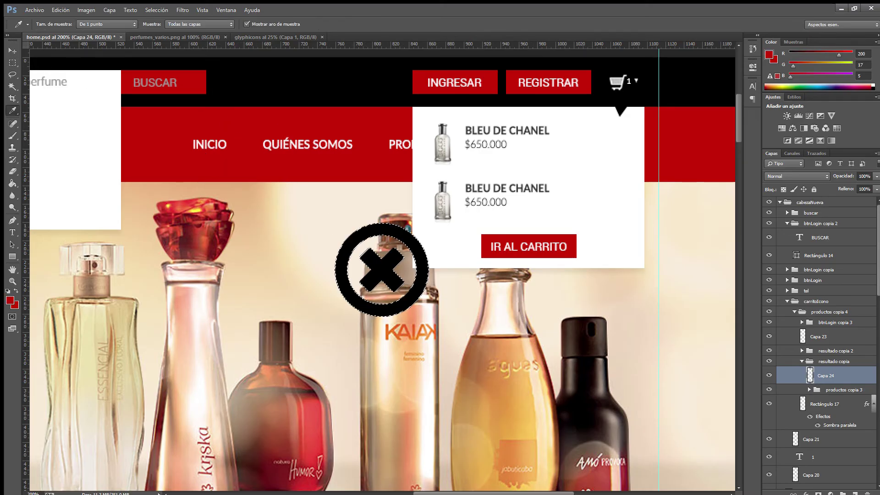
pyautogui.hotkey('shift', 'F5')
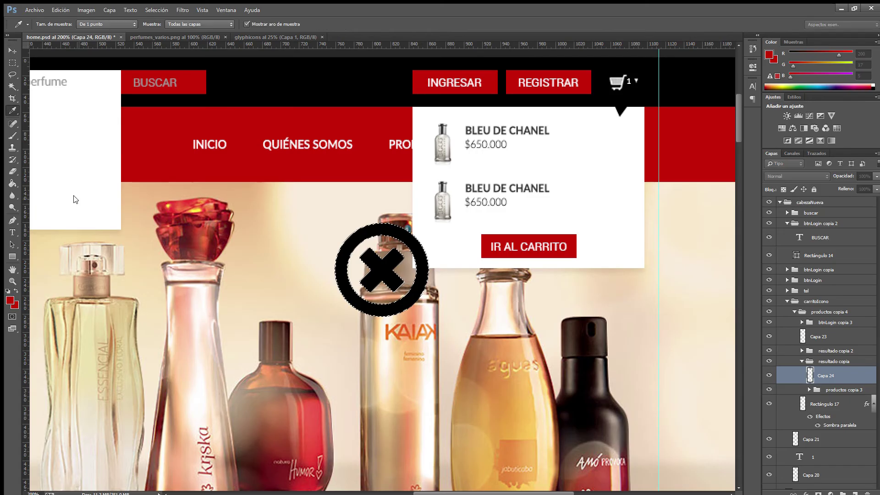
pyautogui.press('Return')
pyautogui.press('v')
pyautogui.hotkey('ctrl', 'd')
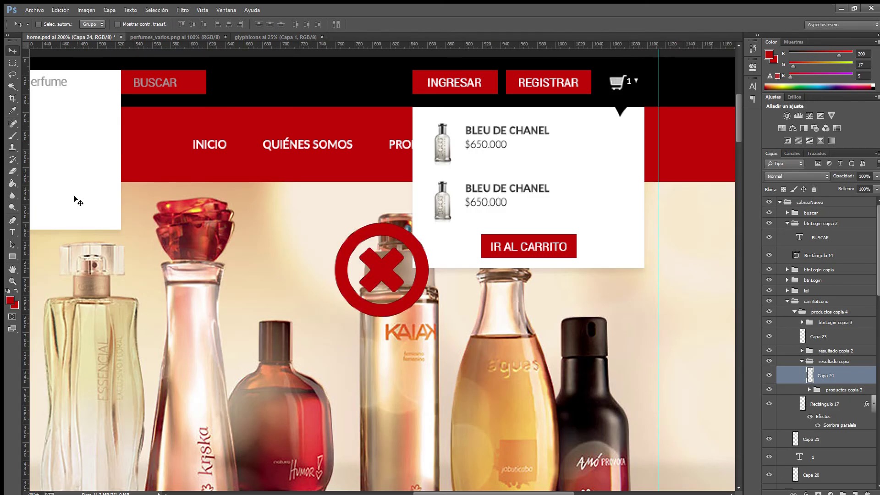
pyautogui.press('m')
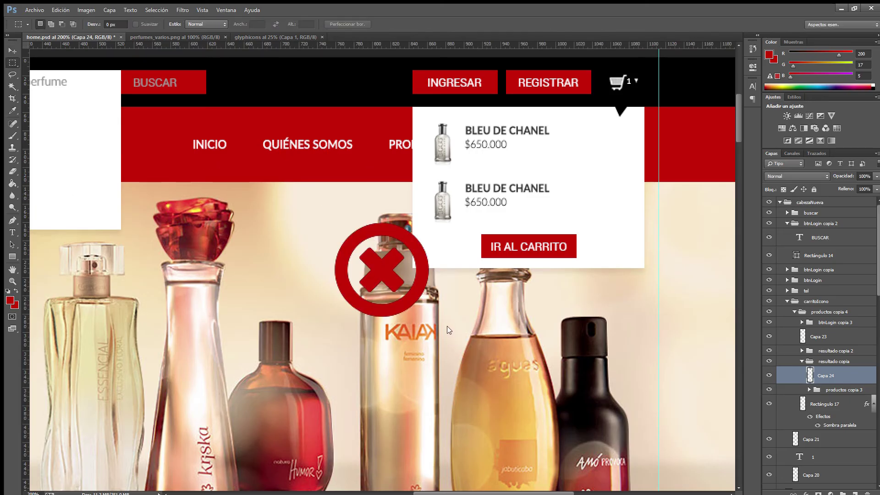
pyautogui.hotkey('ctrl', 't')
pyautogui.moveTo(426, 314); pyautogui.dragTo(619, 199)
pyautogui.press('Return')
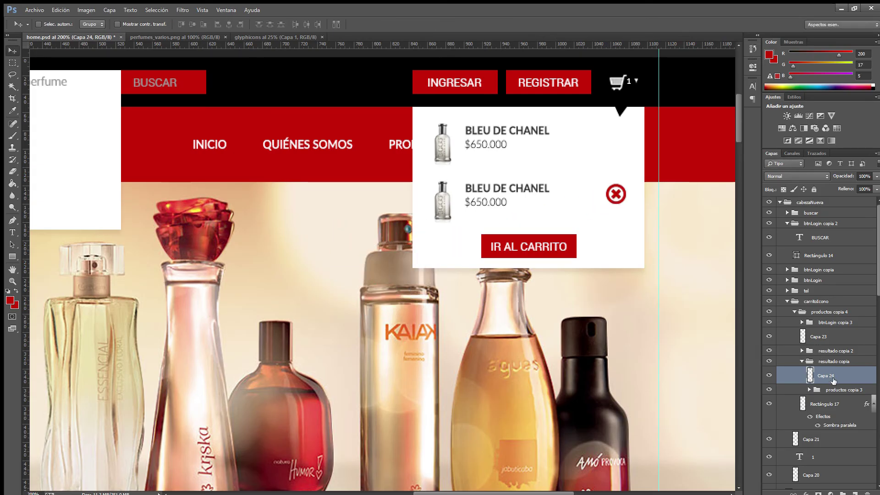
# Duplicate the red circled-X into the resultado copia 2 group and place it beside the first cart item.
pyautogui.hotkey('ctrl', 'j')
pyautogui.moveTo(833, 380); pyautogui.dragTo(827, 352)
pyautogui.click(802, 351)
pyautogui.click(814, 375)
pyautogui.moveTo(622, 194); pyautogui.dragTo(623, 136)
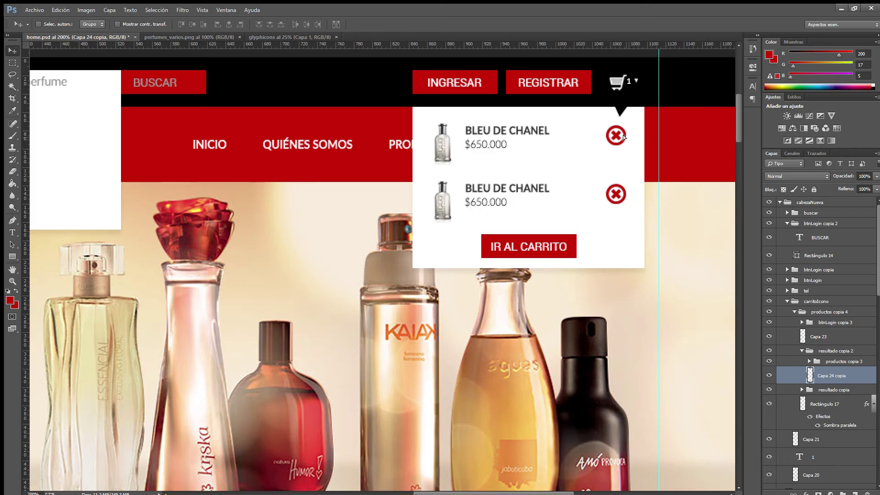
pyautogui.hotkey('ctrl', '1')
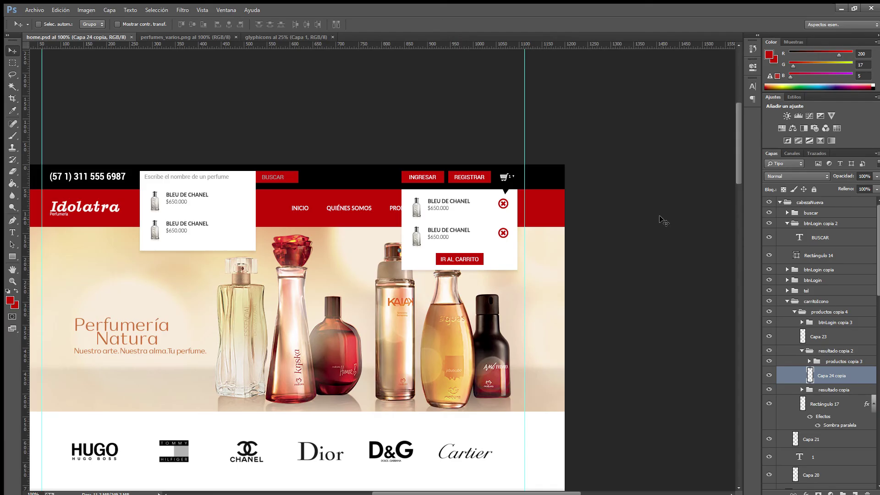
# Review the whole homepage mockup with its red remove icons, then save home.psd.
pyautogui.scroll(-5, 661, 309)
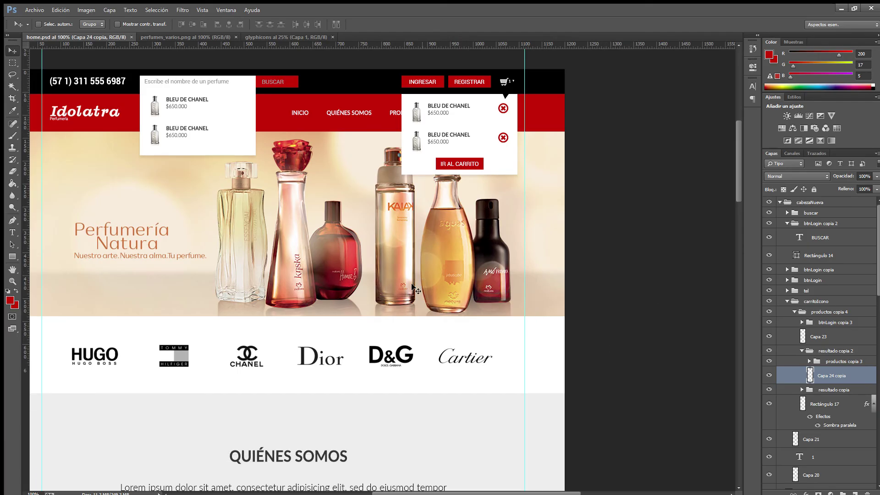
pyautogui.moveTo(409, 326); pyautogui.dragTo(469, 303)
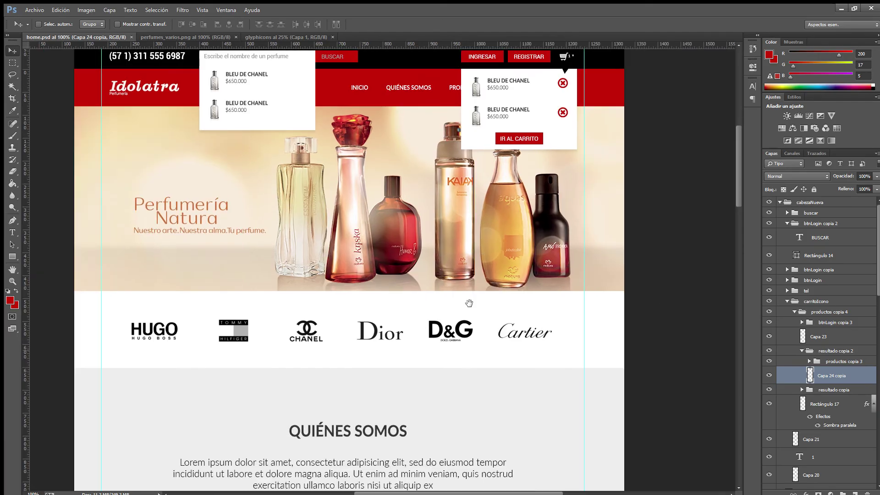
pyautogui.scroll(-15, 469, 303)
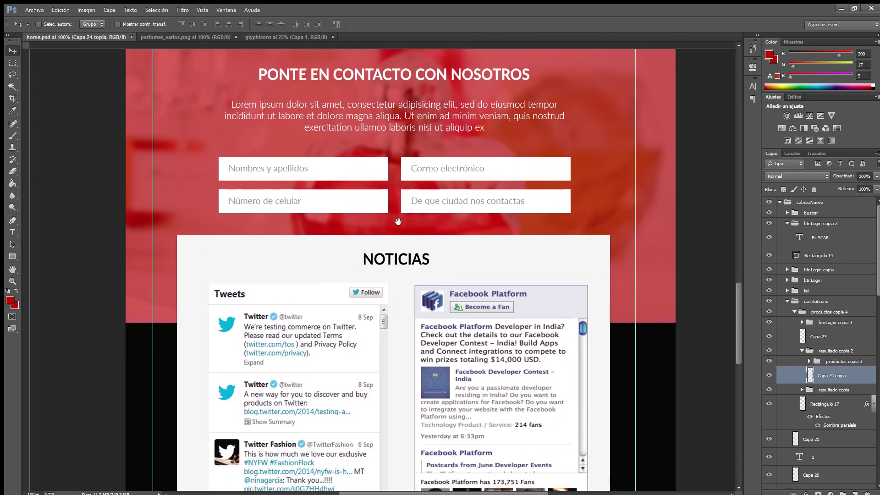
pyautogui.hotkey('ctrl', '-')
pyautogui.hotkey('ctrl', 'r')
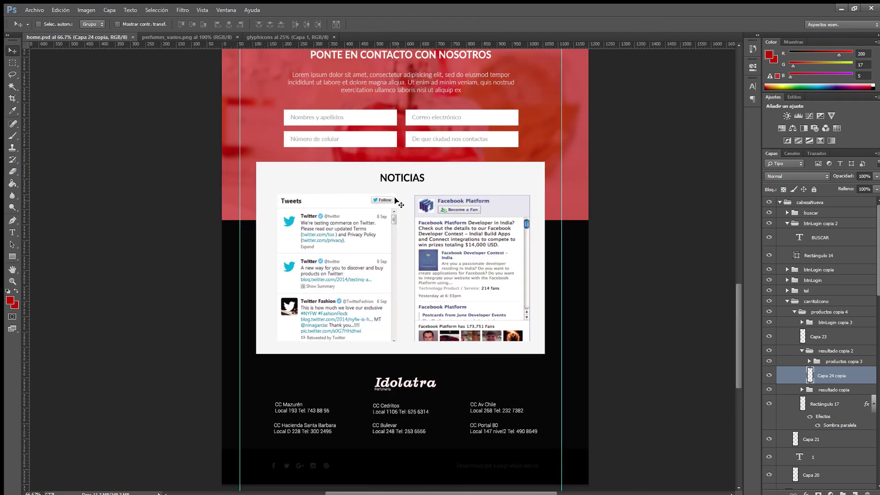
pyautogui.scroll(-3, 499, 286)
pyautogui.scroll(4, 497, 285)
pyautogui.moveTo(744, 282); pyautogui.dragTo(744, 147)
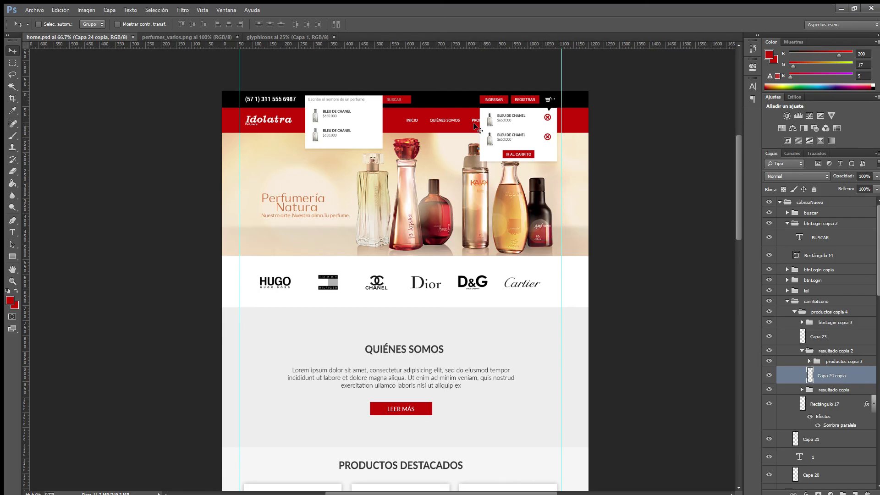
pyautogui.scroll(-5, 477, 129)
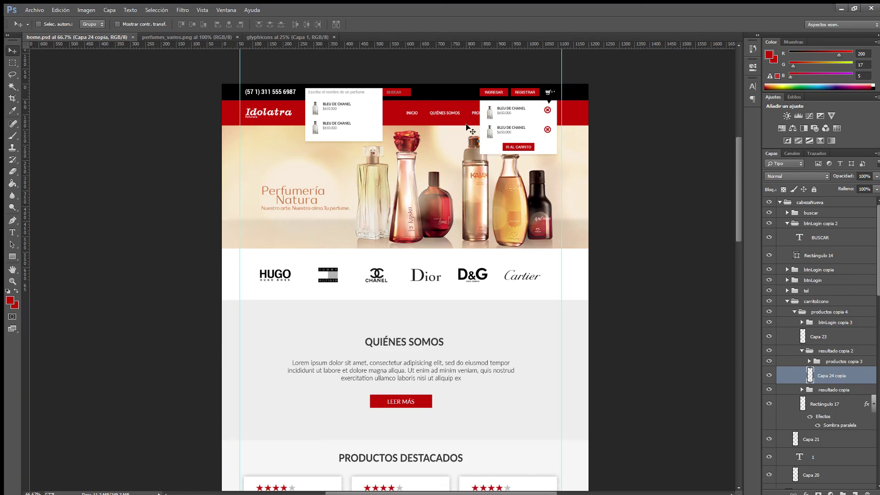
pyautogui.moveTo(736, 204); pyautogui.dragTo(742, 124)
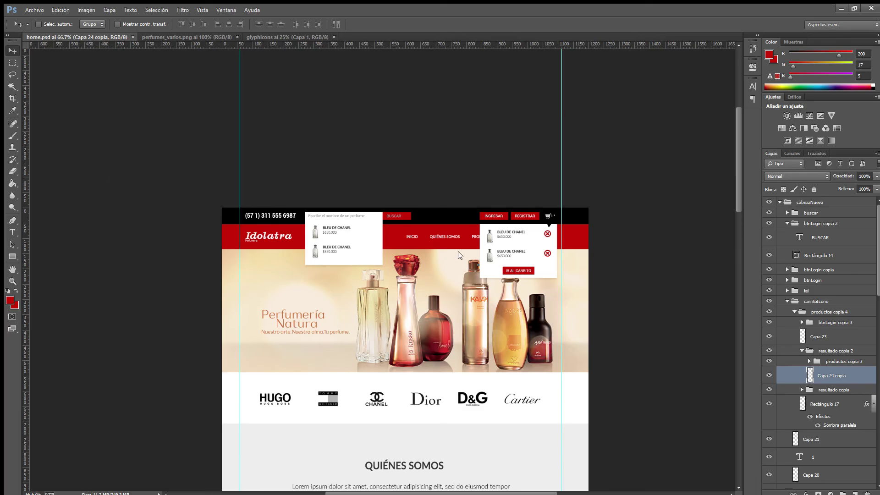
pyautogui.hotkey('ctrl', 's')
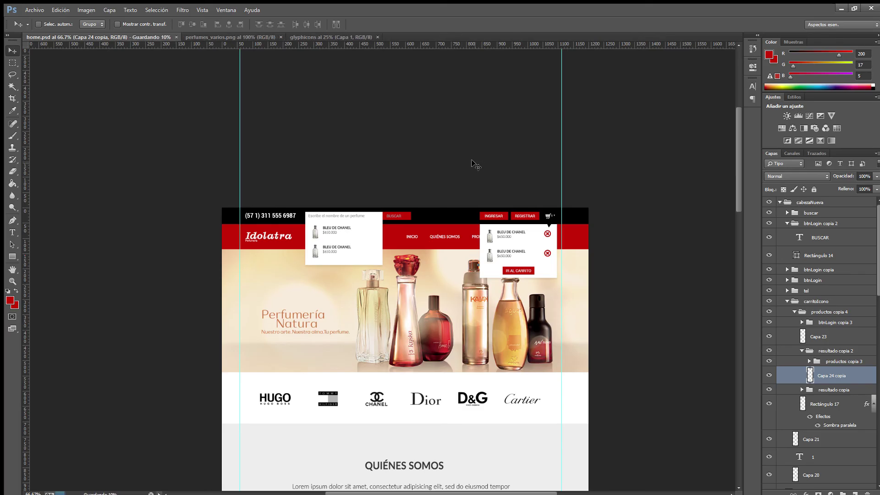
pyautogui.scroll(-2, 513, 178)
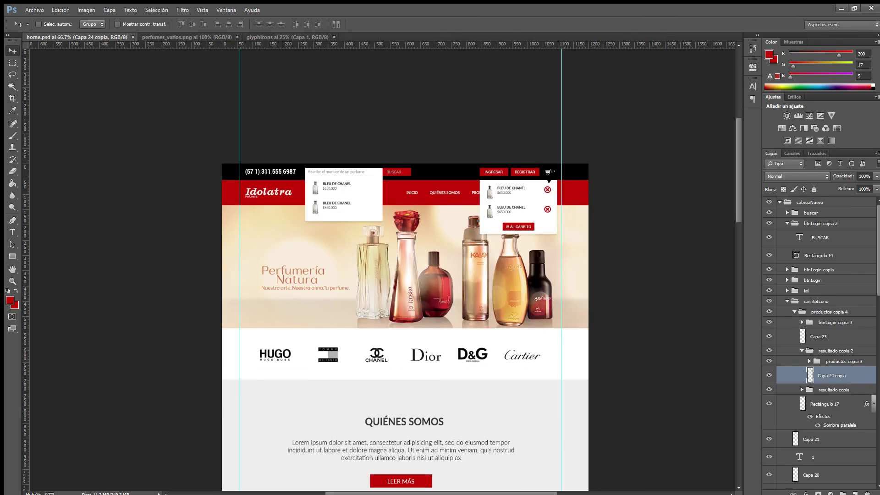